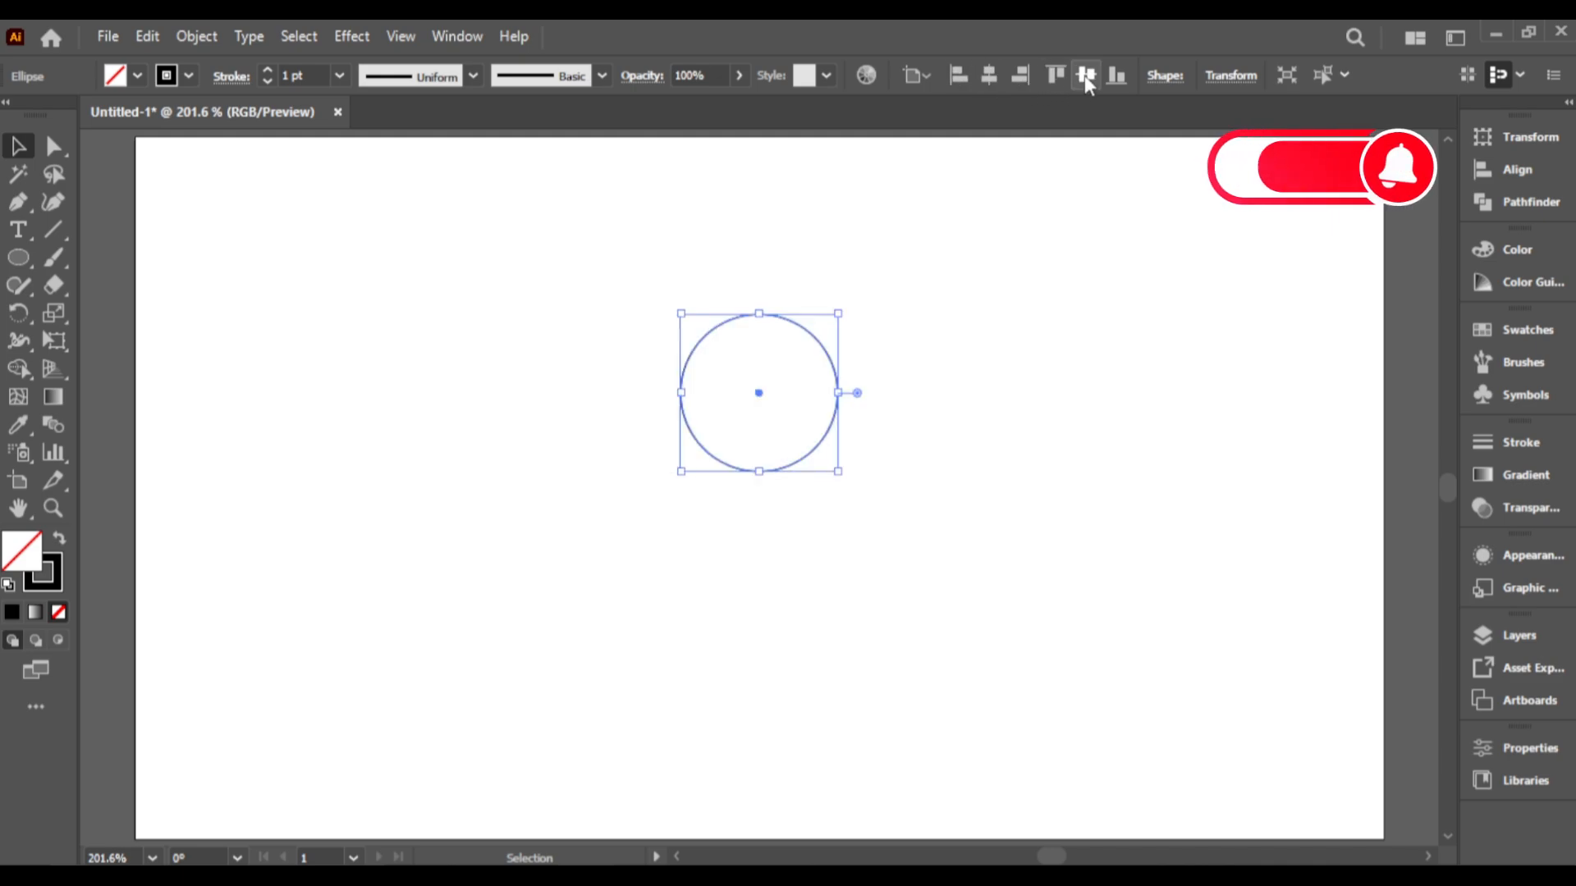
# Center the circle vertically on the artboard and duplicate it to the right, overlapping the original by half its width.
pyautogui.click(1086, 75)
pyautogui.click(859, 543)
pyautogui.moveTo(799, 547); pyautogui.dragTo(882, 557)
# Group the two overlapping circles and center the group on the artboard.
pyautogui.click(638, 646)
pyautogui.moveTo(634, 637); pyautogui.dragTo(946, 394)
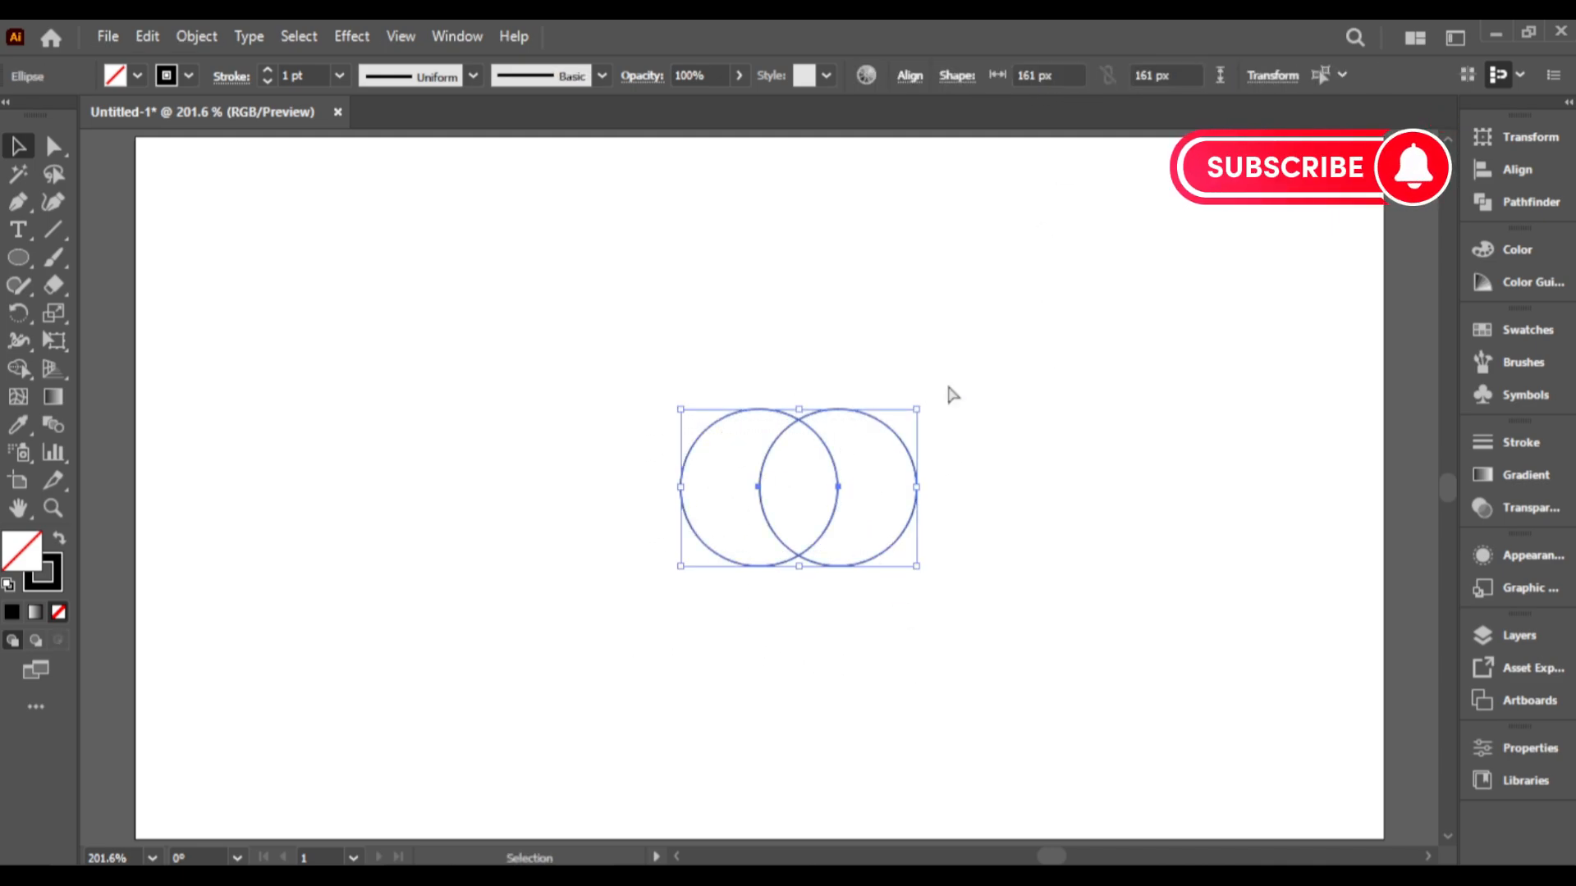
pyautogui.hotkey('ctrl', 'g')
pyautogui.click(989, 75)
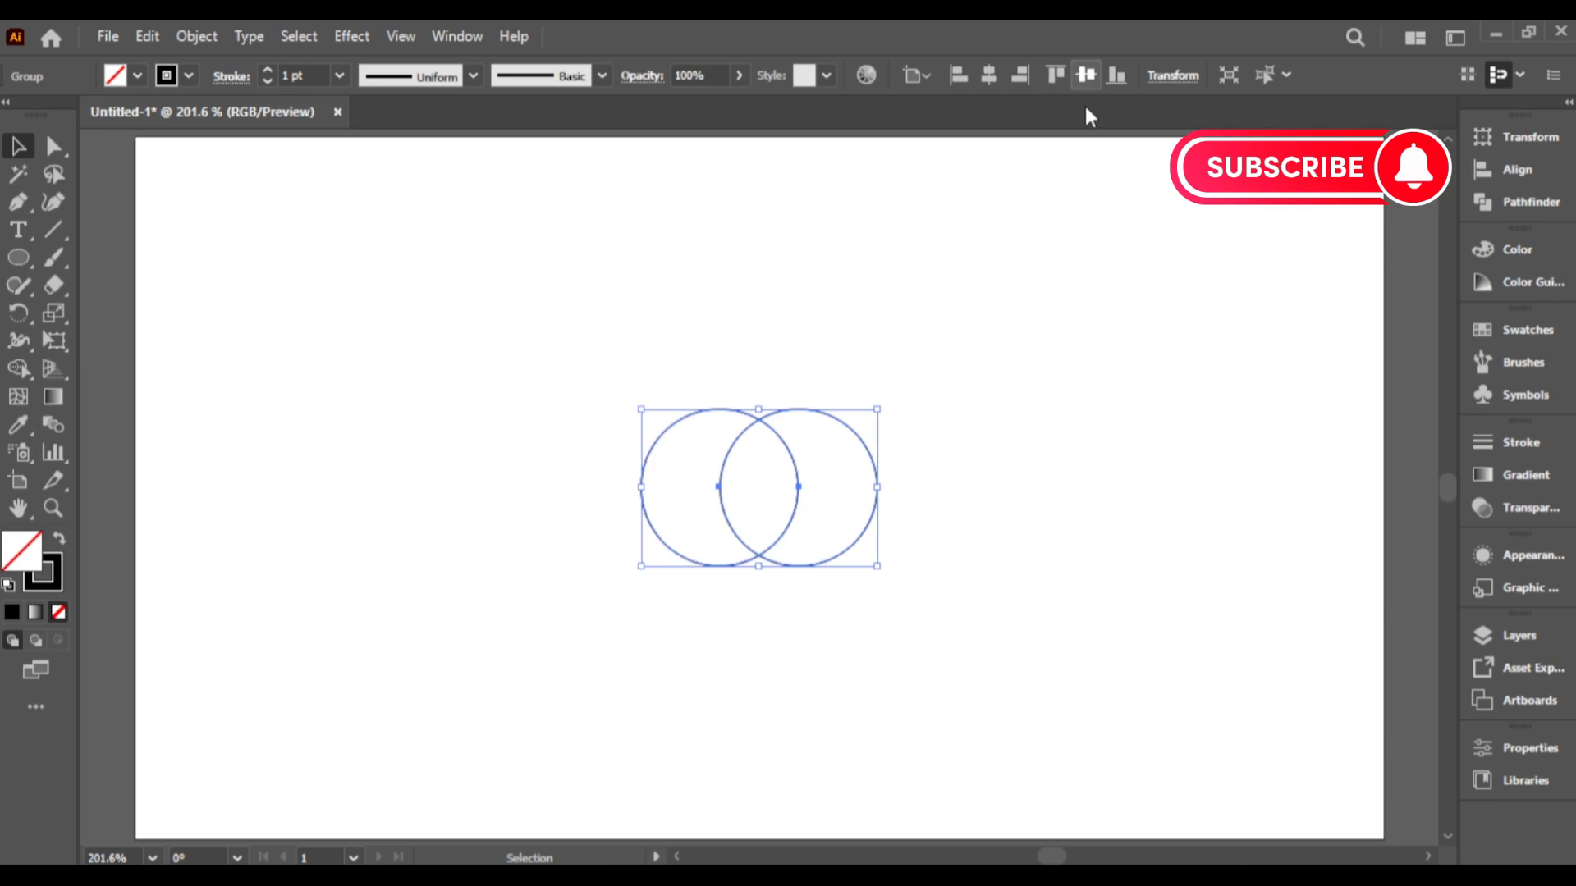
pyautogui.click(1036, 373)
# Ungroup the two circles and duplicate one below, centered between them, so its top passes through their centers.
pyautogui.click(799, 566)
pyautogui.rightClick(799, 566)
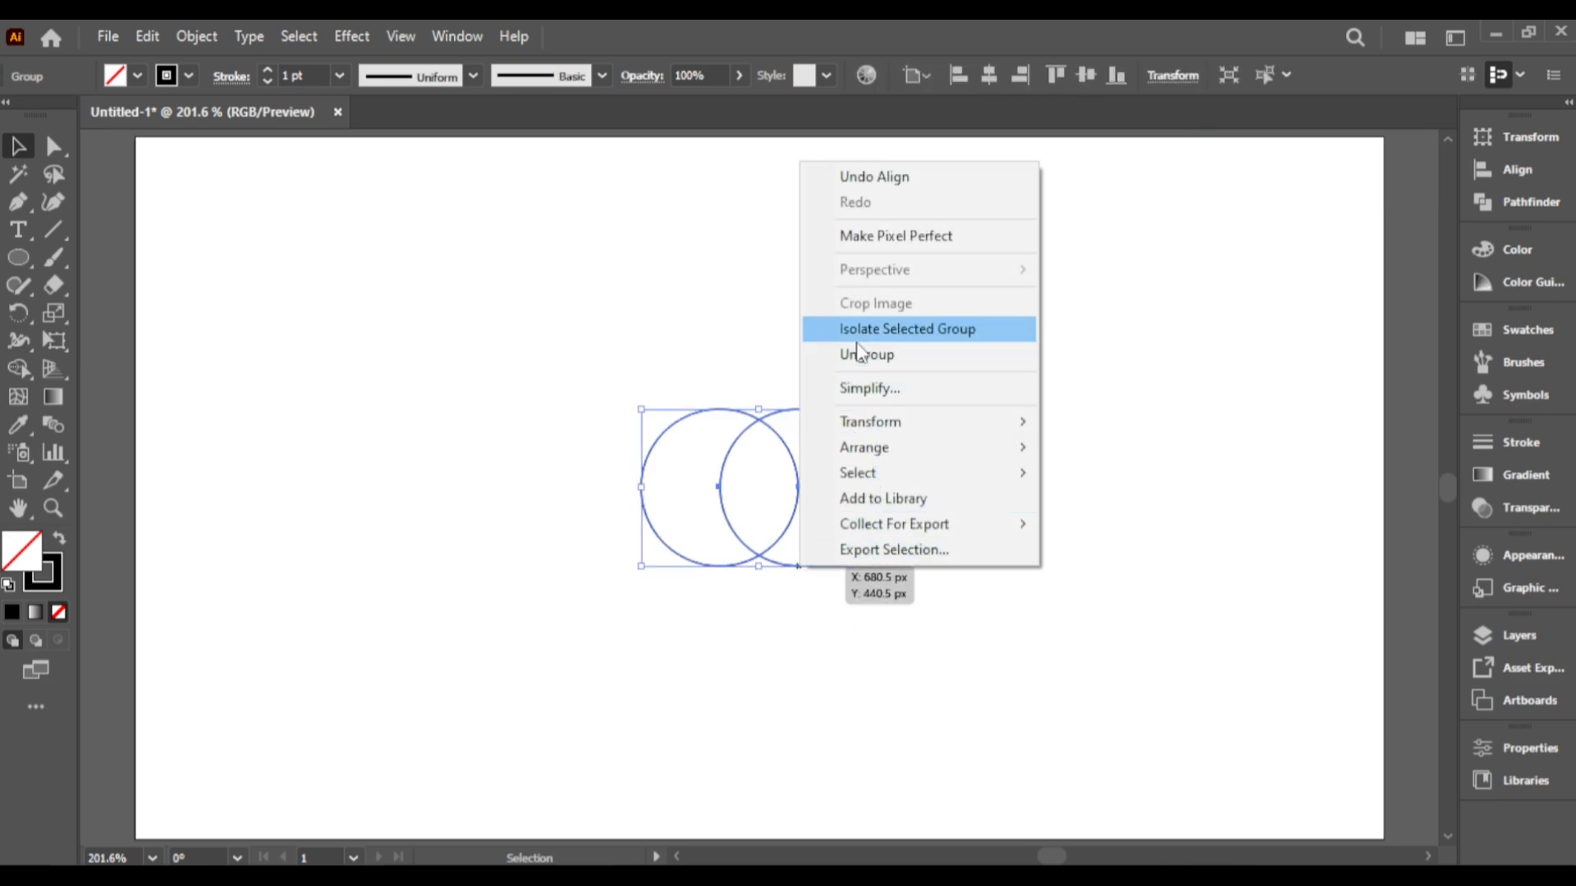
pyautogui.click(846, 355)
pyautogui.click(894, 572)
pyautogui.moveTo(836, 557); pyautogui.dragTo(798, 627)
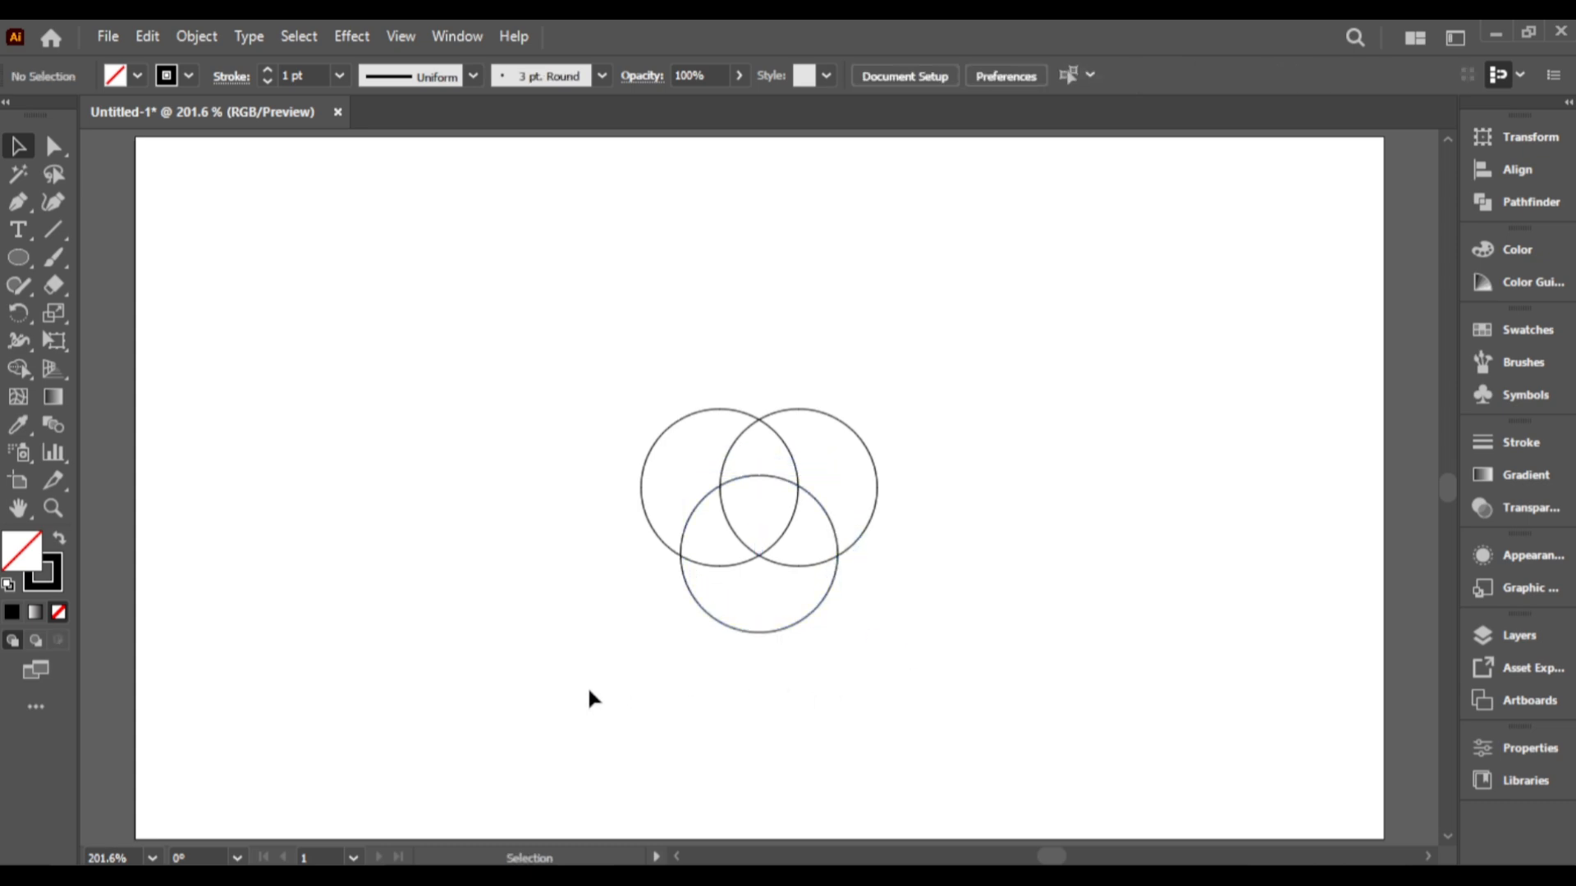
# Merge the outer areas of the three circles with the Shape Builder and delete the merged outer shape, keeping the central shield.
pyautogui.moveTo(591, 697); pyautogui.dragTo(877, 397)
pyautogui.scroll(1, 877, 397)
pyautogui.scroll(-1, 877, 397)
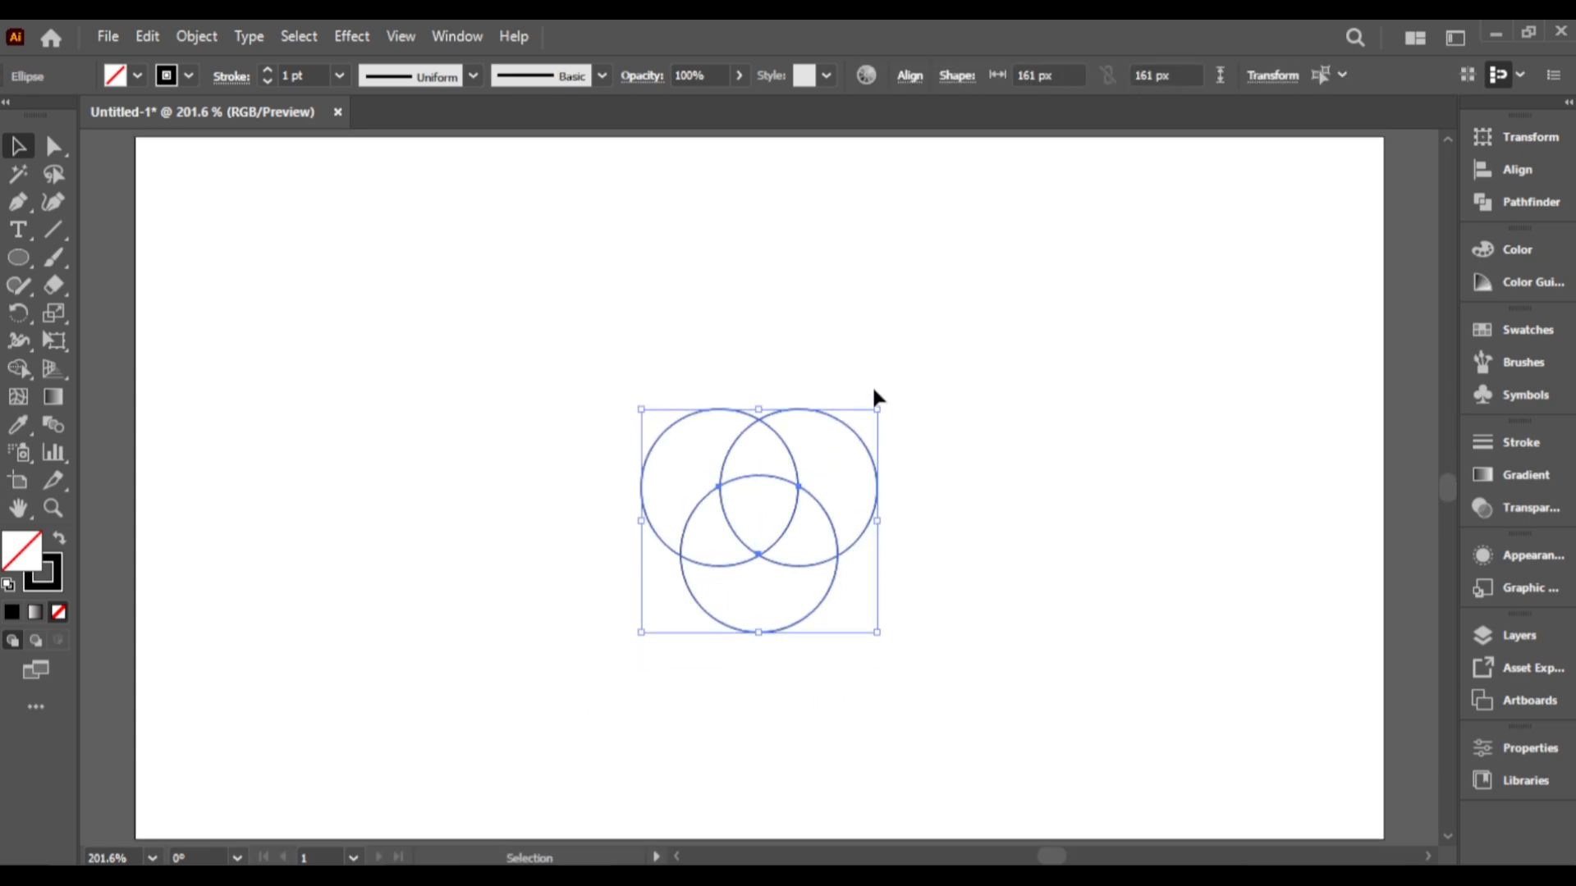
pyautogui.click(11, 370)
pyautogui.moveTo(679, 482)
pyautogui.mouseDown()
pyautogui.moveTo(749, 590)
pyautogui.moveTo(829, 508)
pyautogui.moveTo(742, 447)
pyautogui.mouseUp()
pyautogui.click(18, 146)
pyautogui.click(429, 344)
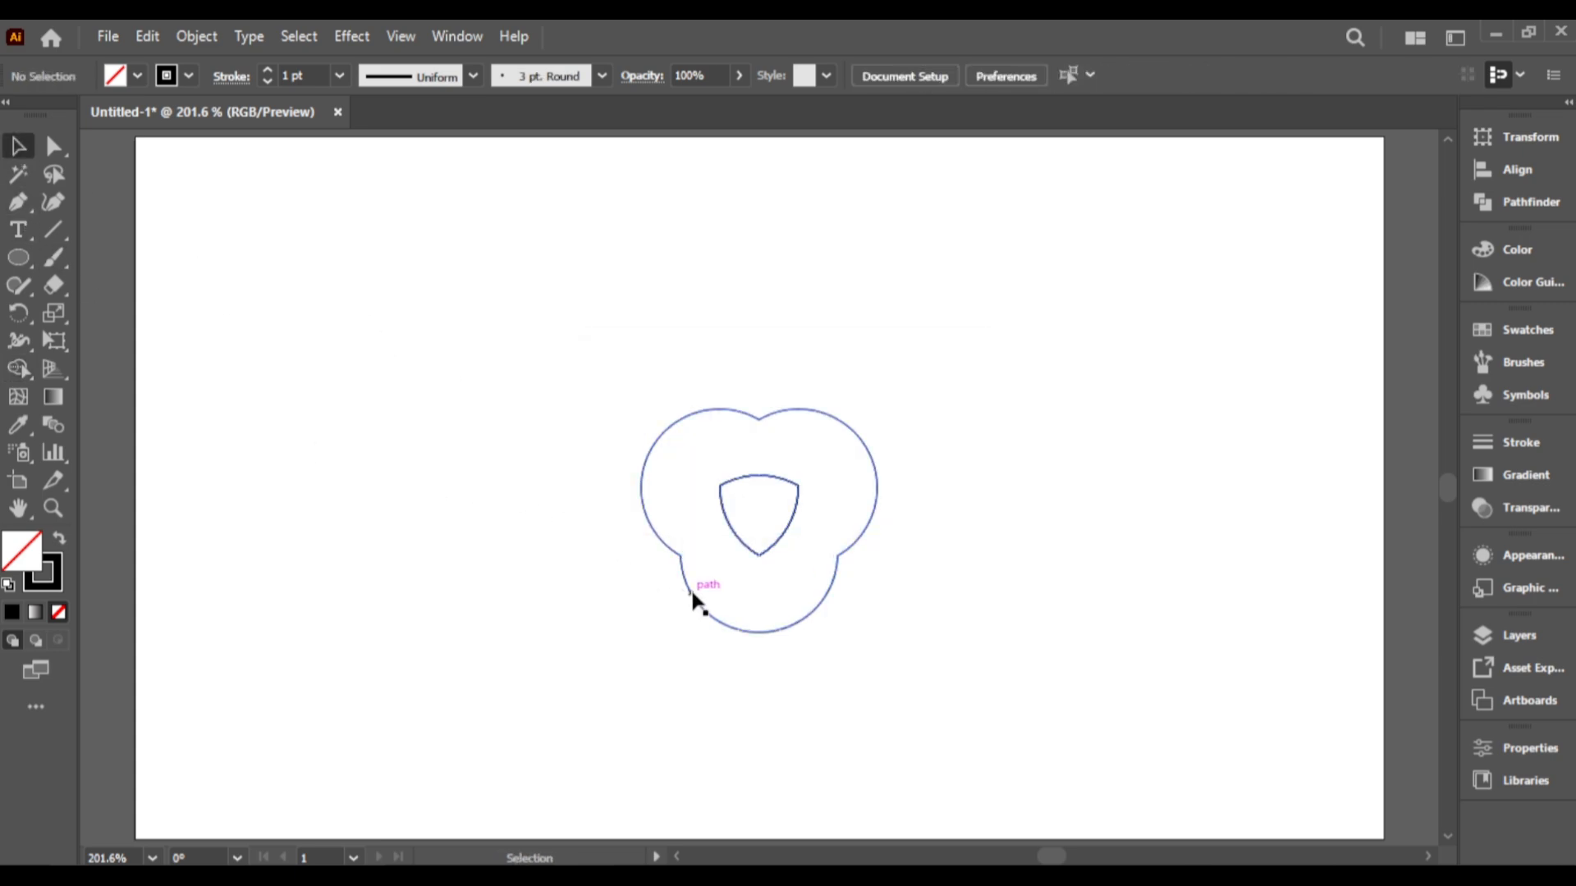
pyautogui.moveTo(693, 598); pyautogui.dragTo(311, 582)
pyautogui.press('Delete')
# Duplicate the small shield into the upper-right corner of the artboard and delete the original in the middle.
pyautogui.click(758, 556)
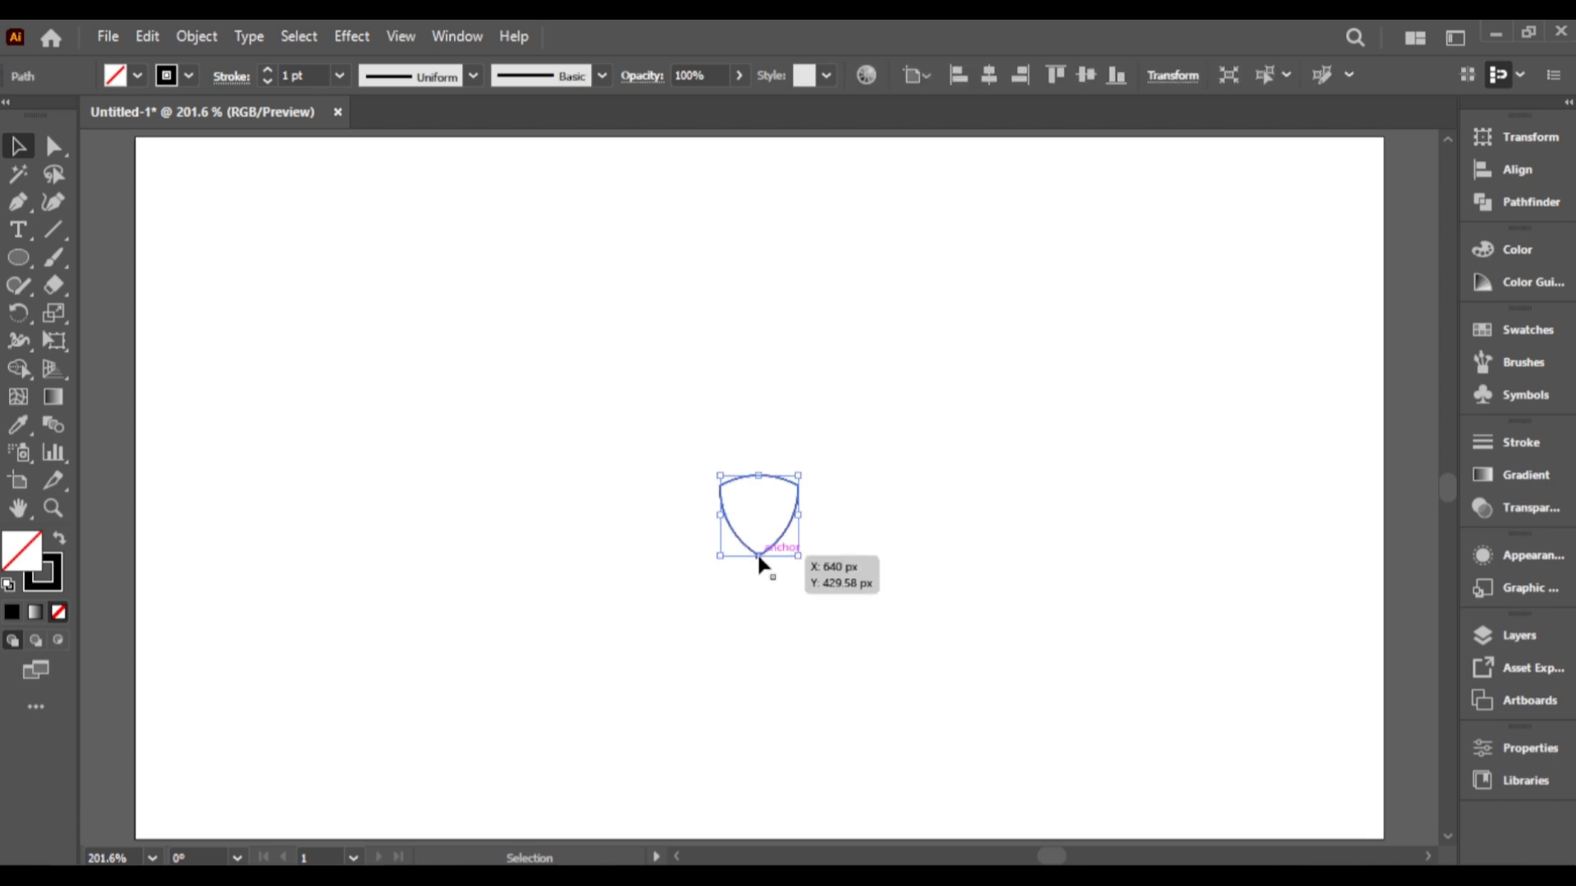
pyautogui.keyDown('alt'); pyautogui.moveTo(773, 537); pyautogui.dragTo(1338, 220); pyautogui.keyUp('alt')
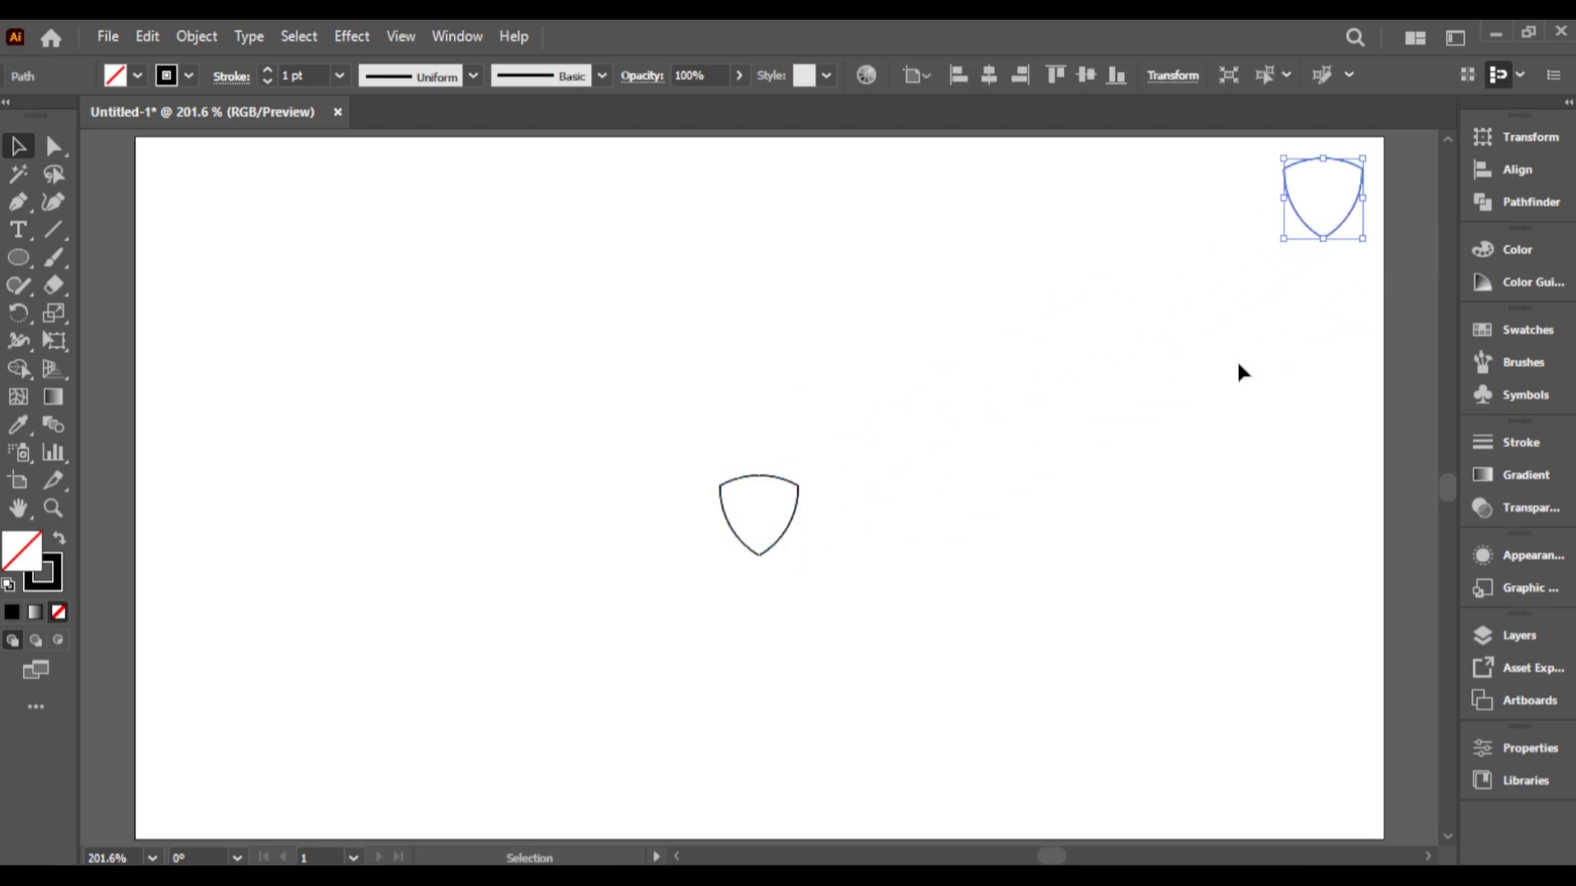
pyautogui.click(1237, 360)
pyautogui.click(778, 541)
pyautogui.click(876, 545)
pyautogui.click(768, 540)
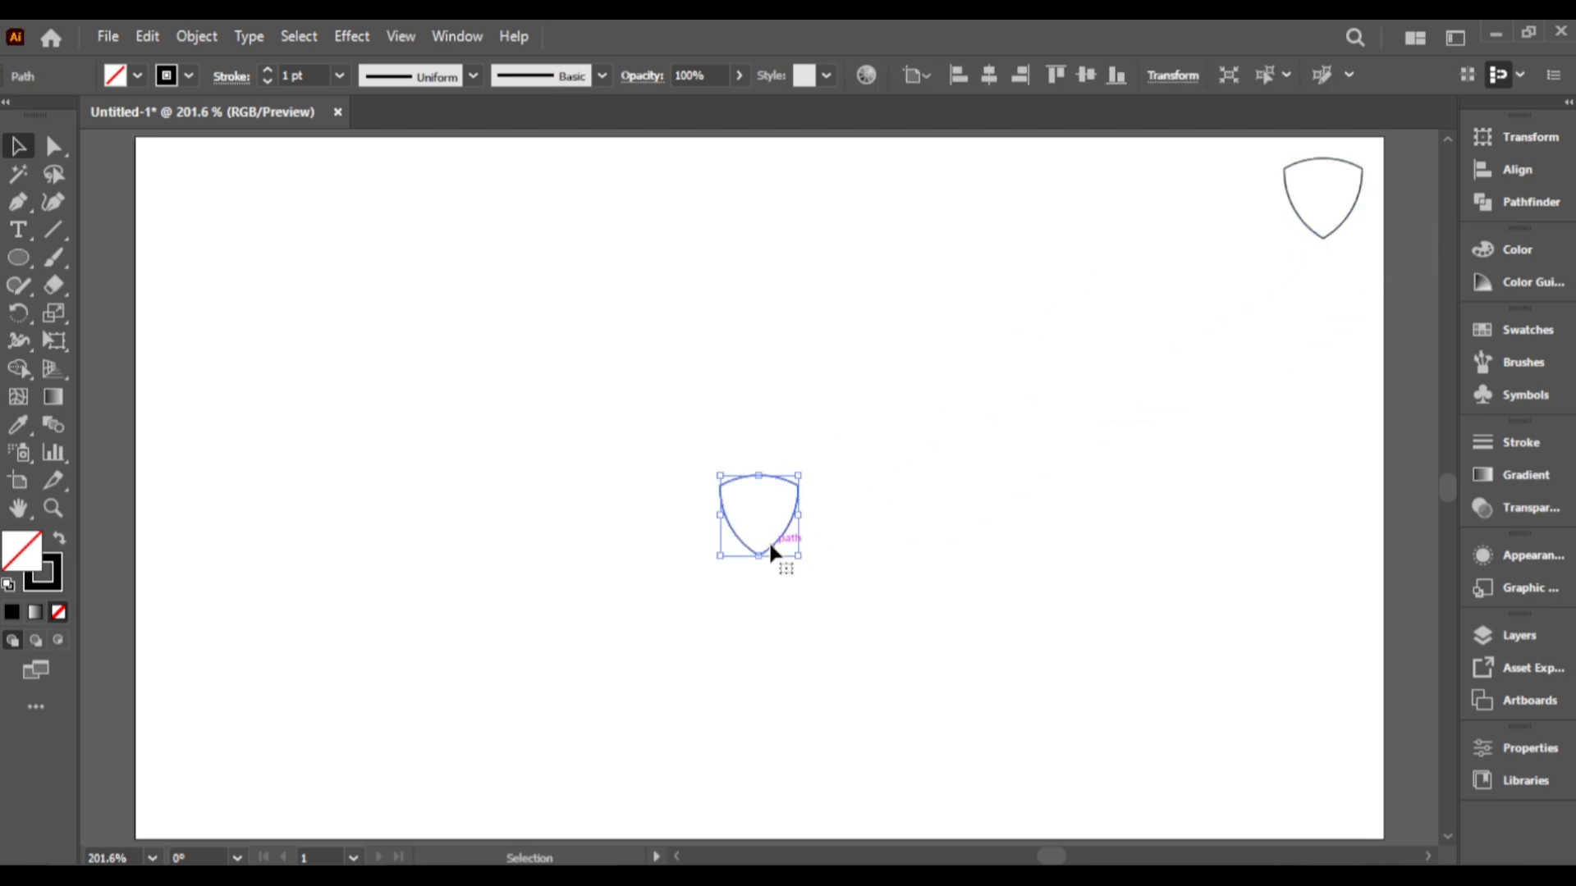
pyautogui.press('Delete')
# Draw a long vertical line with the Line Segment tool on the left half of the artboard.
pyautogui.click(54, 229)
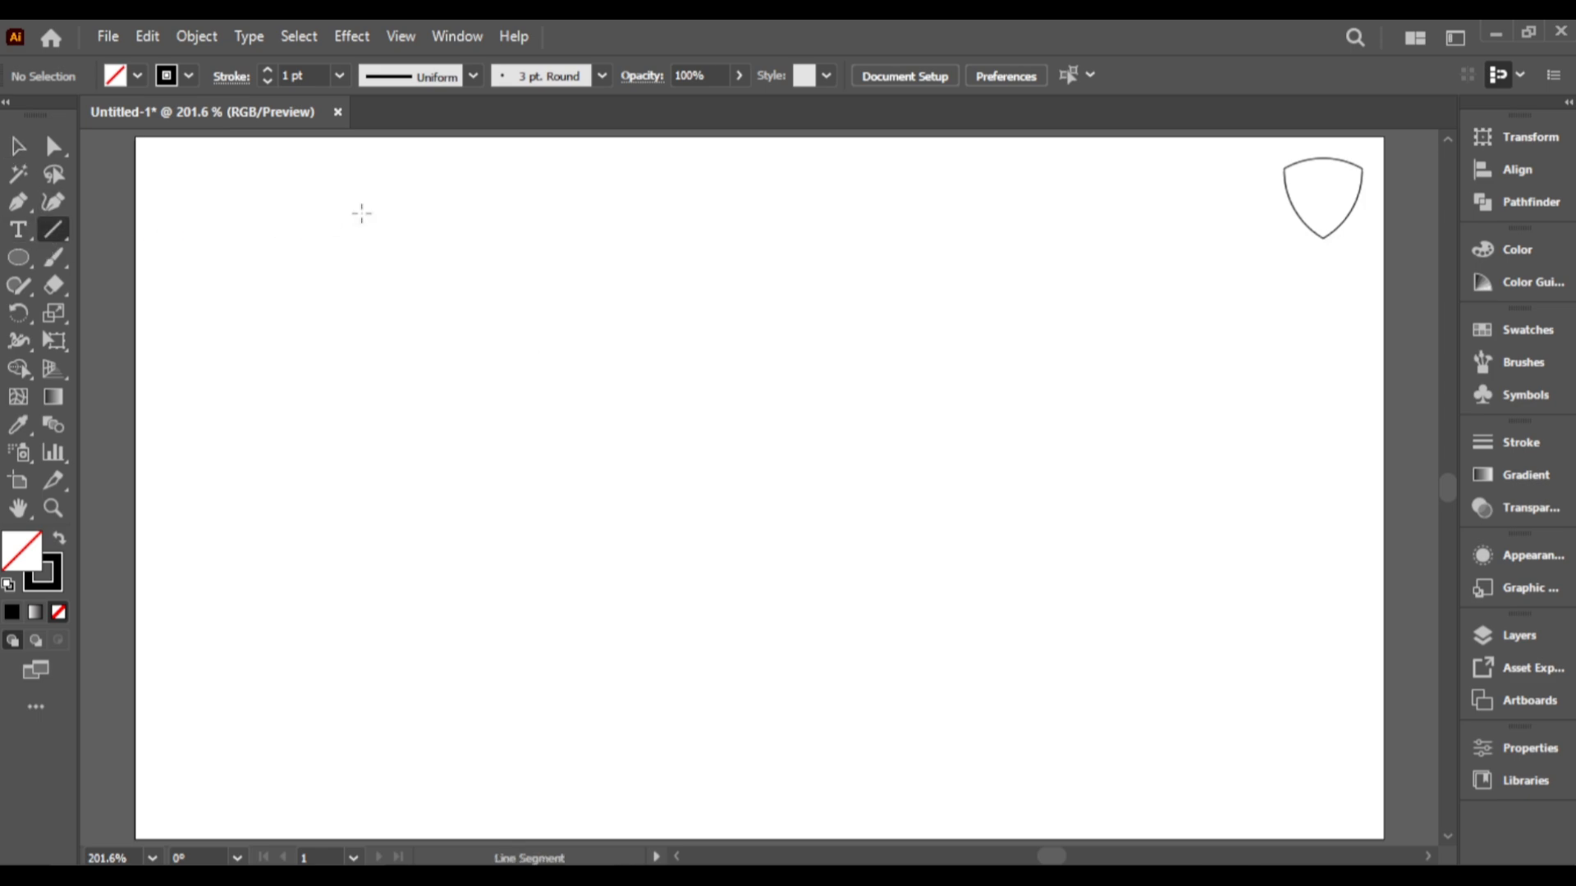
pyautogui.moveTo(480, 238); pyautogui.dragTo(479, 767)
pyautogui.press('v')
# Duplicate the vertical line slightly to the right and repeat the copy until there are twelve evenly spaced lines.
pyautogui.moveTo(470, 360); pyautogui.dragTo(508, 359)
pyautogui.hotkey('ctrl', 'd')
pyautogui.hotkey('ctrl', 'd')
pyautogui.hotkey('ctrl', 'd')
pyautogui.hotkey('ctrl', 'd')
pyautogui.hotkey('ctrl', 'd')
pyautogui.hotkey('ctrl', 'd')
pyautogui.hotkey('ctrl', 'd')
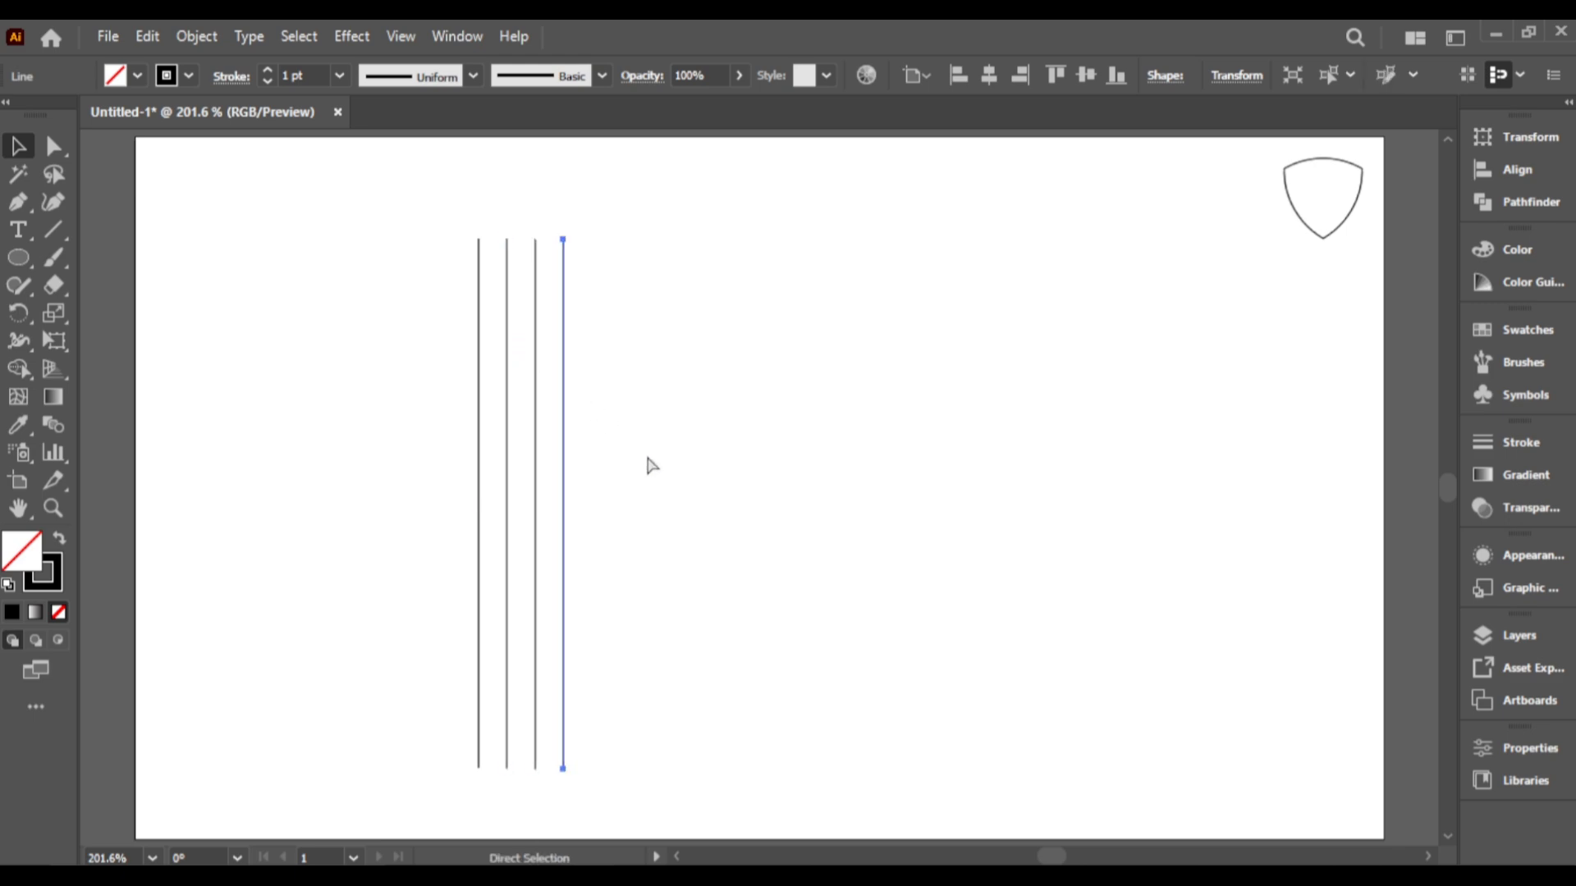
pyautogui.hotkey('ctrl', 'd')
pyautogui.hotkey('ctrl', 'd')
pyautogui.hotkey('ctrl', 'd')
pyautogui.click(428, 214)
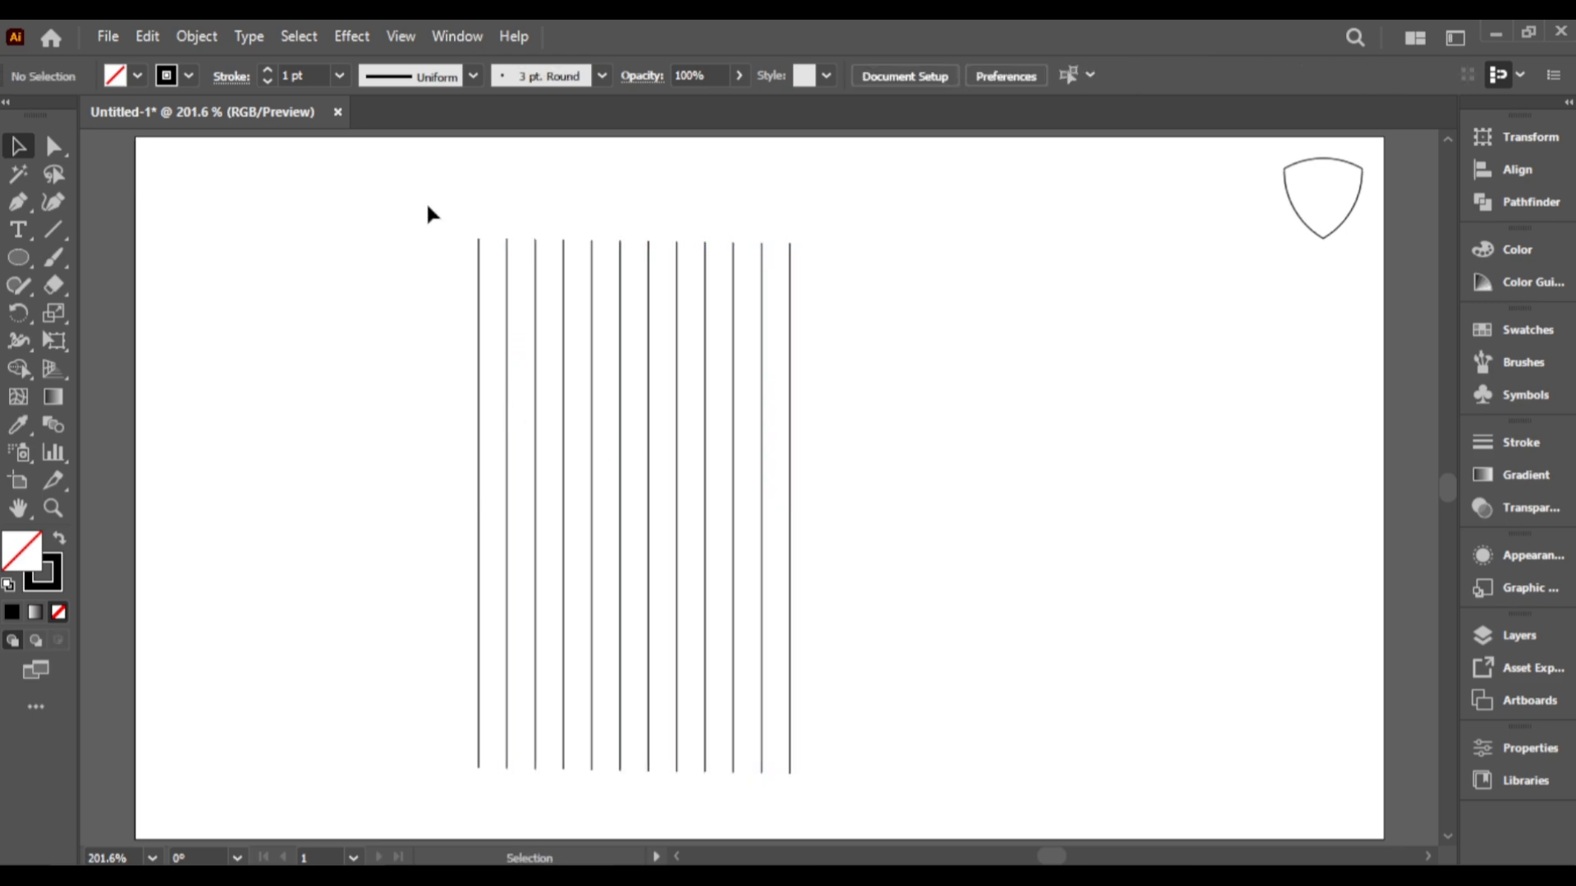
# Align the vertical lines by their vertical centers, group them and center the group on the artboard.
pyautogui.moveTo(896, 634); pyautogui.dragTo(896, 634)
pyautogui.click(1532, 165)
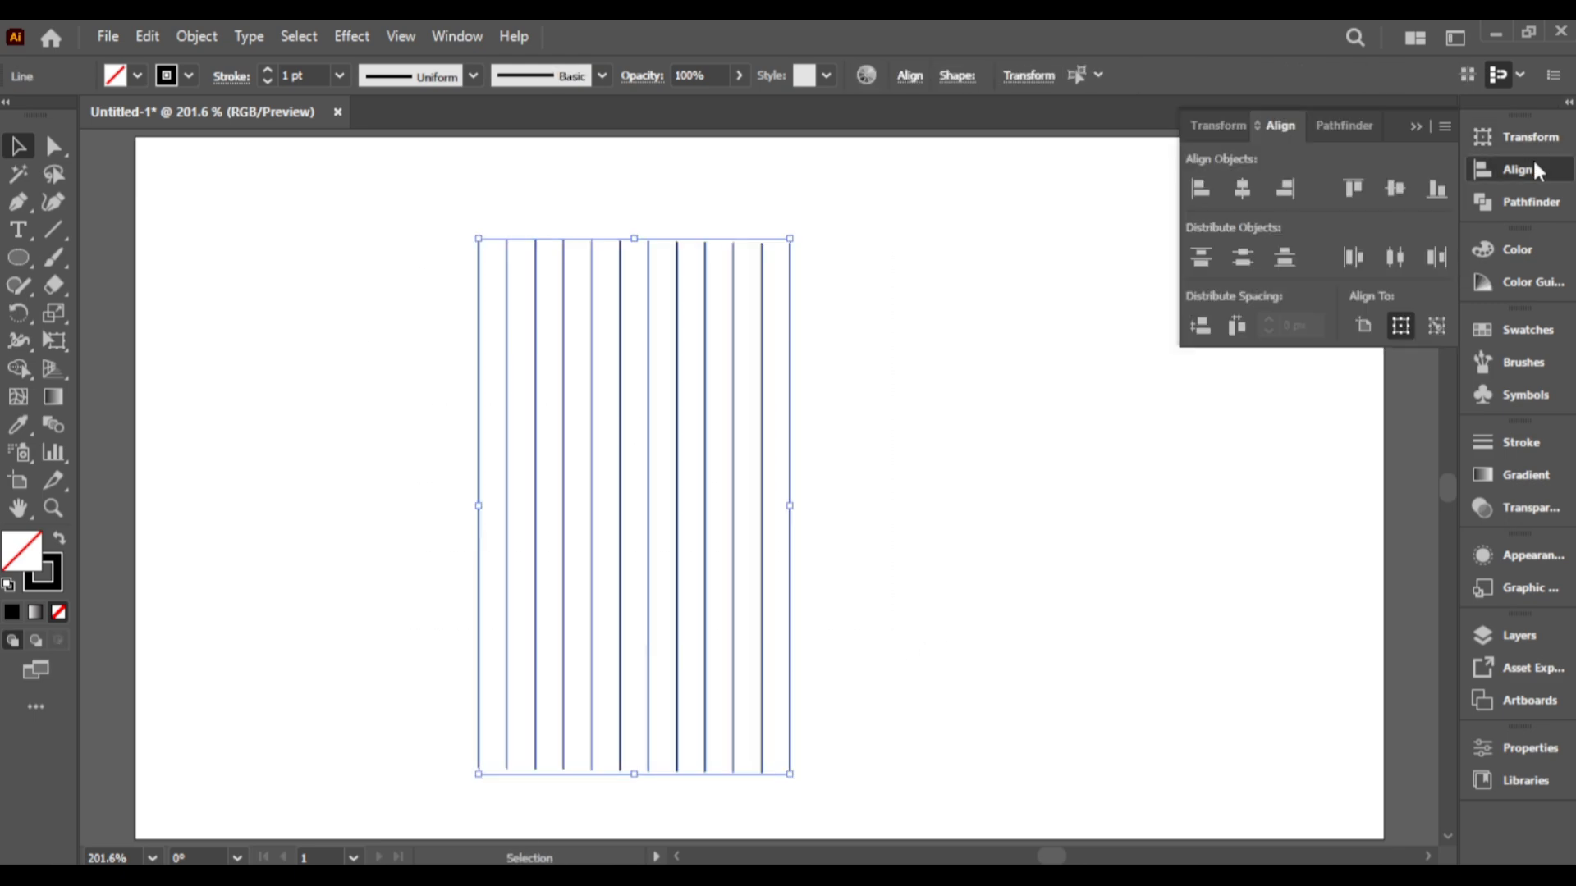
pyautogui.click(1397, 190)
pyautogui.click(1417, 127)
pyautogui.hotkey('ctrl', 'g')
pyautogui.click(989, 75)
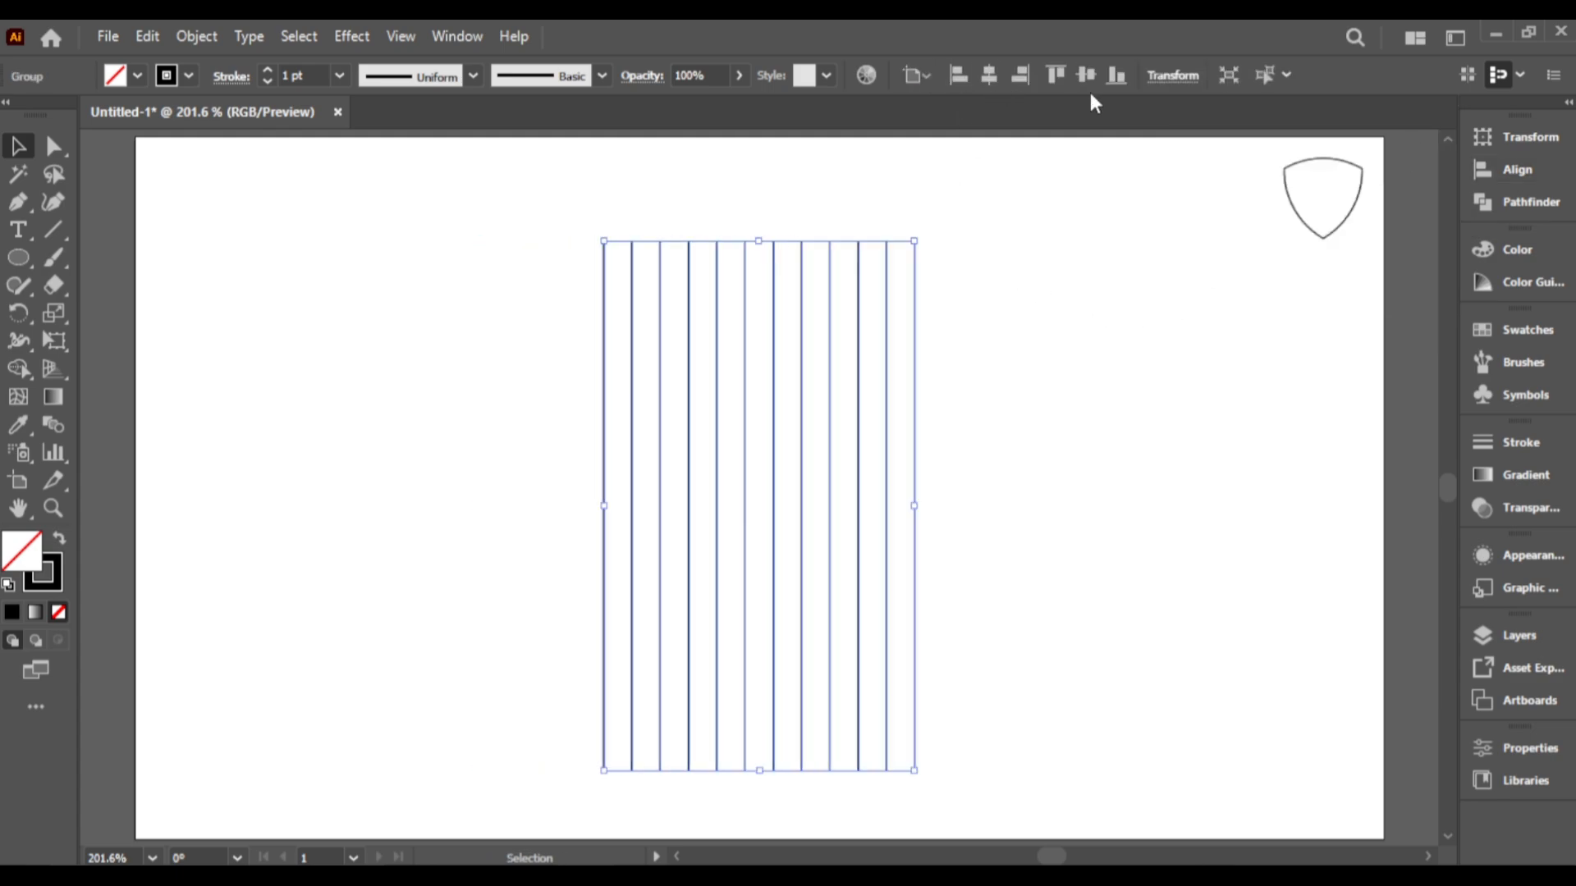
pyautogui.click(1086, 75)
# Duplicate the line group at the same position and rotate the copy 90° to form a crossing grid.
pyautogui.click(149, 36)
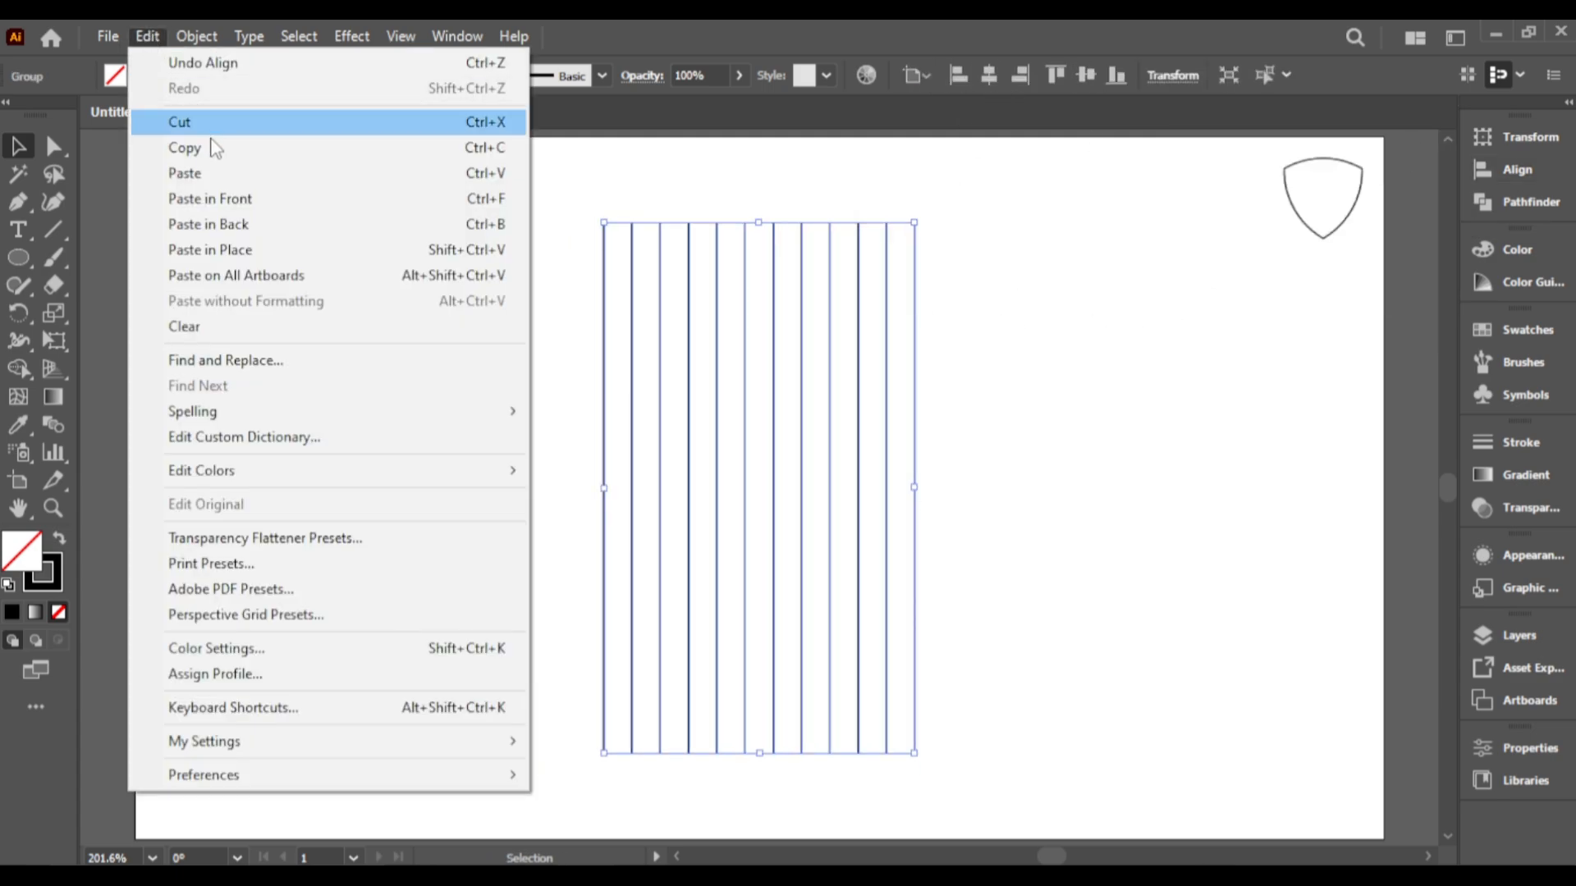
pyautogui.click(209, 145)
pyautogui.click(144, 37)
pyautogui.click(223, 220)
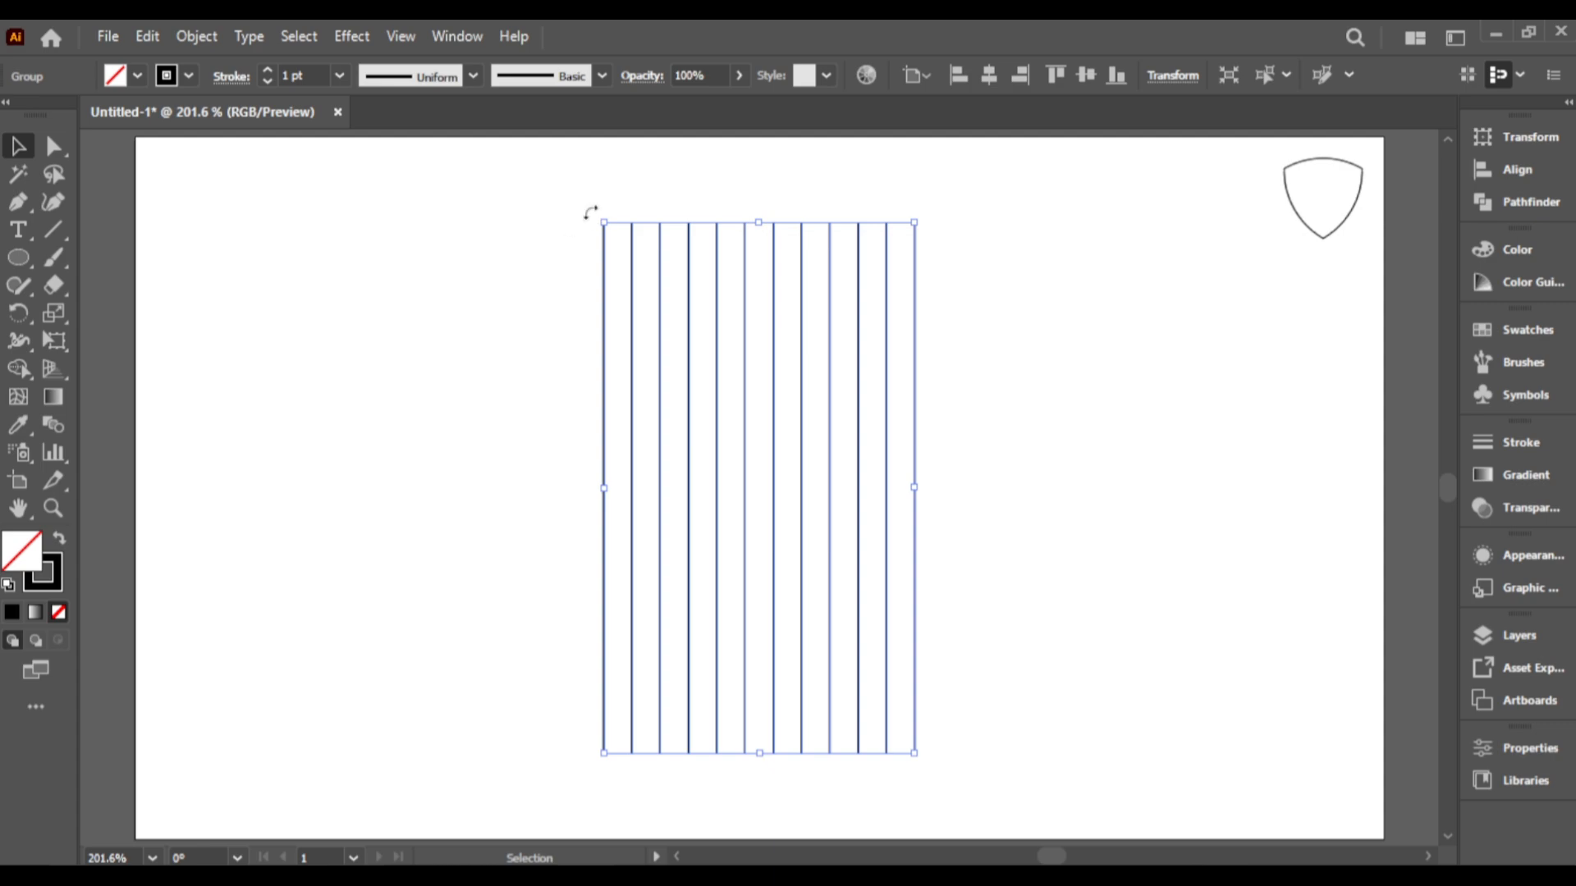
pyautogui.moveTo(591, 212); pyautogui.dragTo(480, 667)
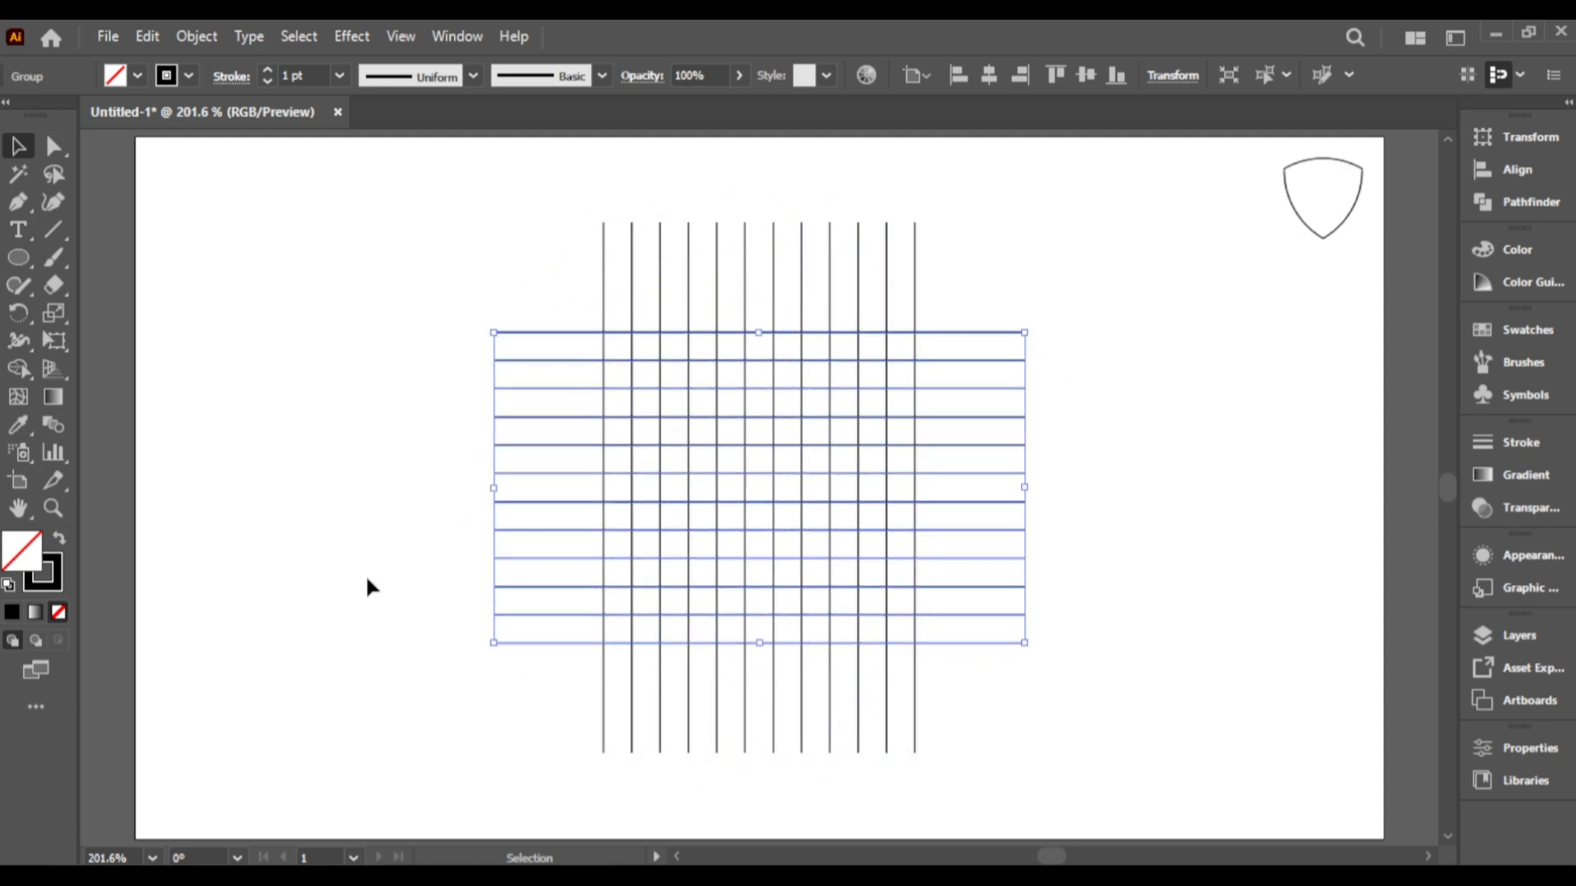
# Center the shield on the grid and stretch it to the outermost lines on all four sides, making it 318 px high.
pyautogui.click(370, 587)
pyautogui.moveTo(1302, 228); pyautogui.dragTo(759, 642)
pyautogui.click(990, 82)
pyautogui.moveTo(758, 349); pyautogui.dragTo(760, 332)
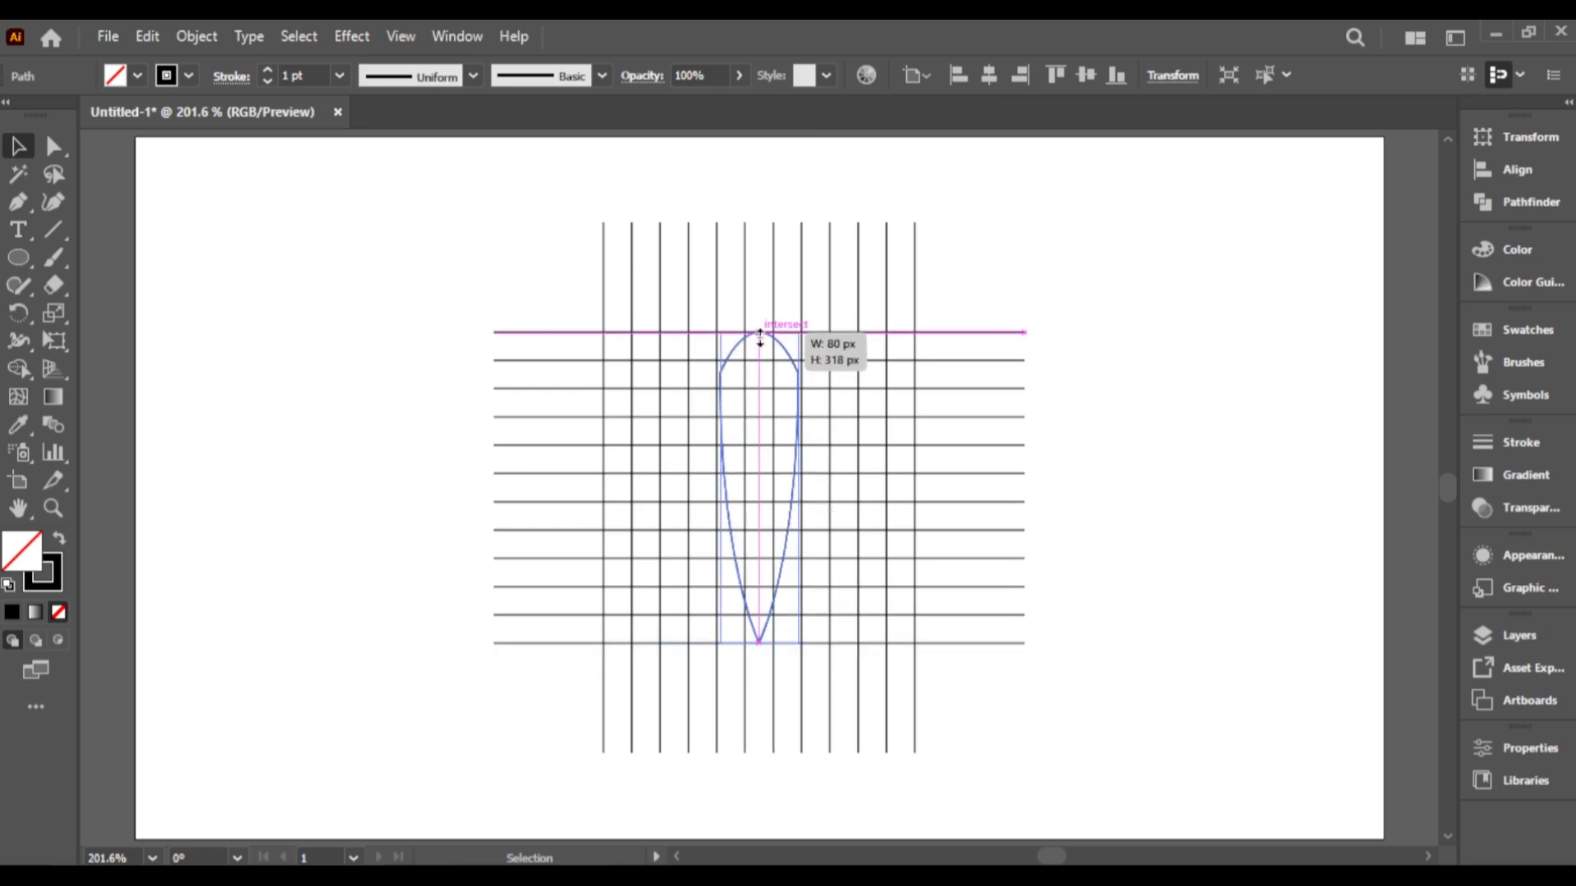
pyautogui.moveTo(798, 495); pyautogui.dragTo(914, 493)
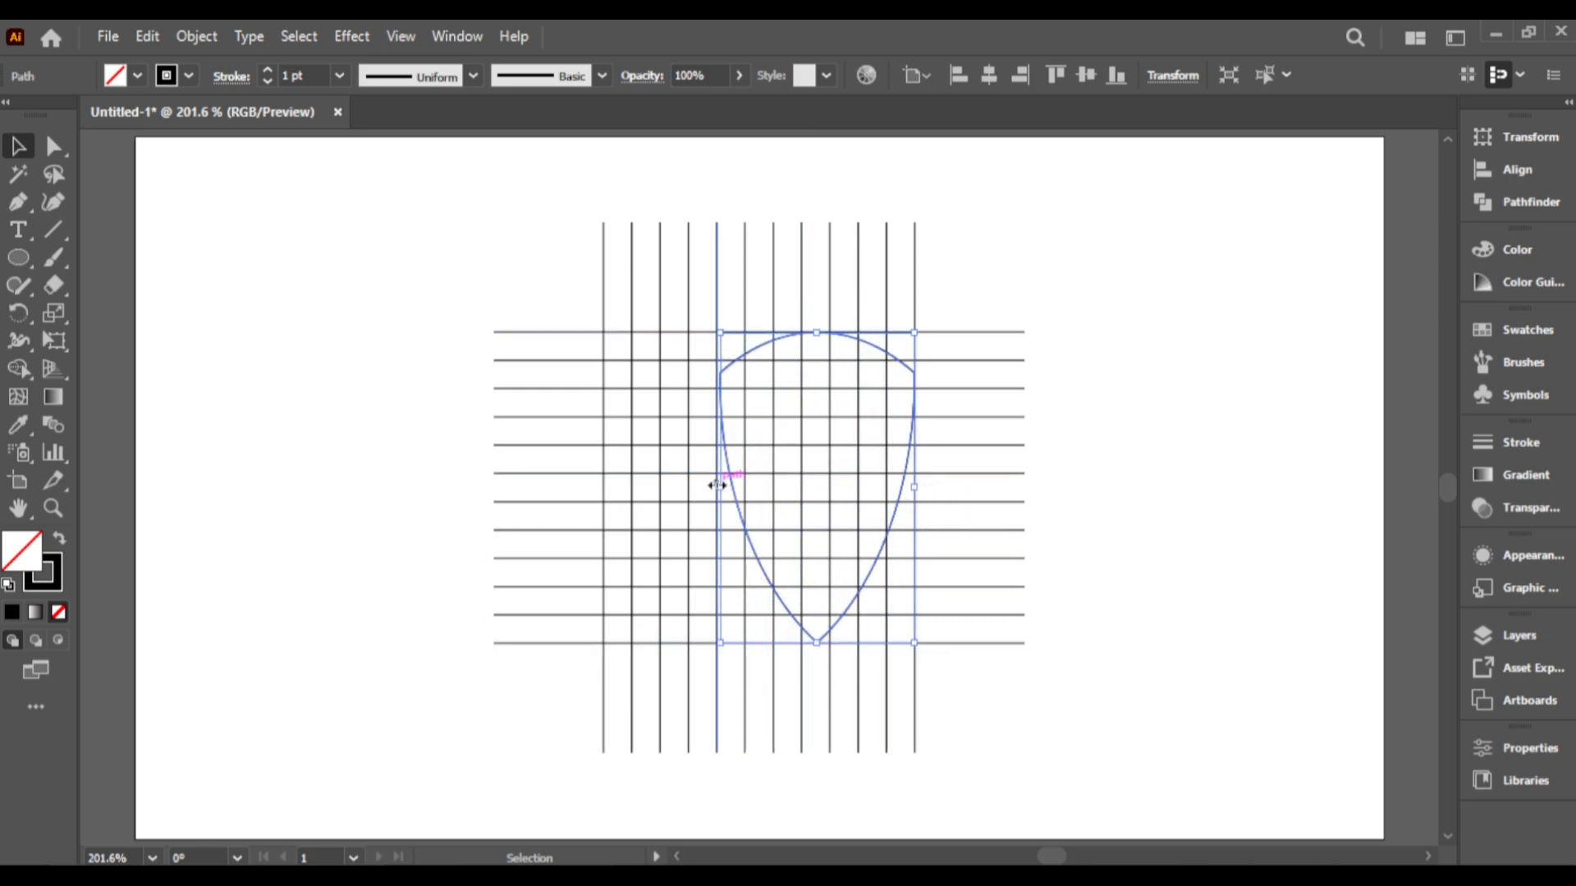
pyautogui.moveTo(719, 489); pyautogui.dragTo(606, 490)
# Duplicate the shield in place and shrink the copy around its center by one grid cell on each side.
pyautogui.click(147, 36)
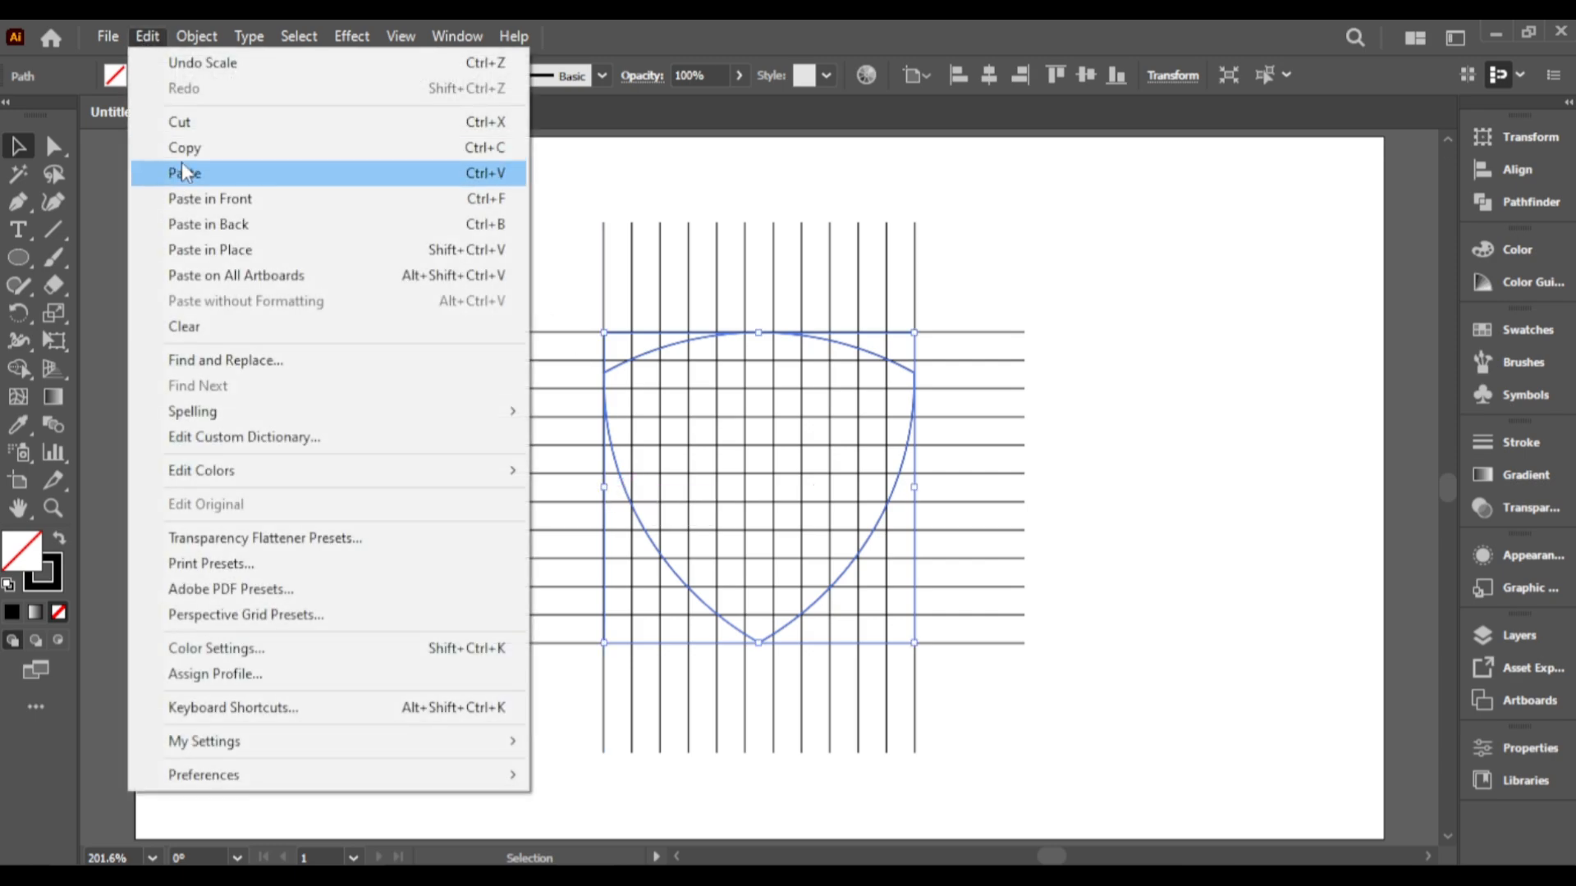
pyautogui.click(148, 36)
pyautogui.click(148, 36)
pyautogui.click(256, 259)
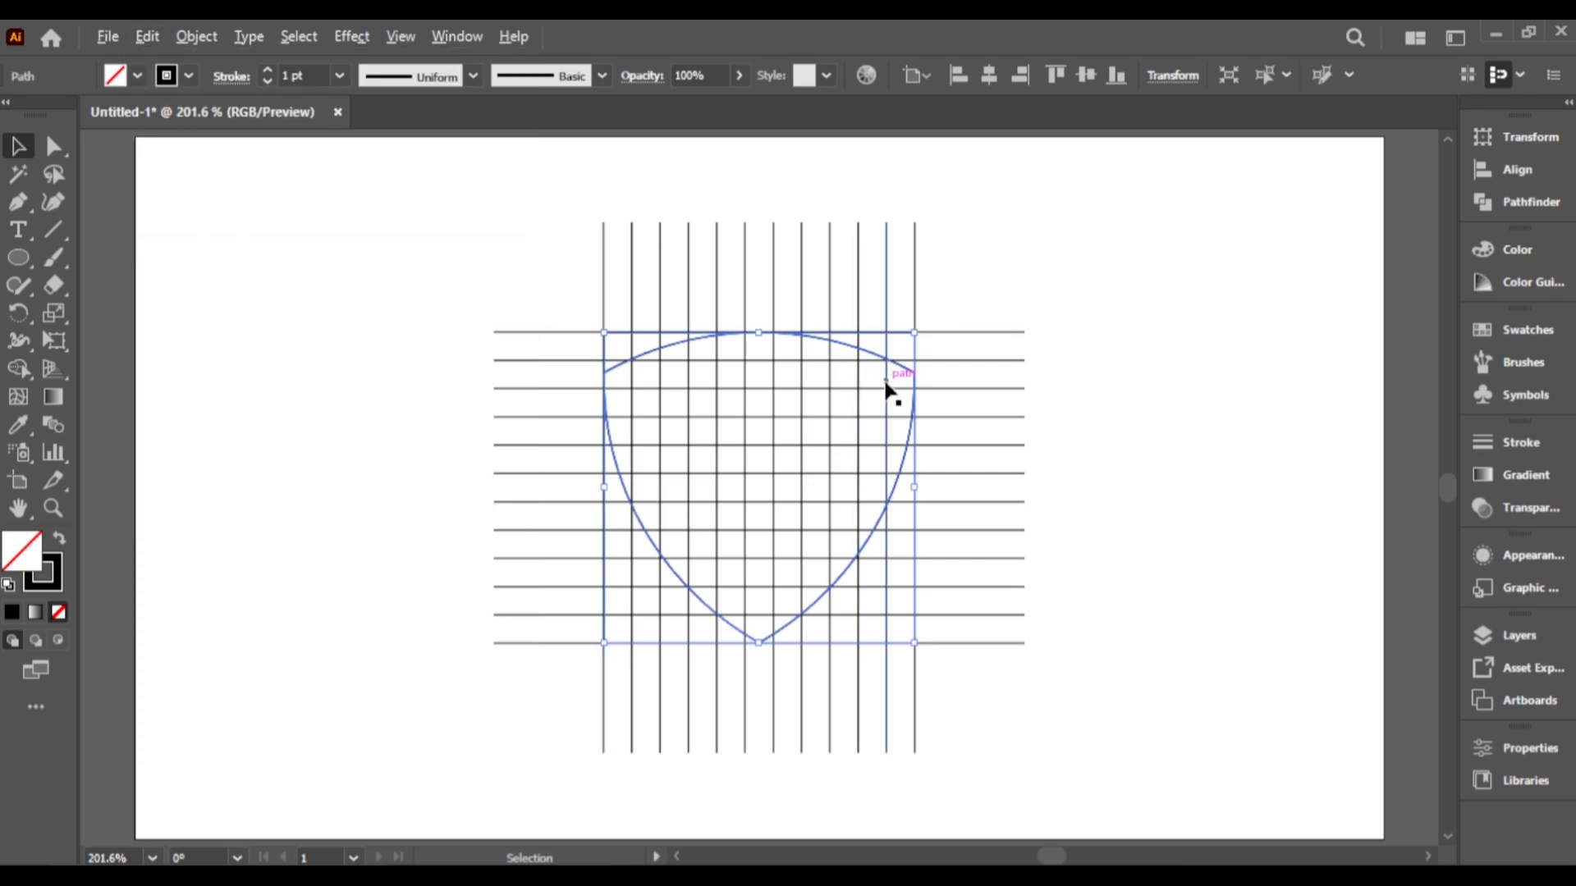
pyautogui.moveTo(915, 332)
pyautogui.mouseDown()
pyautogui.moveTo(889, 367)
pyautogui.moveTo(903, 362)
pyautogui.mouseUp()
pyautogui.click(406, 254)
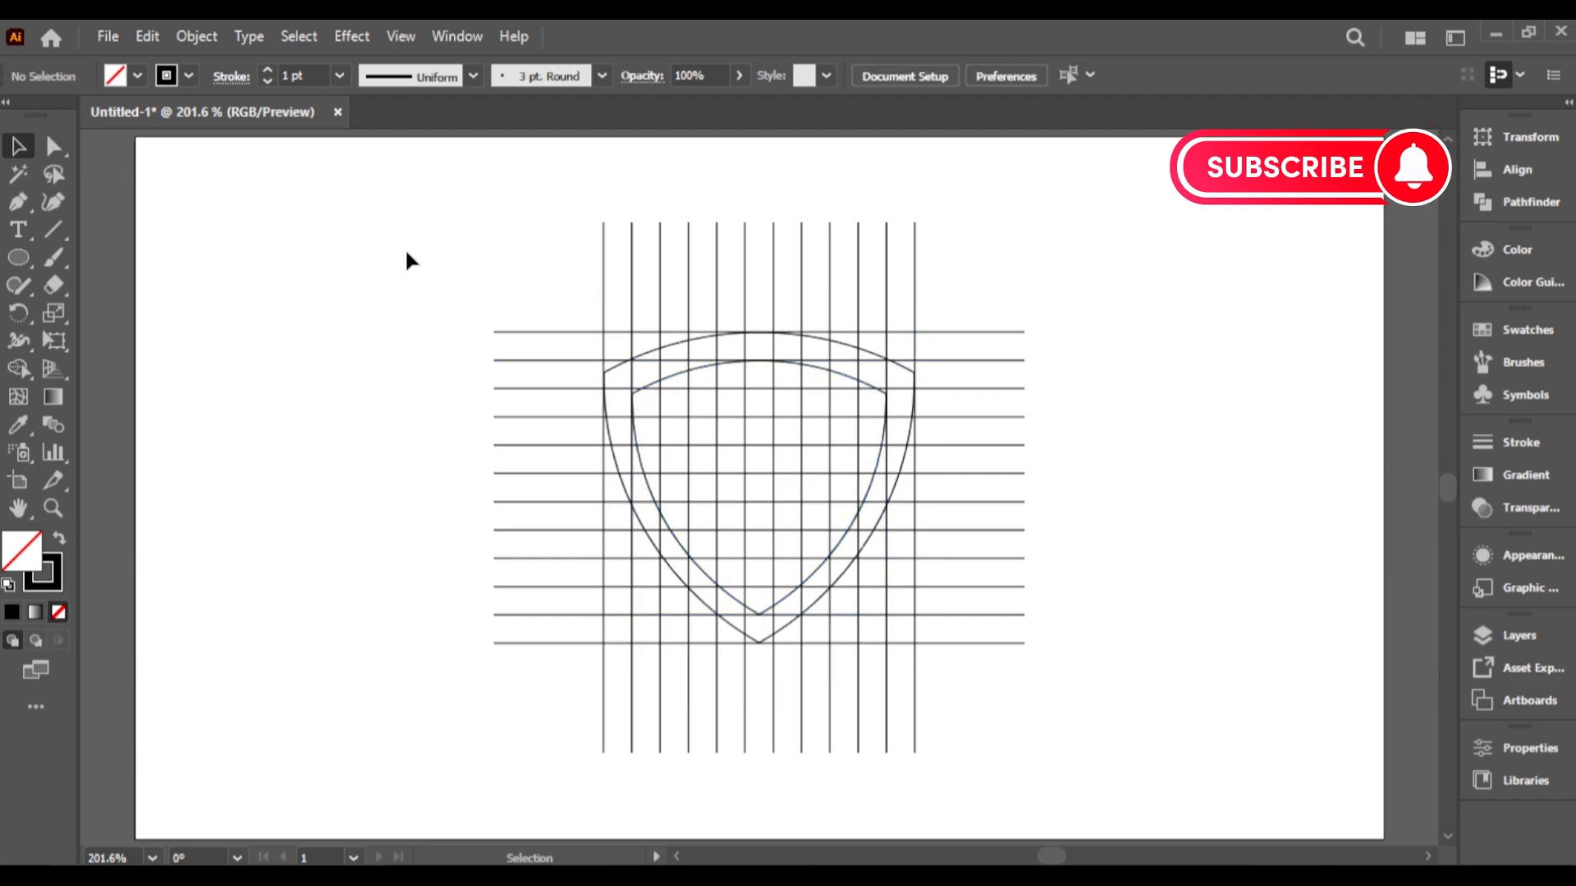
# Select the grid and both shields and swap fill and stroke to get a black fill with no stroke.
pyautogui.hotkey('ctrl', 'a')
pyautogui.press('z')
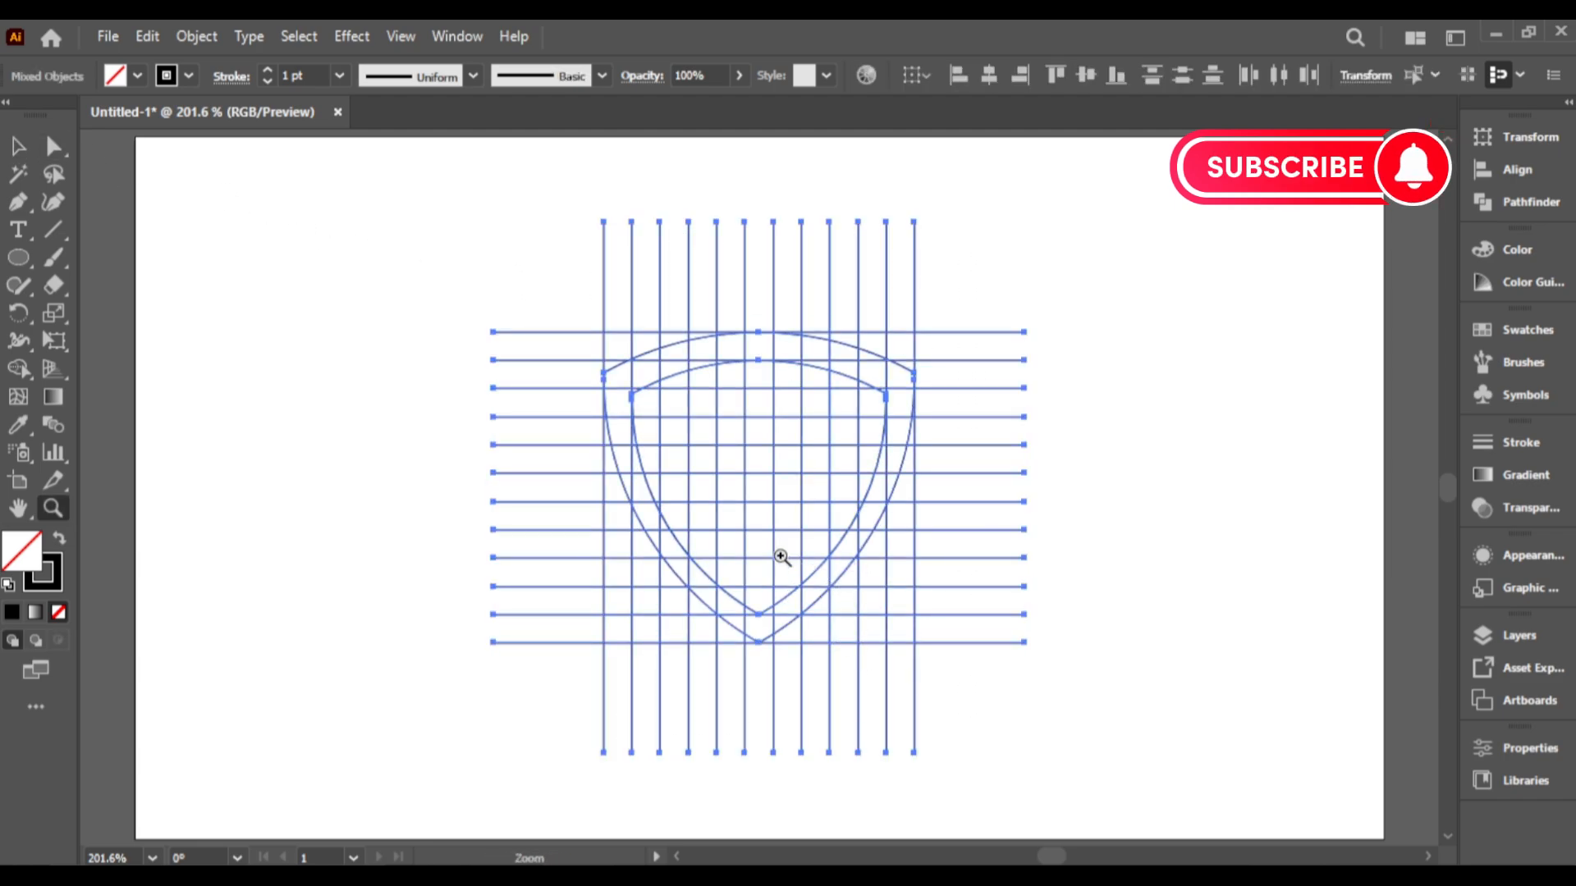
pyautogui.click(780, 556)
pyautogui.moveTo(888, 476); pyautogui.dragTo(944, 476)
pyautogui.press('space')
pyautogui.moveTo(798, 359); pyautogui.dragTo(806, 411)
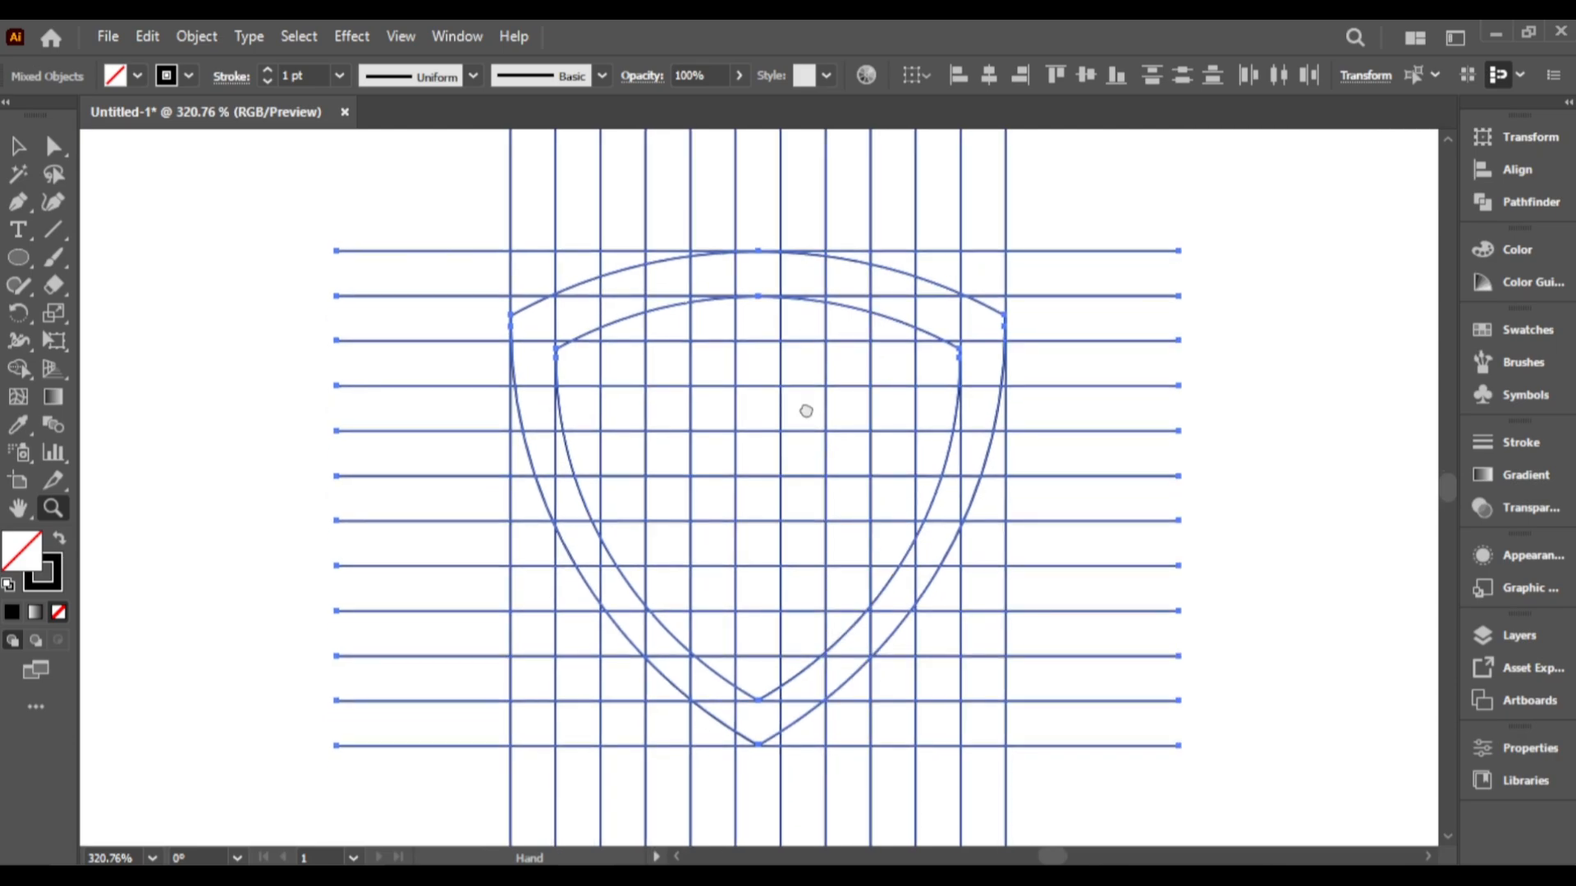
pyautogui.click(60, 539)
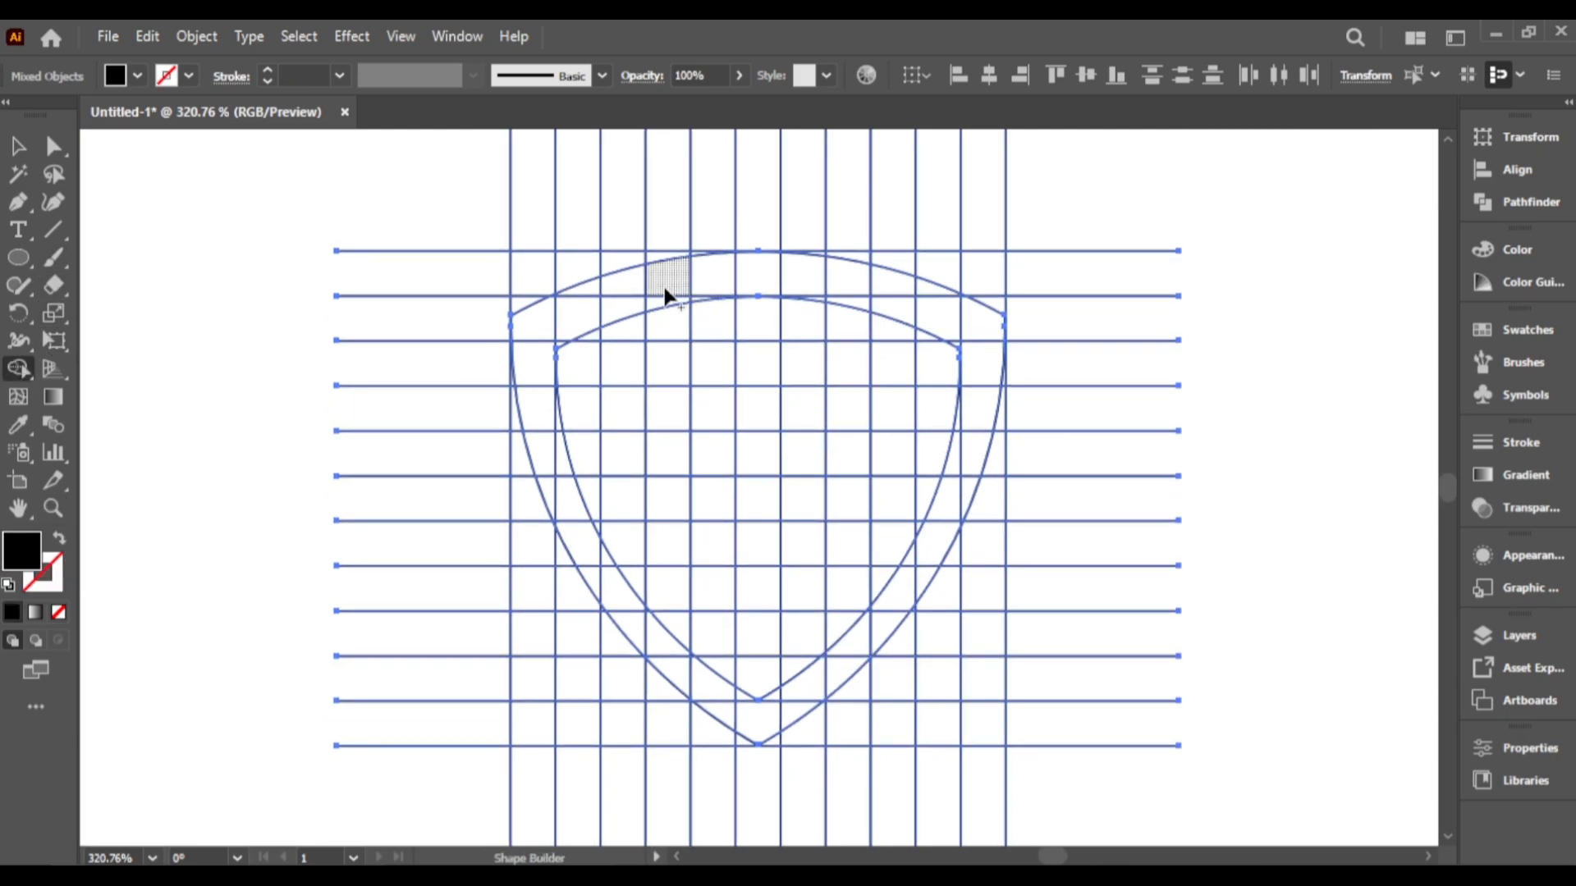
# Merge grid cells with the Shape Builder into the stem, top bar and curved outer leg of the shield's left letter.
pyautogui.moveTo(633, 349); pyautogui.dragTo(623, 605)
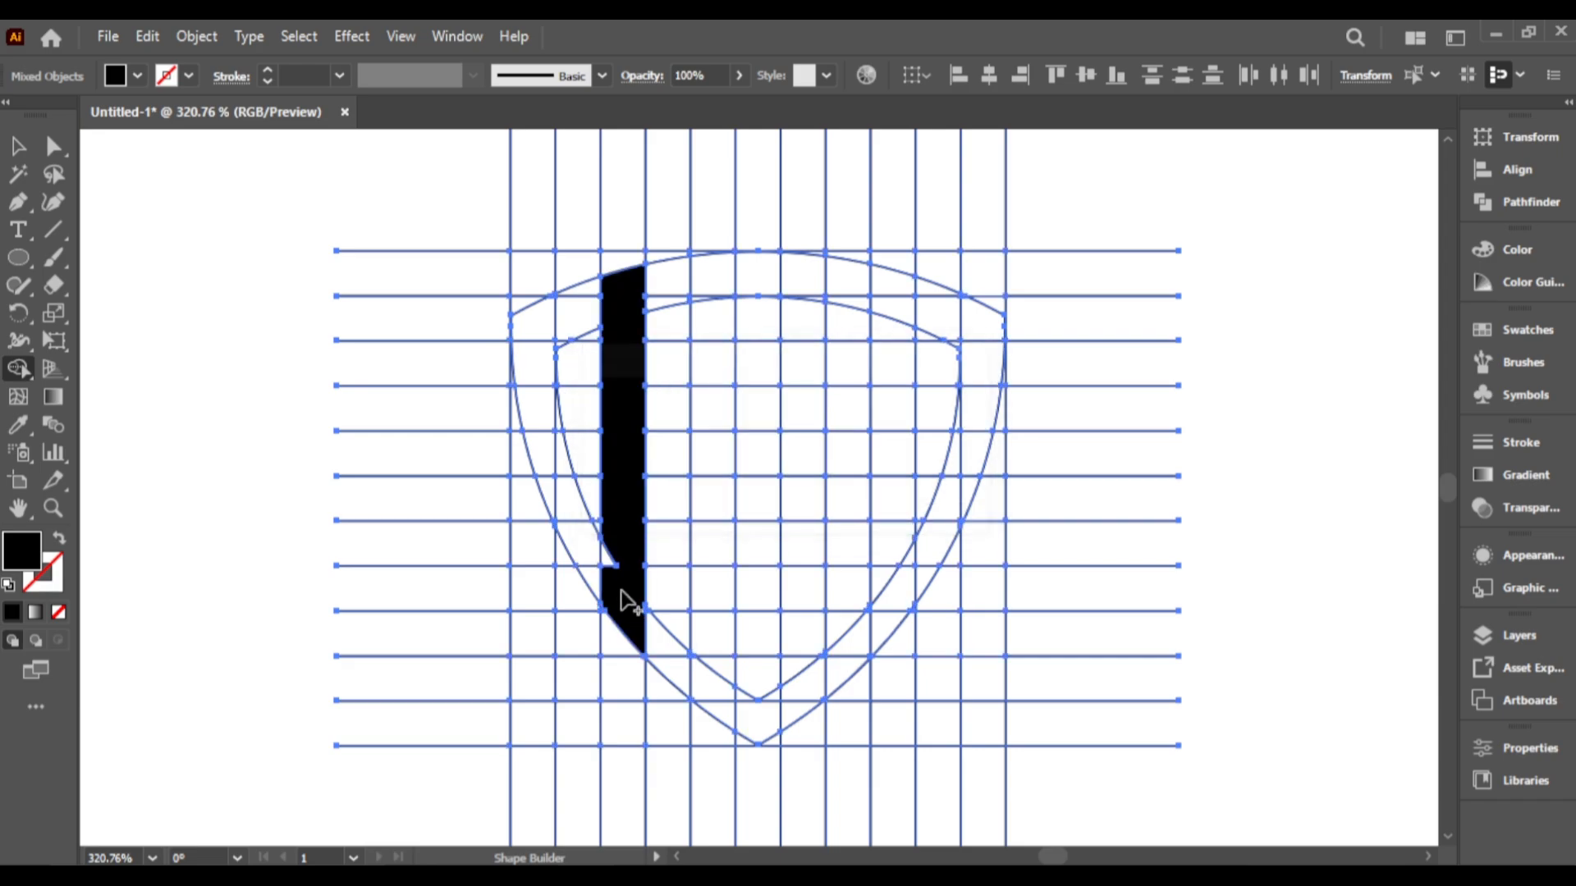
pyautogui.press('ctrl')
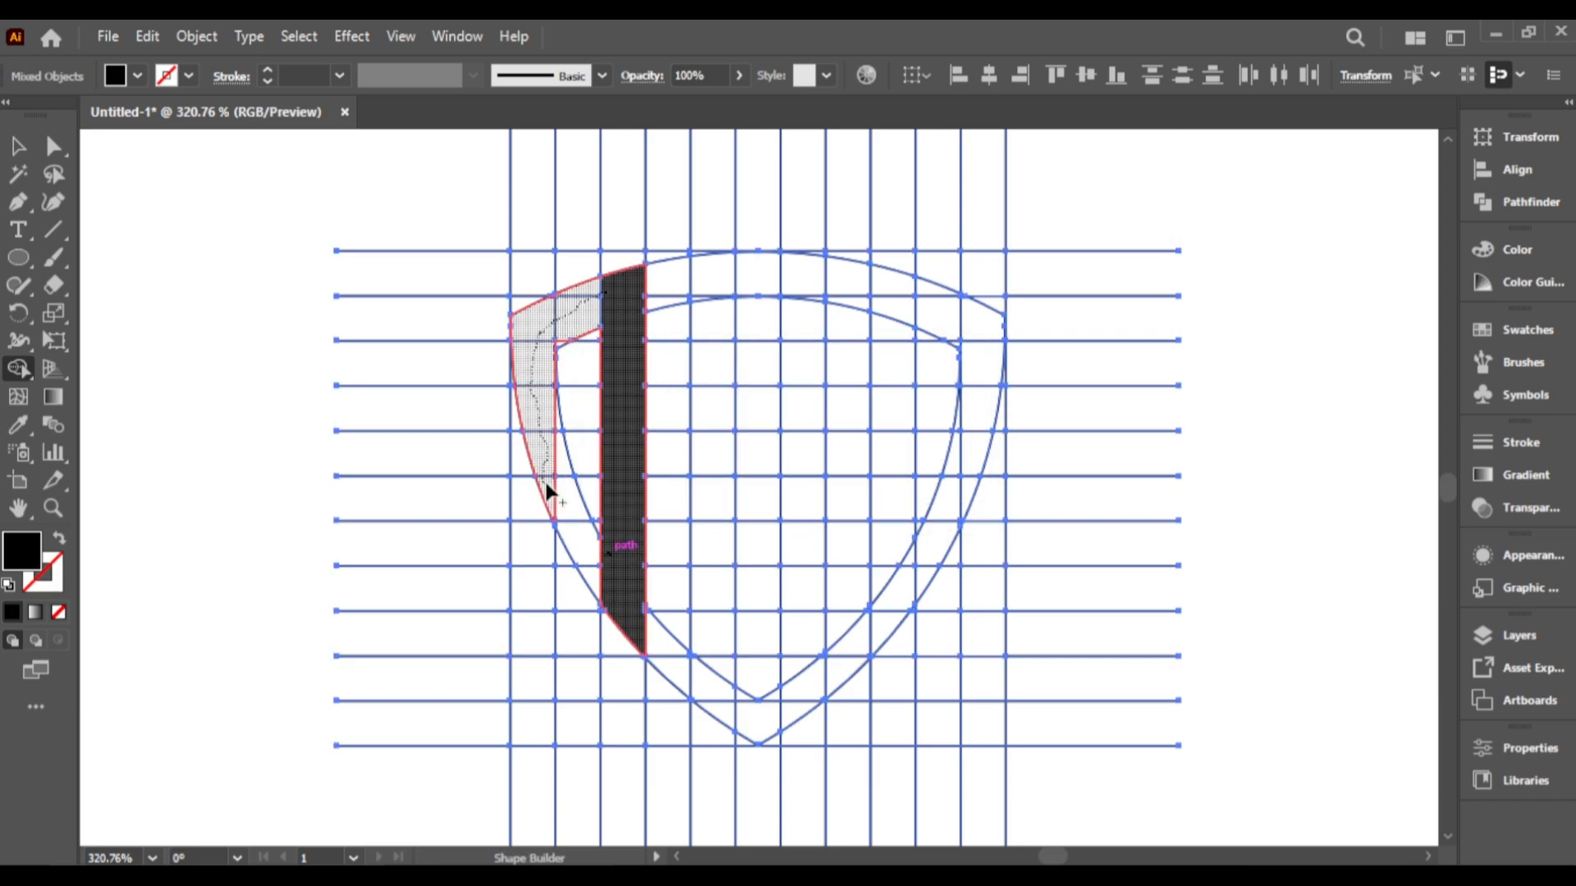
pyautogui.moveTo(555, 462); pyautogui.dragTo(559, 456)
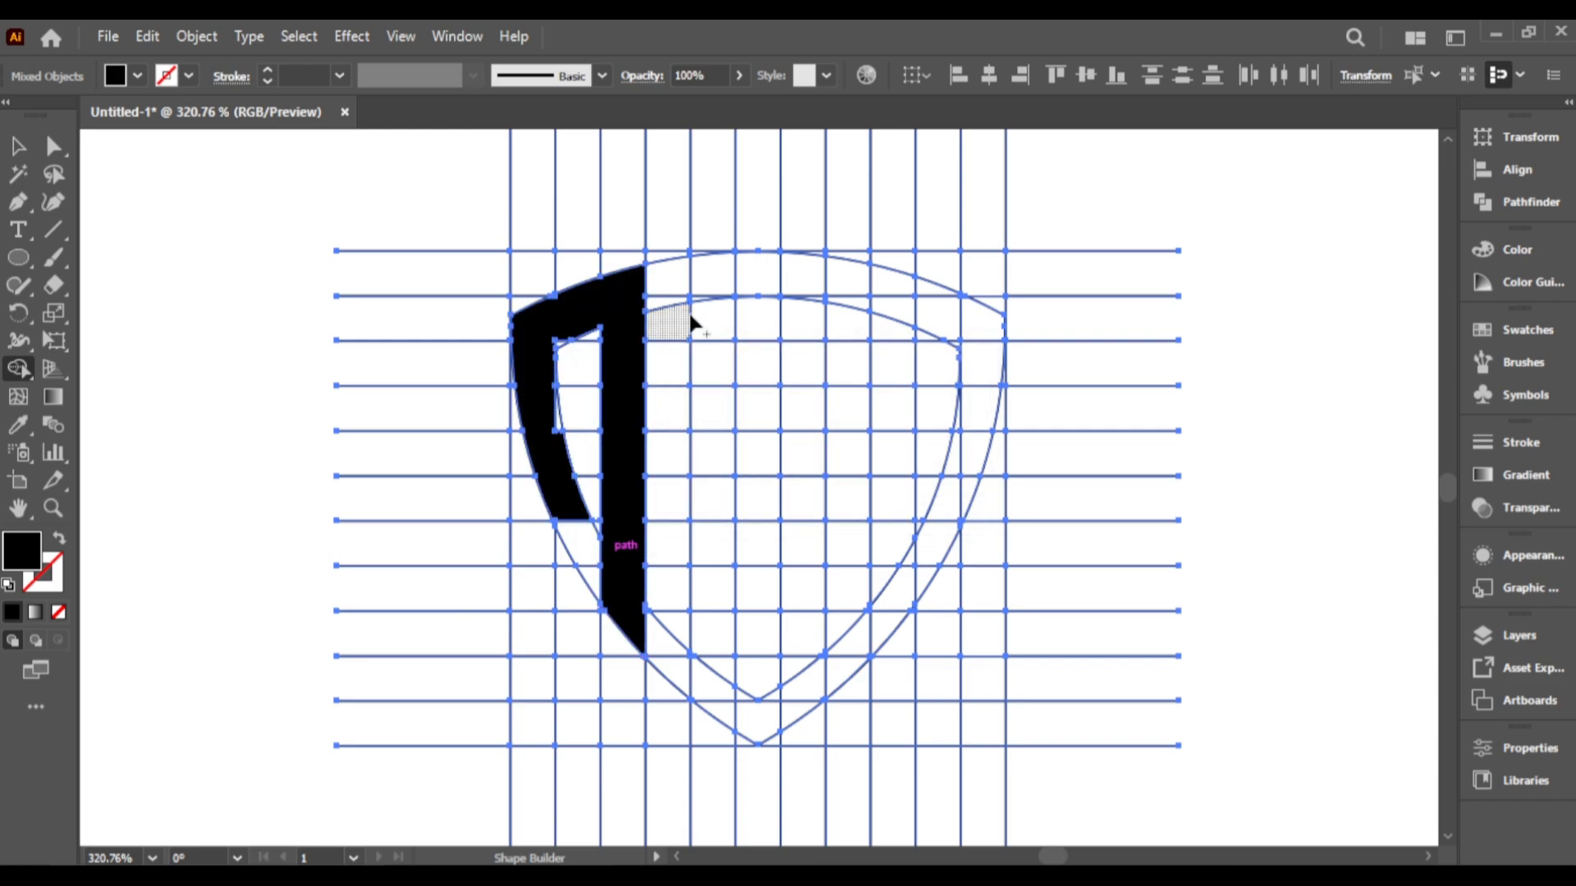
# Build the middle letter A from two full-height stems, a top bar and a crossbar, and add the left letter's crossbar.
pyautogui.moveTo(700, 264); pyautogui.dragTo(716, 701)
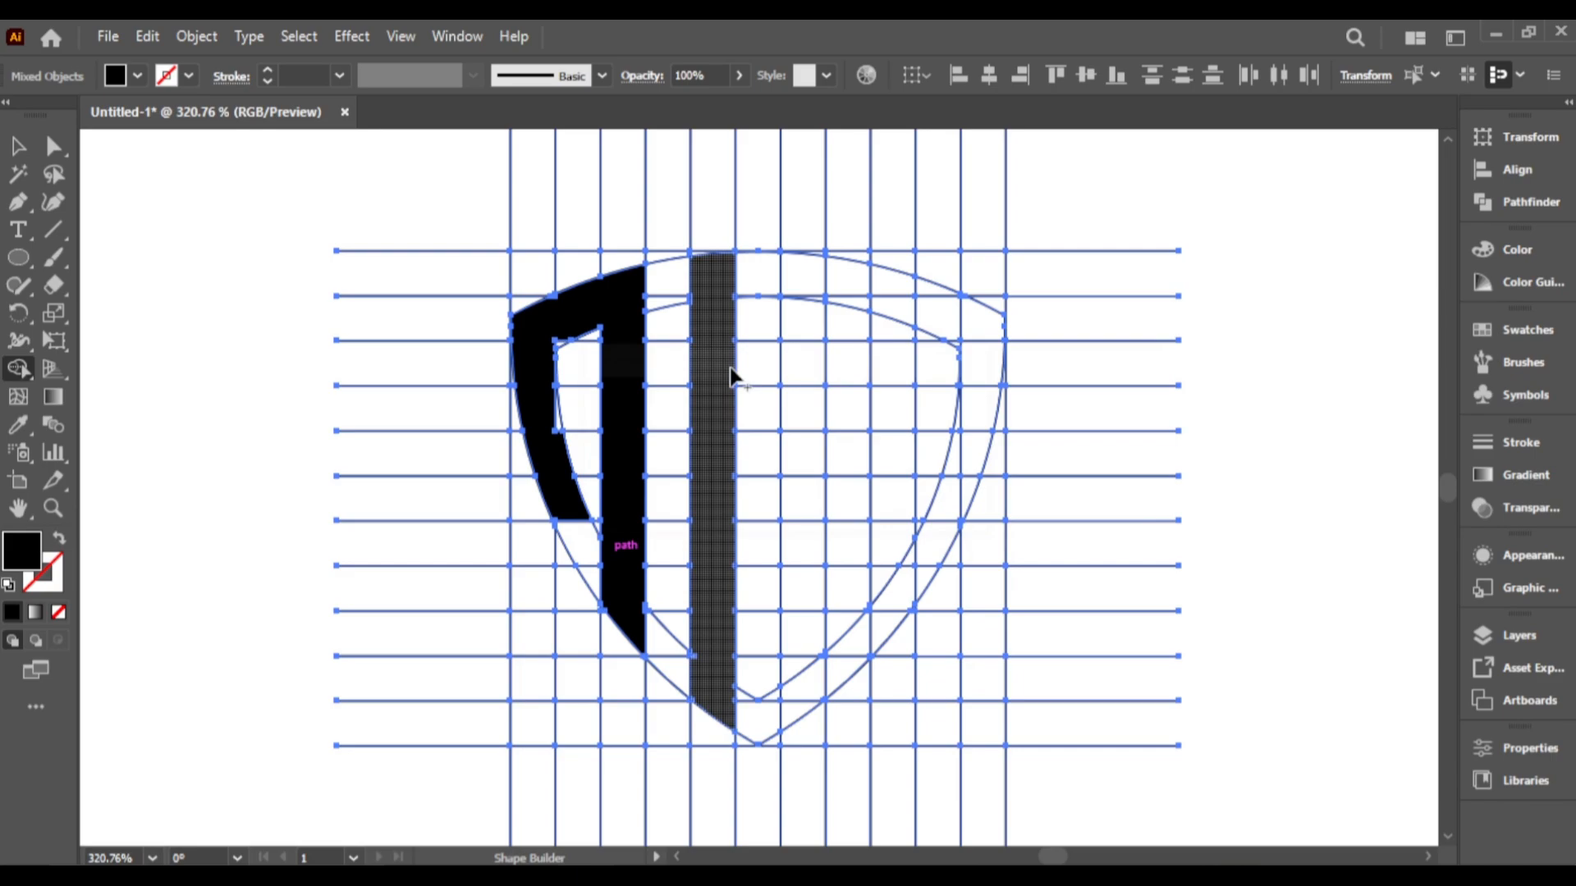
pyautogui.moveTo(780, 283)
pyautogui.mouseDown()
pyautogui.moveTo(808, 367)
pyautogui.moveTo(801, 709)
pyautogui.mouseUp()
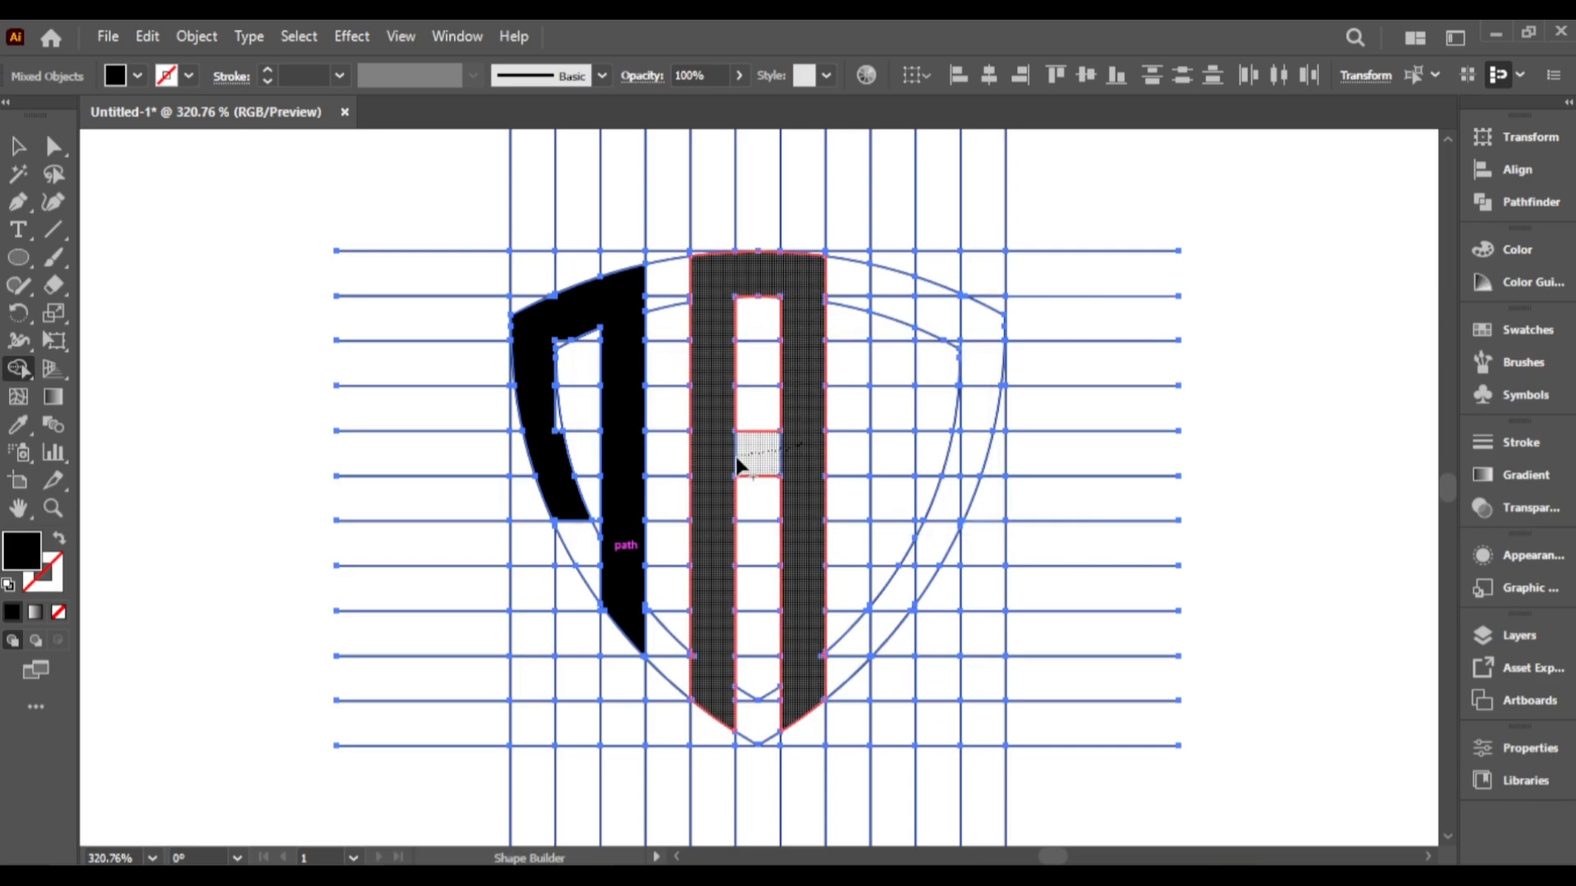
pyautogui.moveTo(737, 466); pyautogui.dragTo(738, 466)
pyautogui.moveTo(619, 460); pyautogui.dragTo(576, 453)
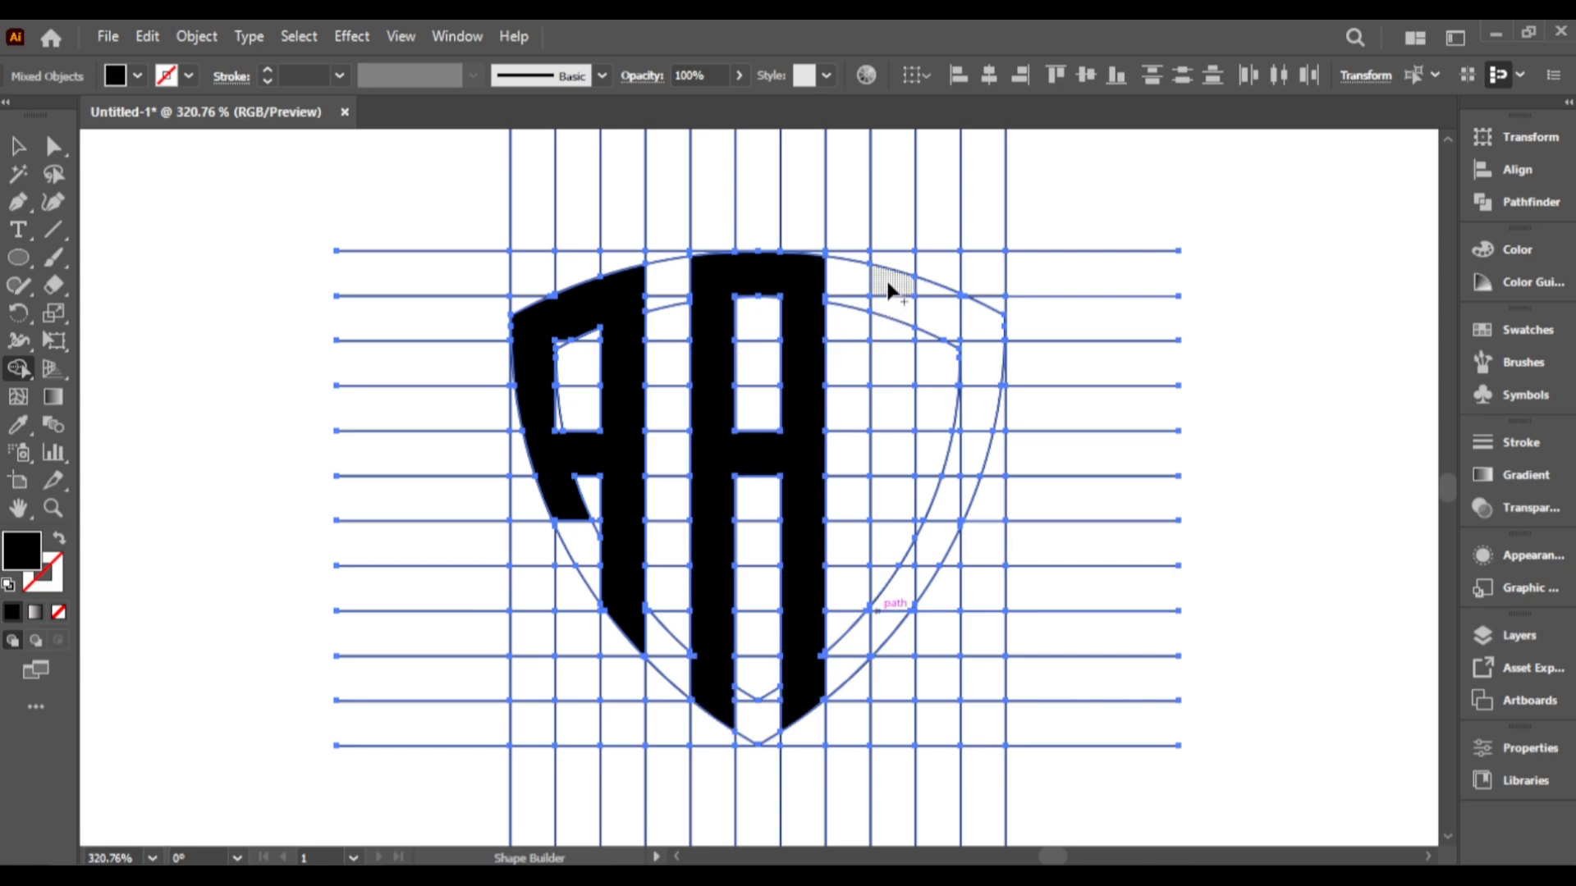
# Build the right letter A with the Shape Builder, merging its stem, top bar, curved outer leg and crossbar.
pyautogui.moveTo(891, 288)
pyautogui.mouseDown()
pyautogui.moveTo(879, 617)
pyautogui.moveTo(894, 617)
pyautogui.mouseUp()
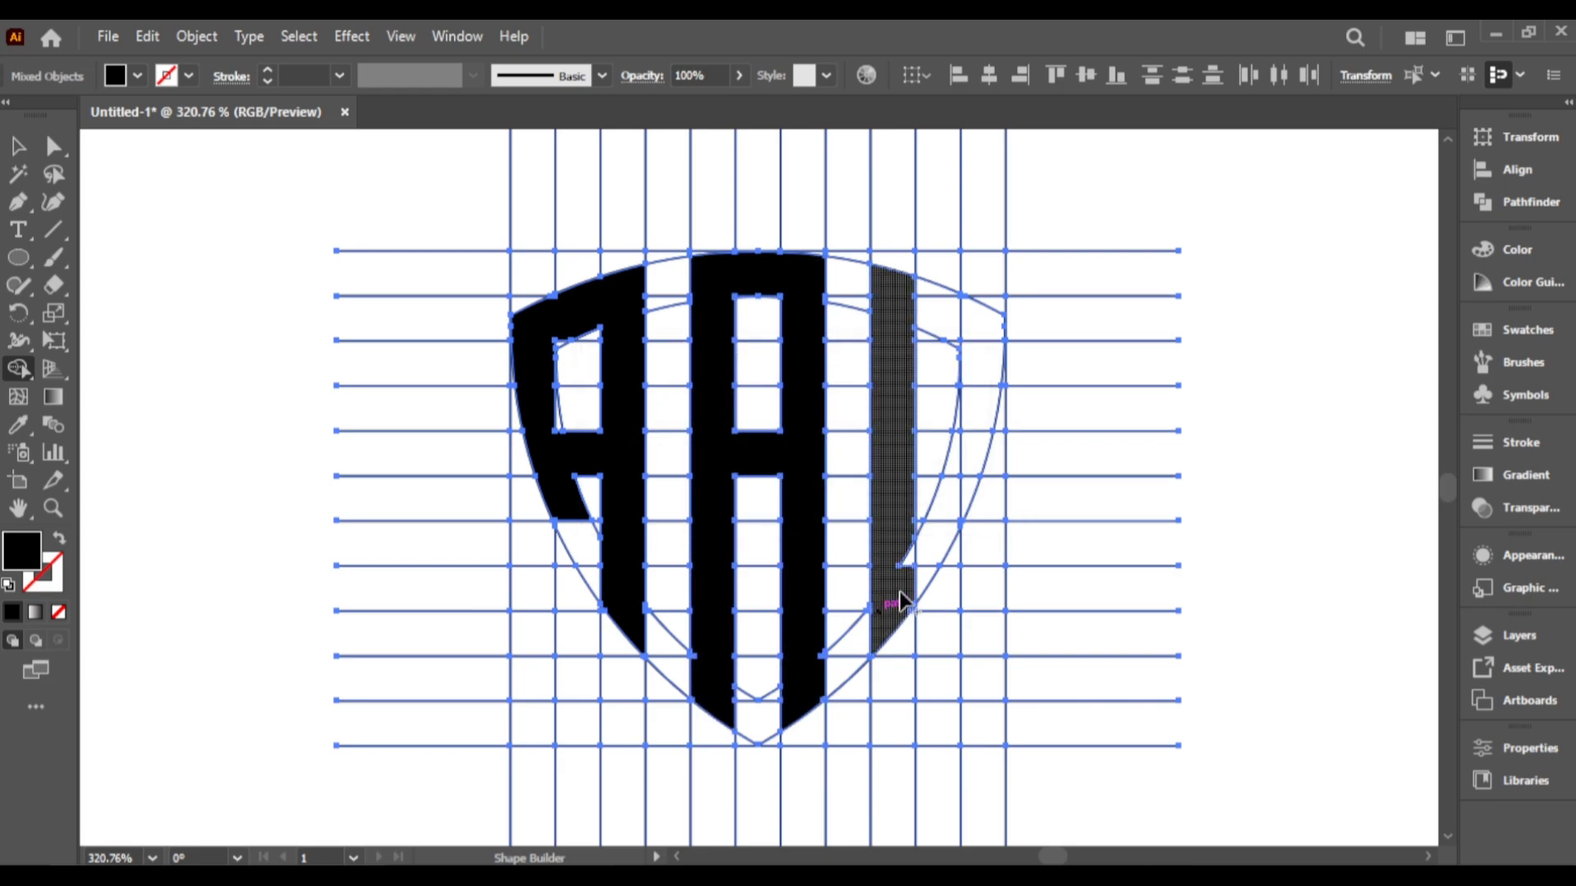
pyautogui.click(899, 592)
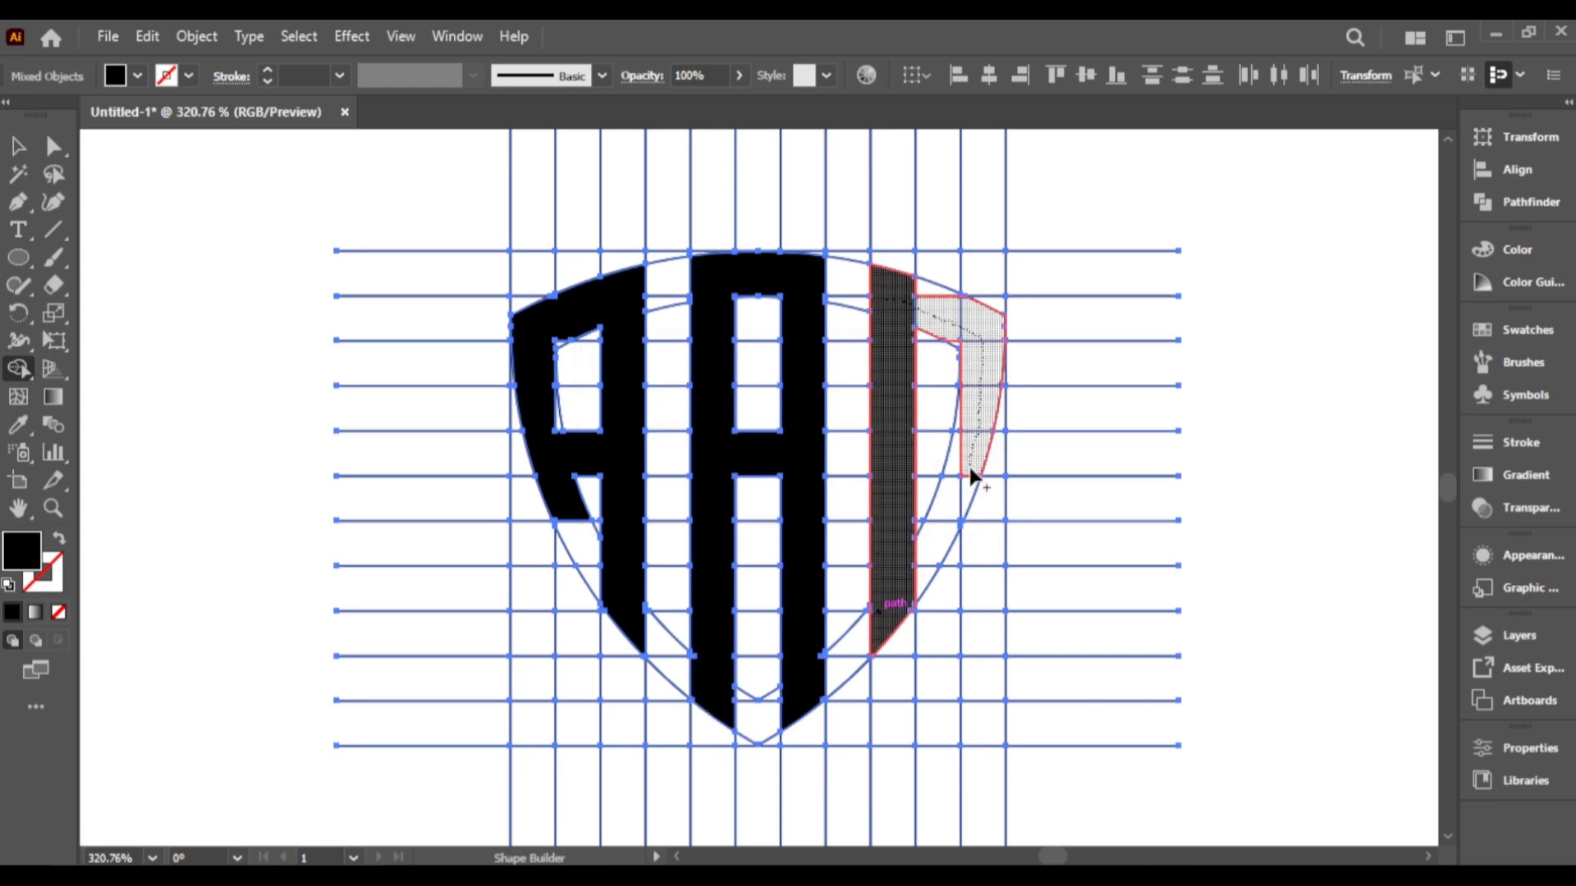
pyautogui.moveTo(956, 498)
pyautogui.mouseDown()
pyautogui.moveTo(953, 310)
pyautogui.moveTo(930, 293)
pyautogui.moveTo(969, 353)
pyautogui.mouseUp()
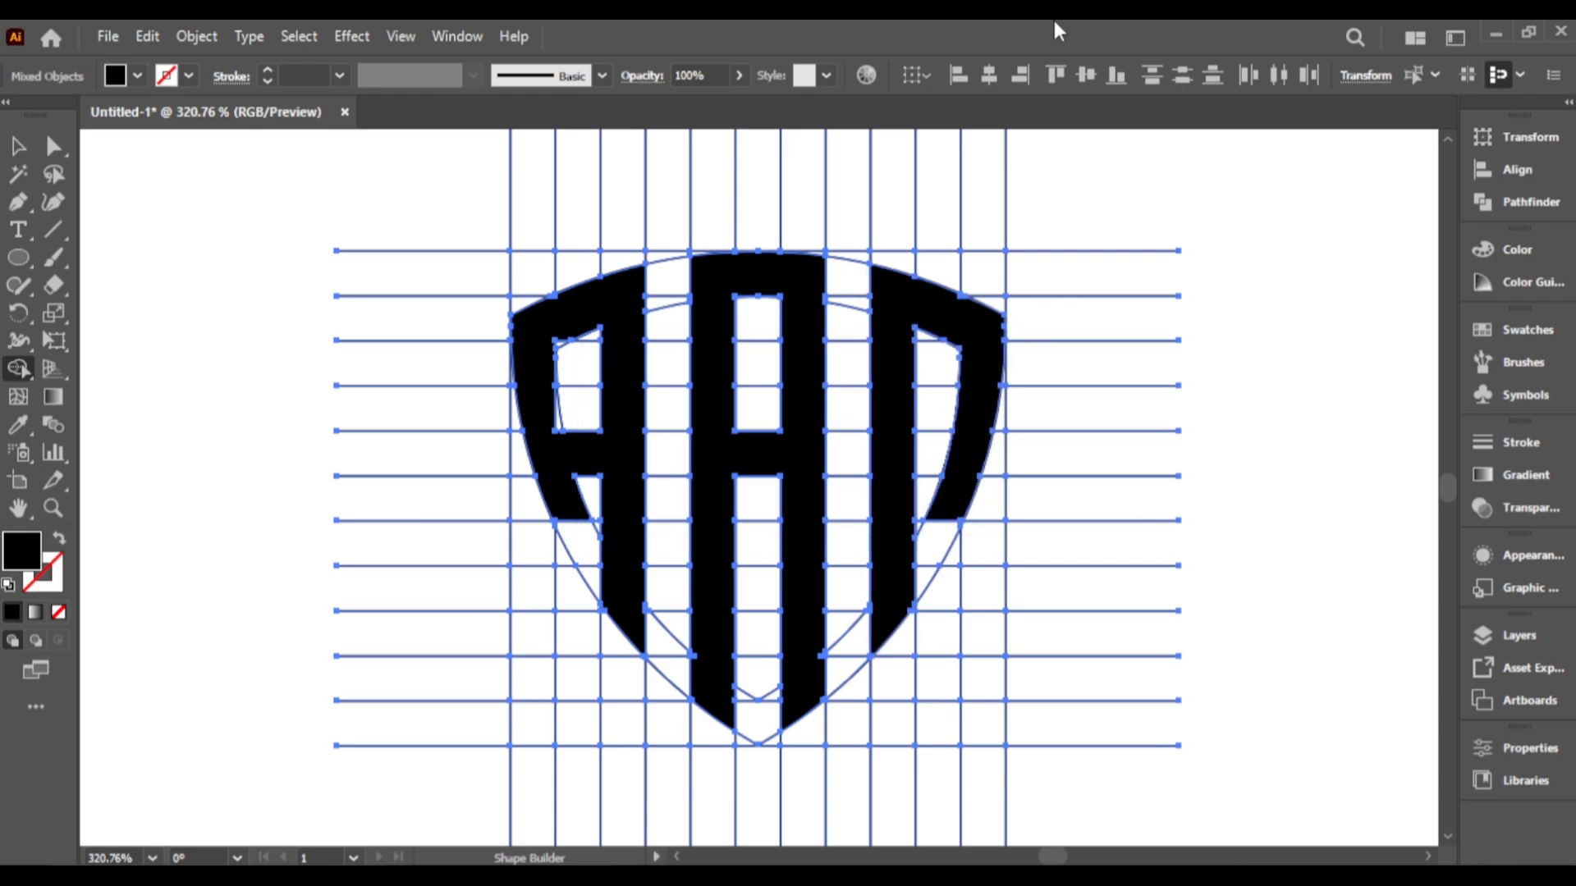
pyautogui.moveTo(936, 466); pyautogui.dragTo(983, 452)
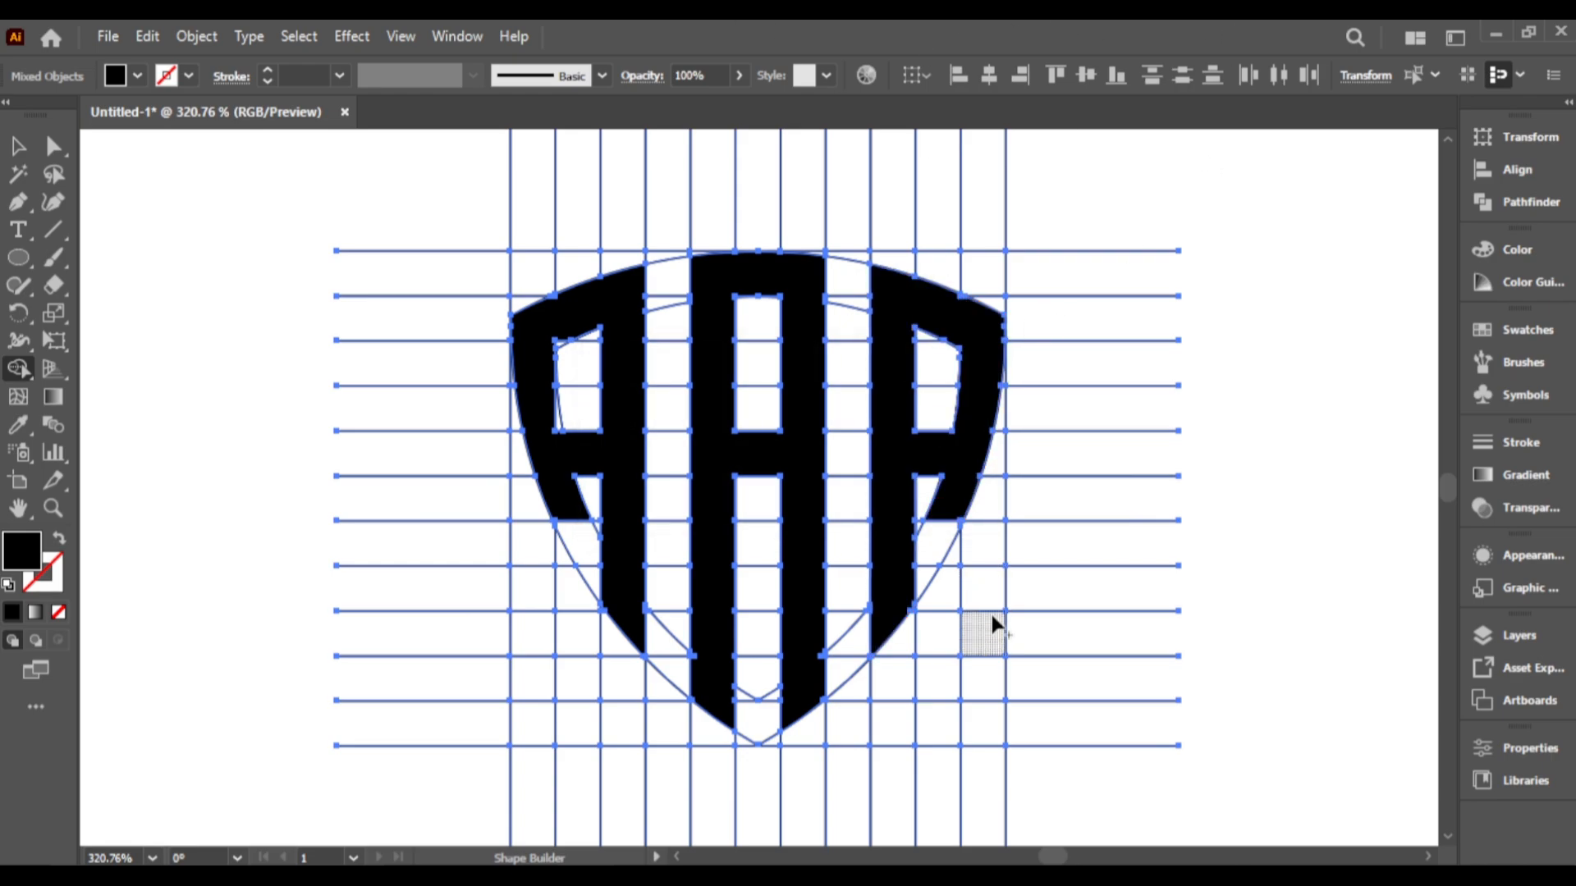
# Merge the leftover sliver beside the left letter's upper counter into the letter with the Shape Builder.
pyautogui.press('z')
pyautogui.moveTo(843, 574); pyautogui.dragTo(972, 552)
pyautogui.press('space')
pyautogui.moveTo(737, 431); pyautogui.dragTo(776, 468)
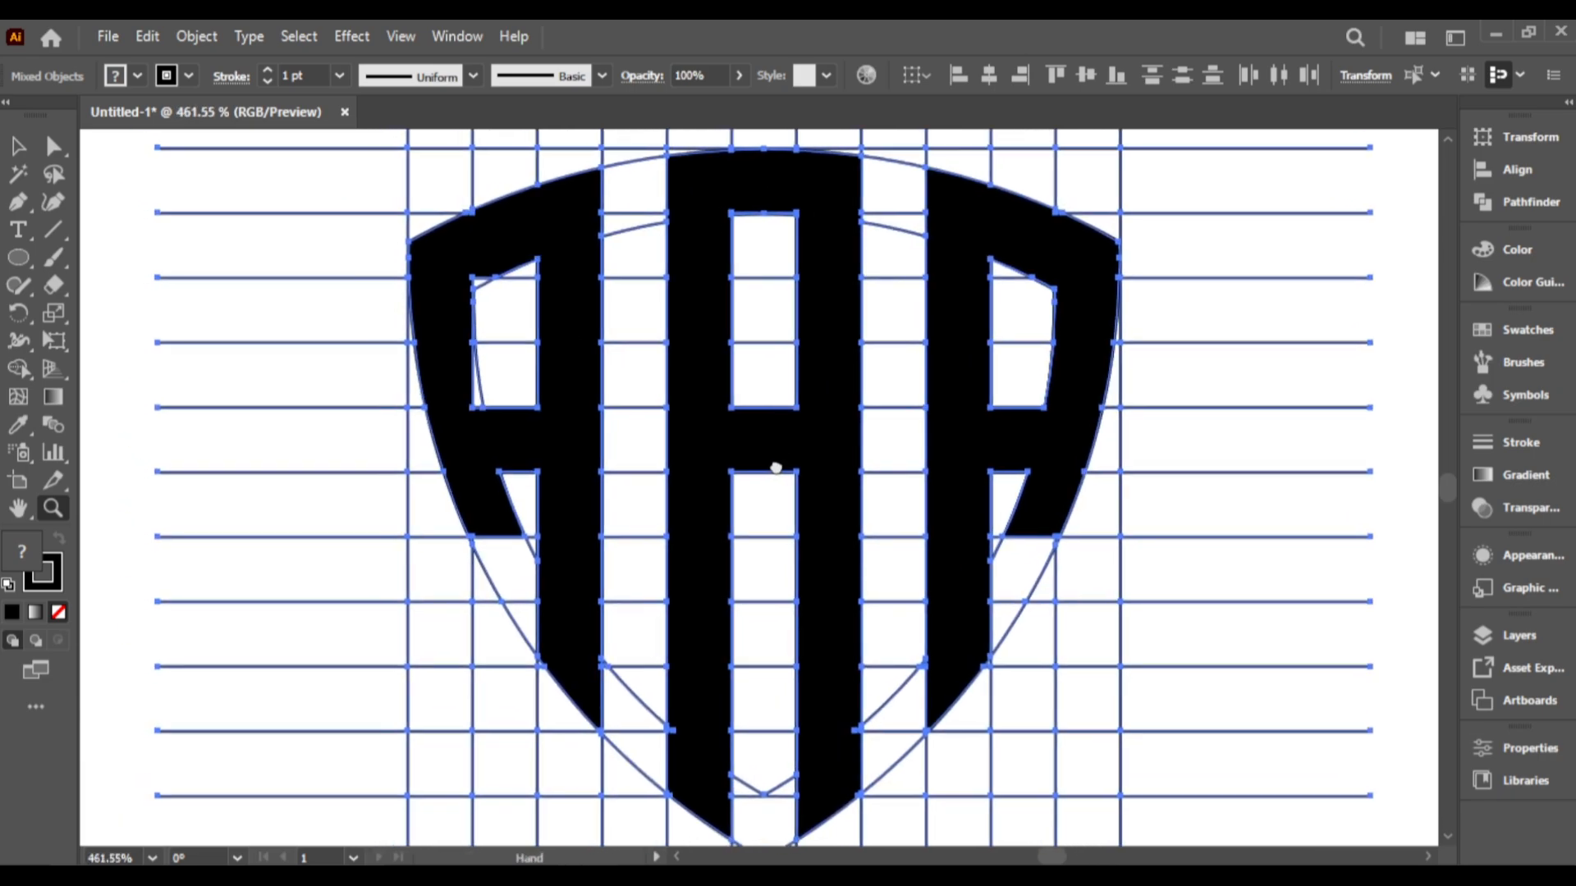
pyautogui.click(18, 369)
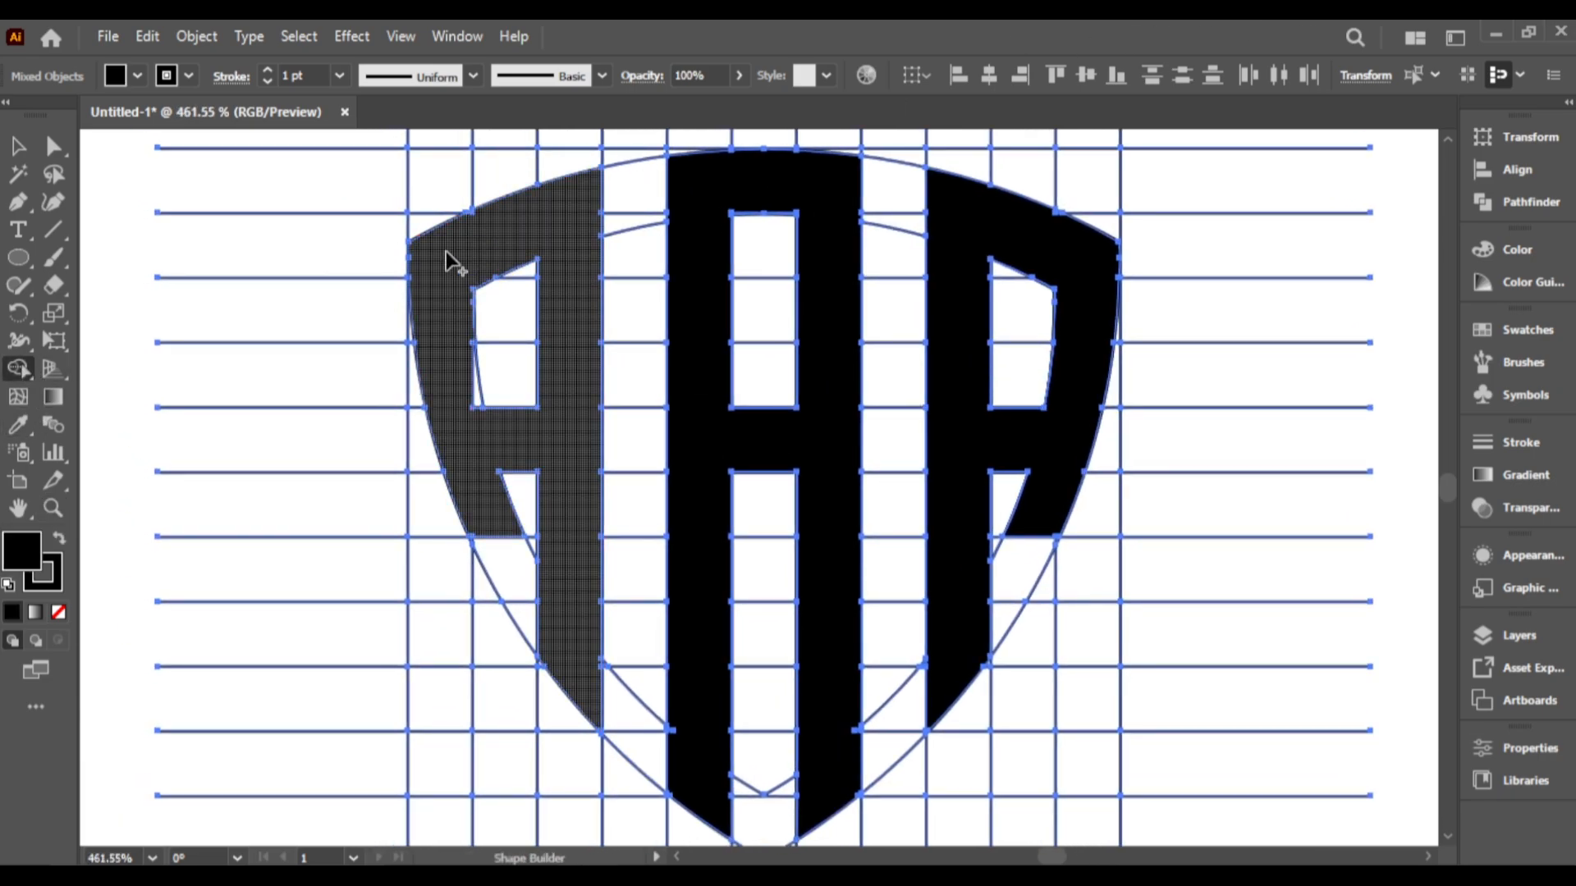
# Check the right letter and the lower ends of the stems, merging leftover slivers into the letters.
pyautogui.press('z')
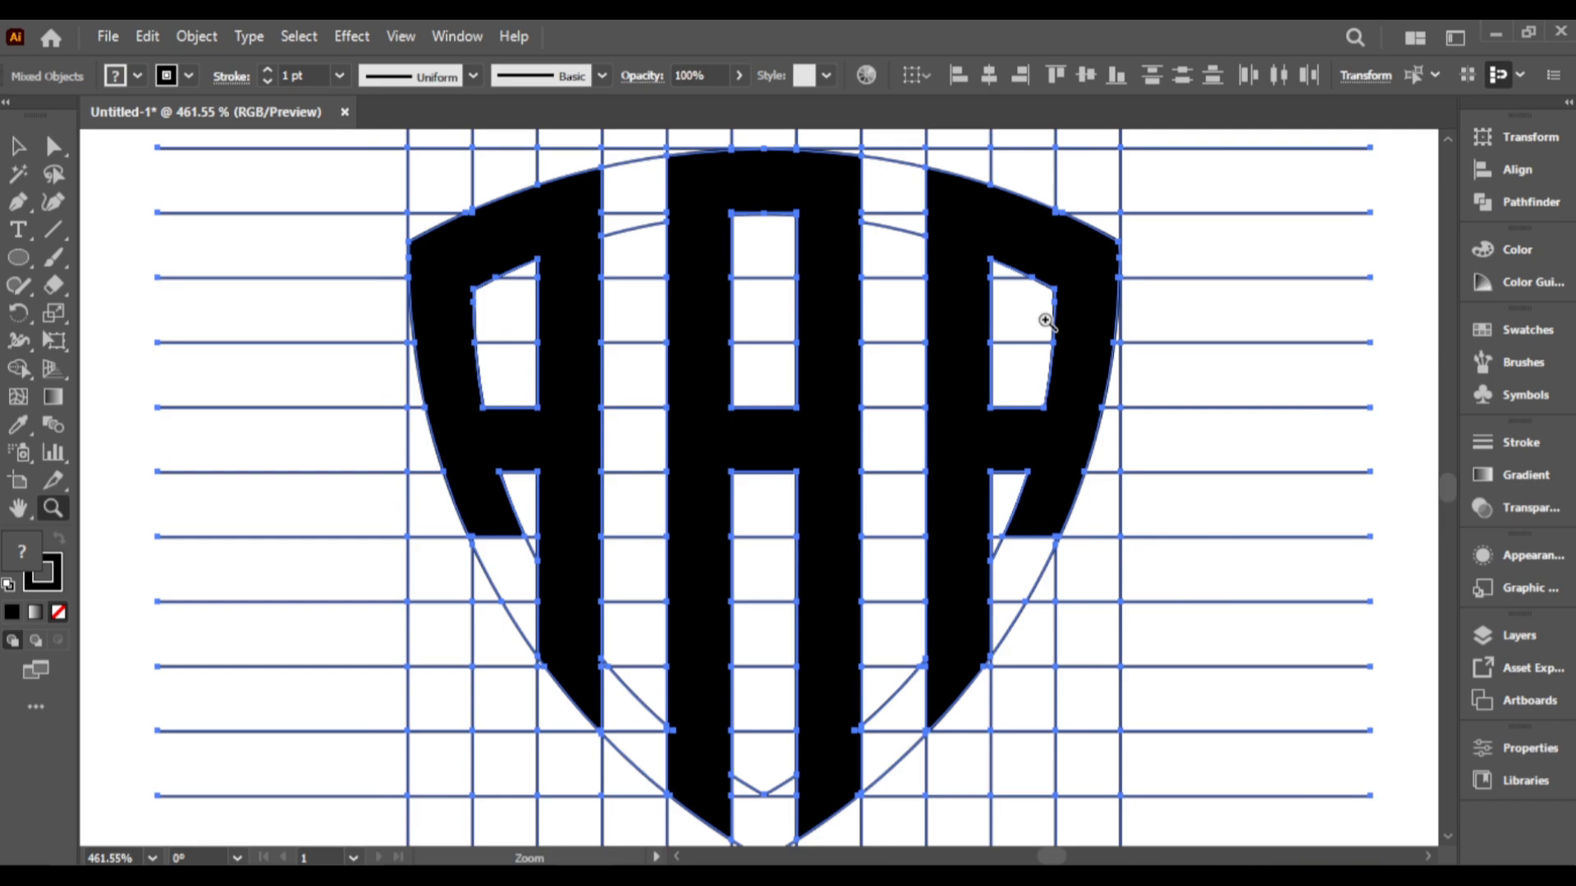
pyautogui.moveTo(1048, 320); pyautogui.dragTo(1120, 246)
pyautogui.press('space')
pyautogui.moveTo(1120, 246)
pyautogui.mouseDown()
pyautogui.moveTo(1042, 355)
pyautogui.moveTo(1097, 429)
pyautogui.mouseUp()
pyautogui.press('v')
pyautogui.click(18, 368)
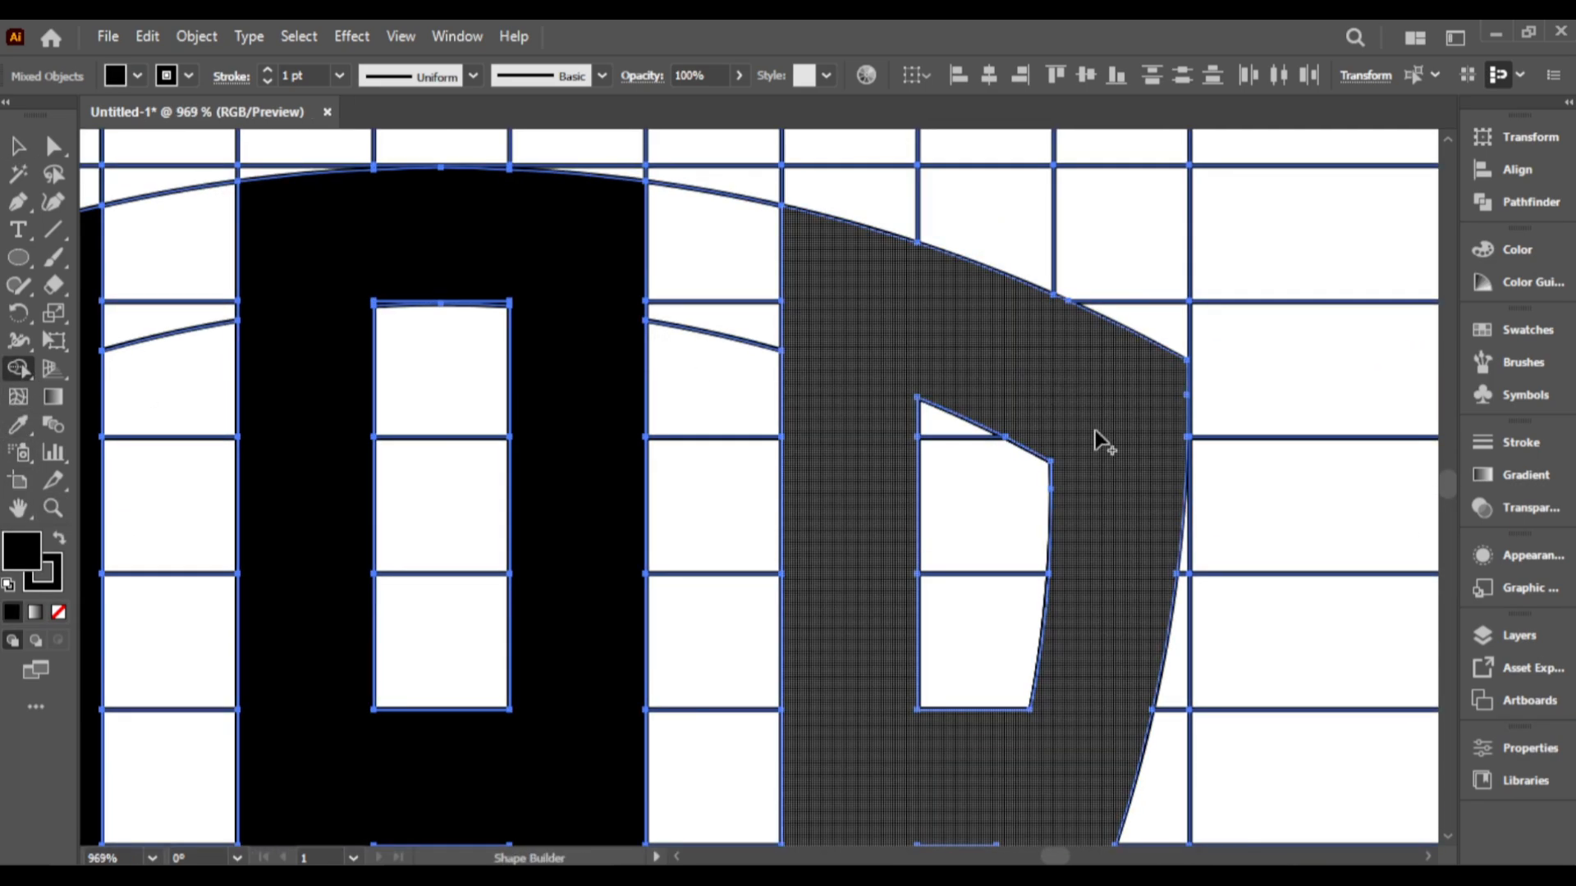
pyautogui.scroll(-4, 1099, 459)
pyautogui.scroll(-5, 950, 447)
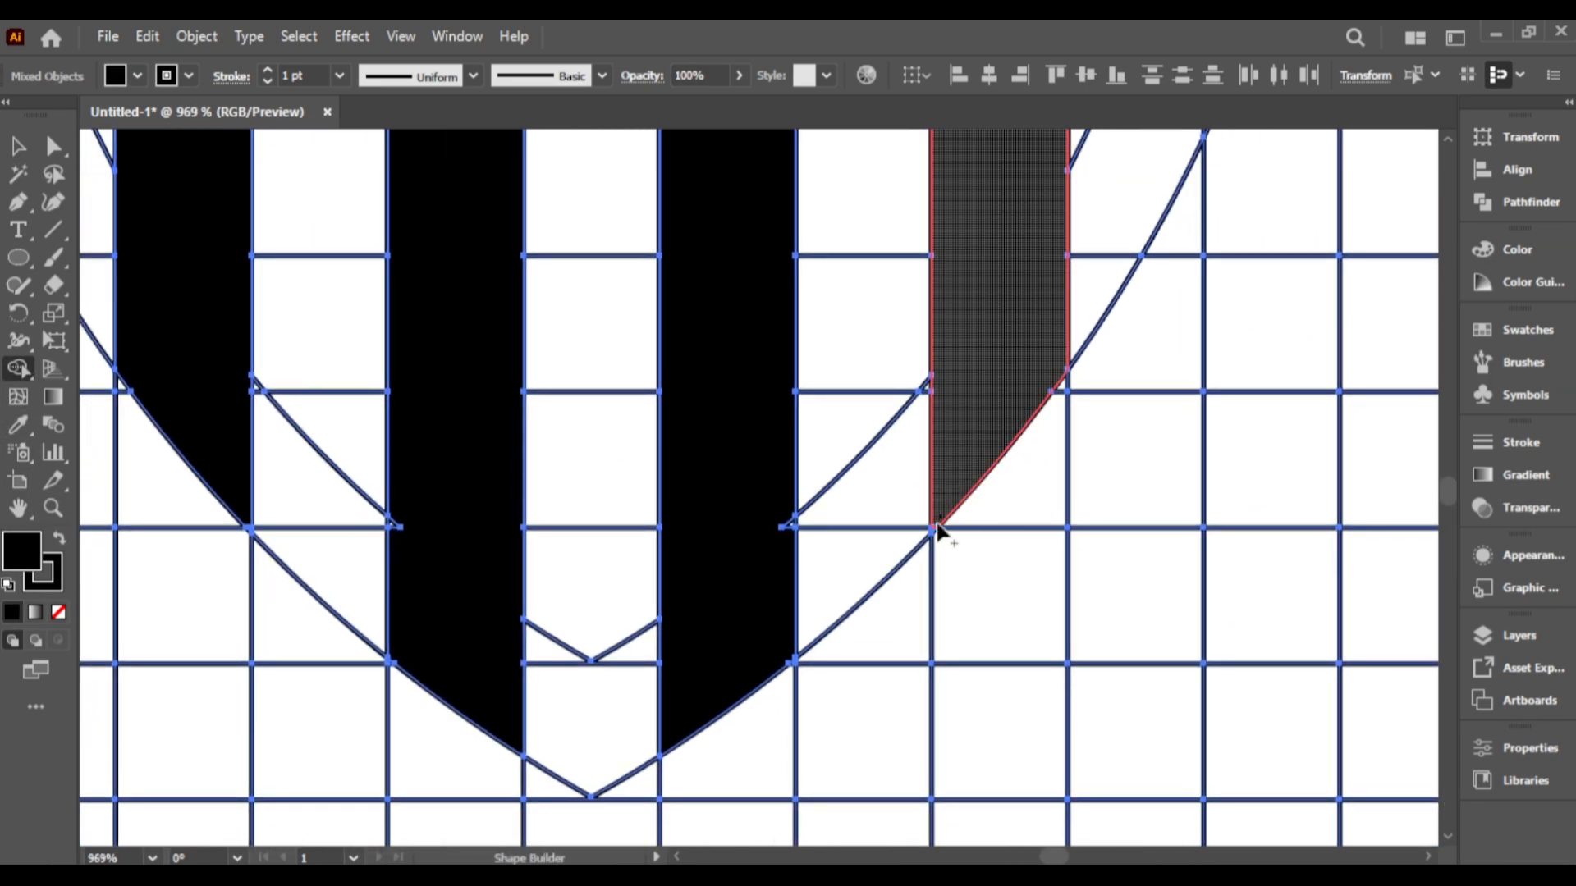
pyautogui.press('space')
pyautogui.moveTo(410, 541); pyautogui.dragTo(816, 551)
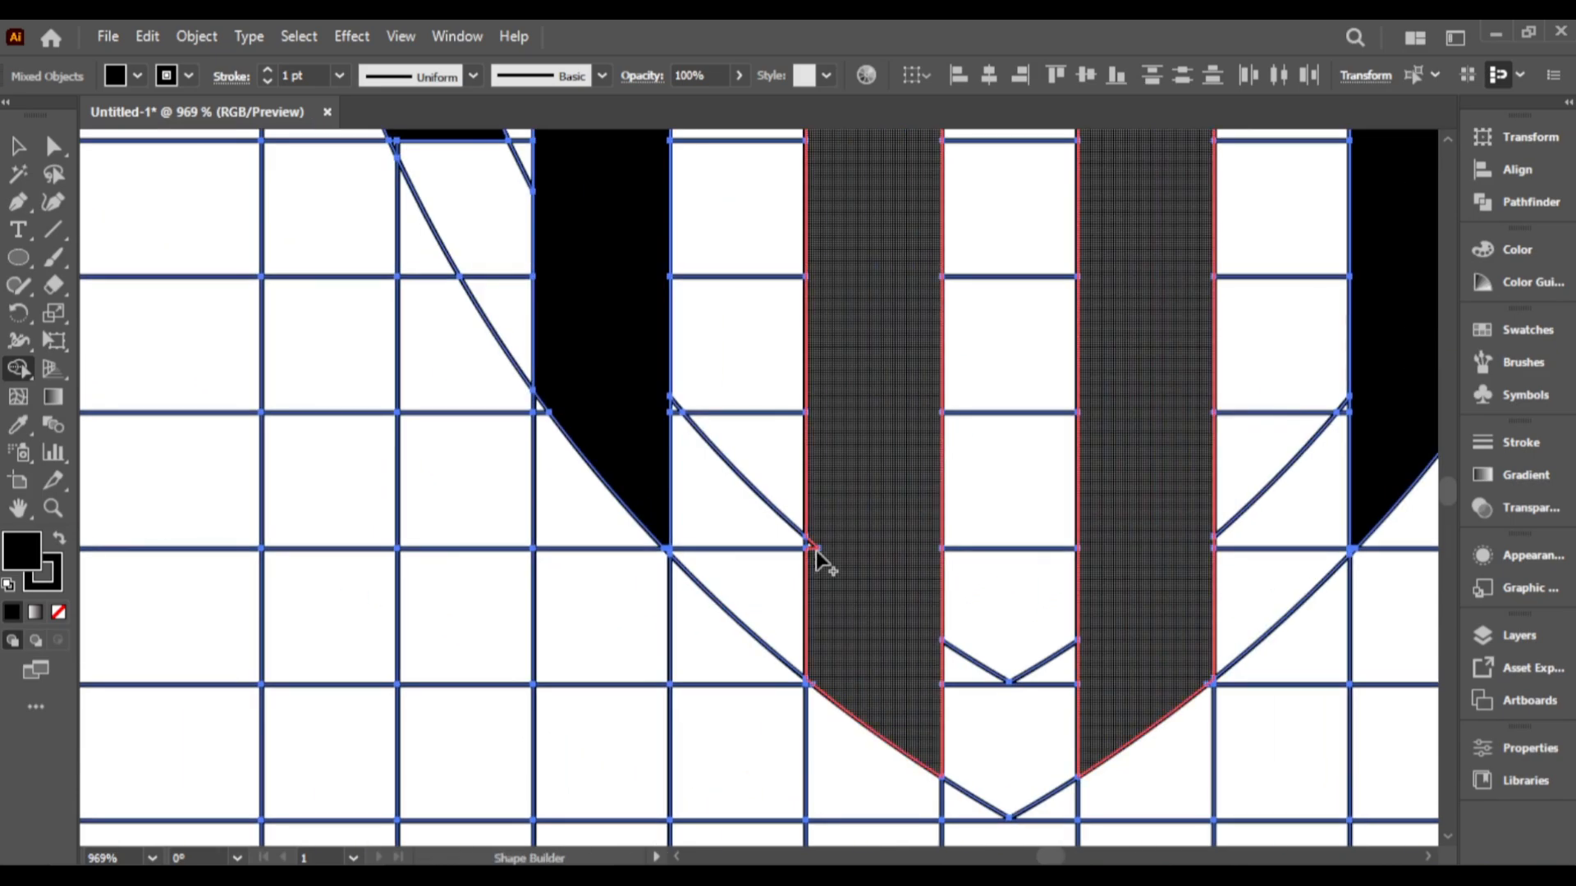
pyautogui.press('space')
pyautogui.moveTo(630, 164); pyautogui.dragTo(676, 696)
pyautogui.moveTo(423, 152); pyautogui.dragTo(595, 592)
pyautogui.press('space')
pyautogui.moveTo(790, 636); pyautogui.dragTo(689, 447)
pyautogui.moveTo(1240, 663); pyautogui.dragTo(533, 593)
# Delete the remaining grid lines and shield outlines around the three letters.
pyautogui.press('z')
pyautogui.press('space')
pyautogui.moveTo(962, 322); pyautogui.dragTo(794, 472)
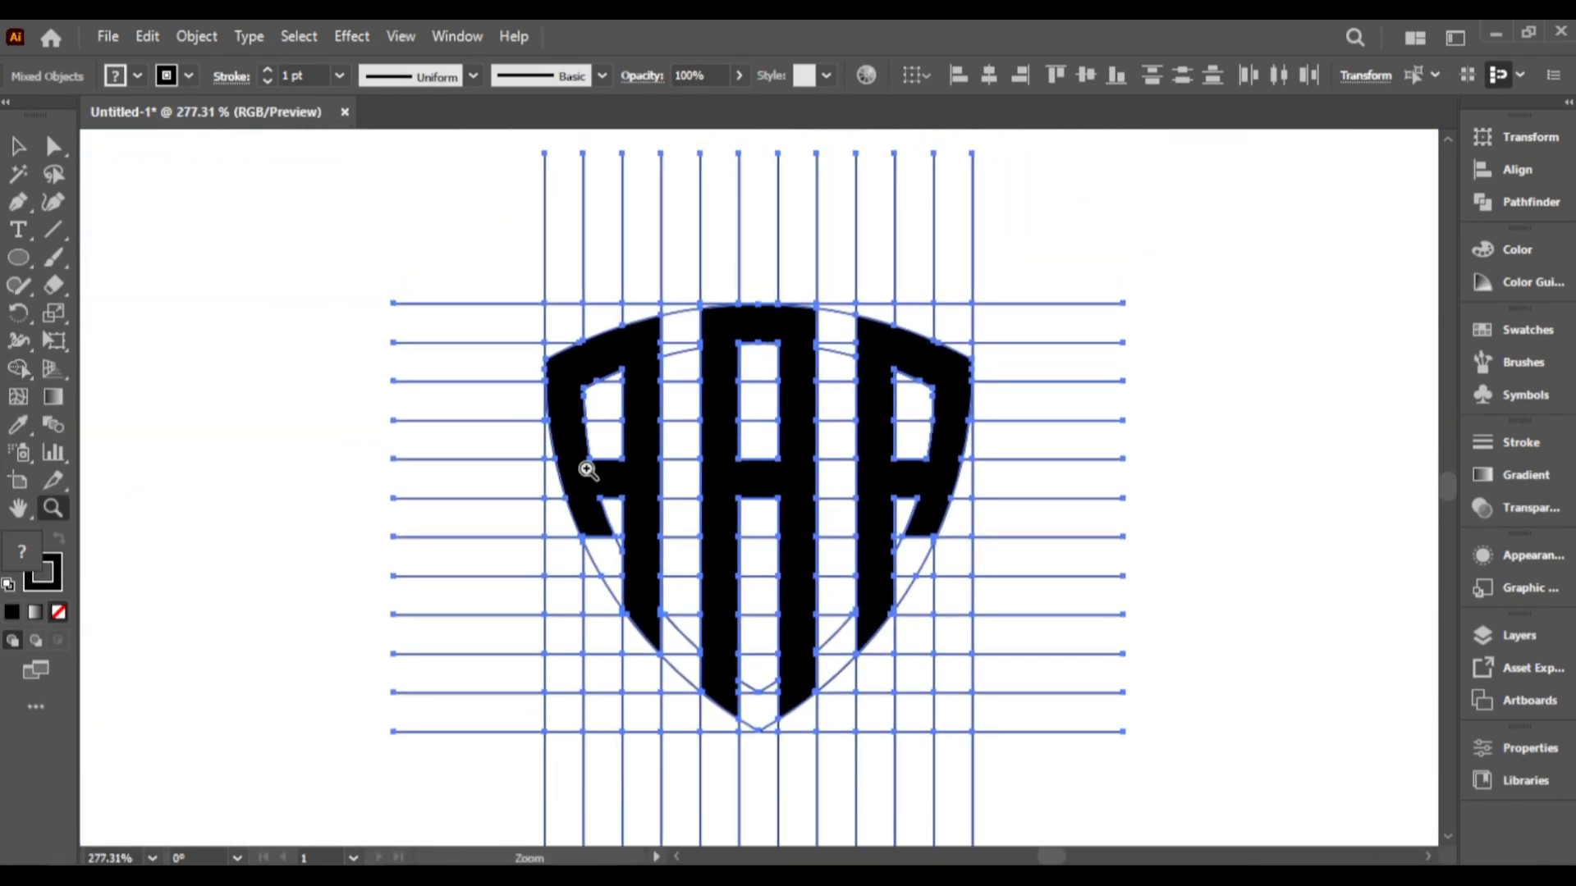
pyautogui.click(18, 148)
pyautogui.click(250, 345)
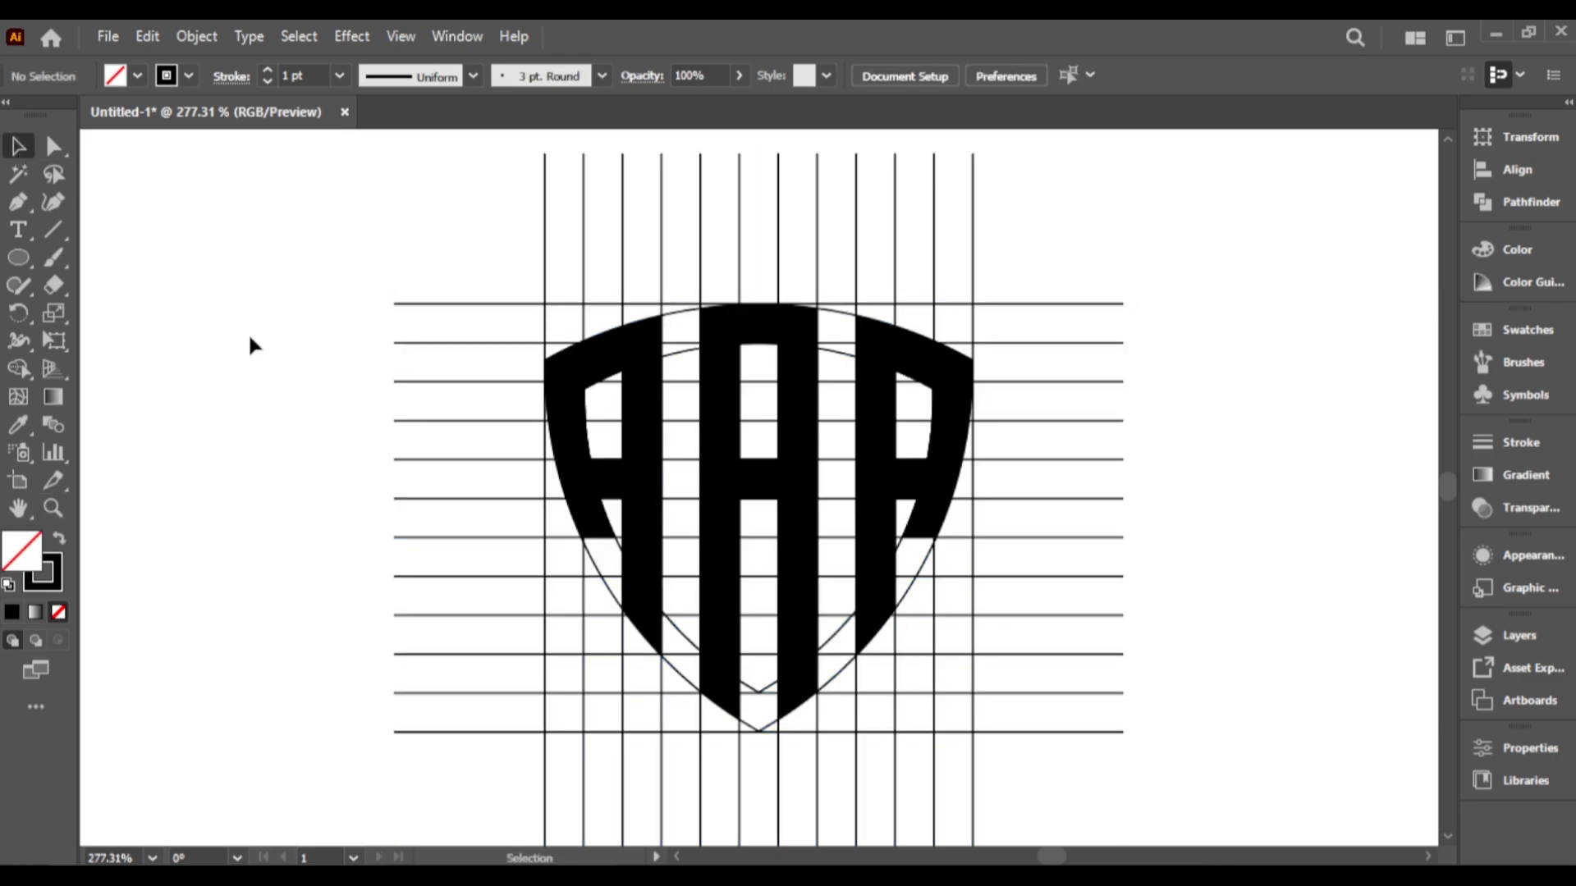
pyautogui.click(545, 213)
pyautogui.press('Delete')
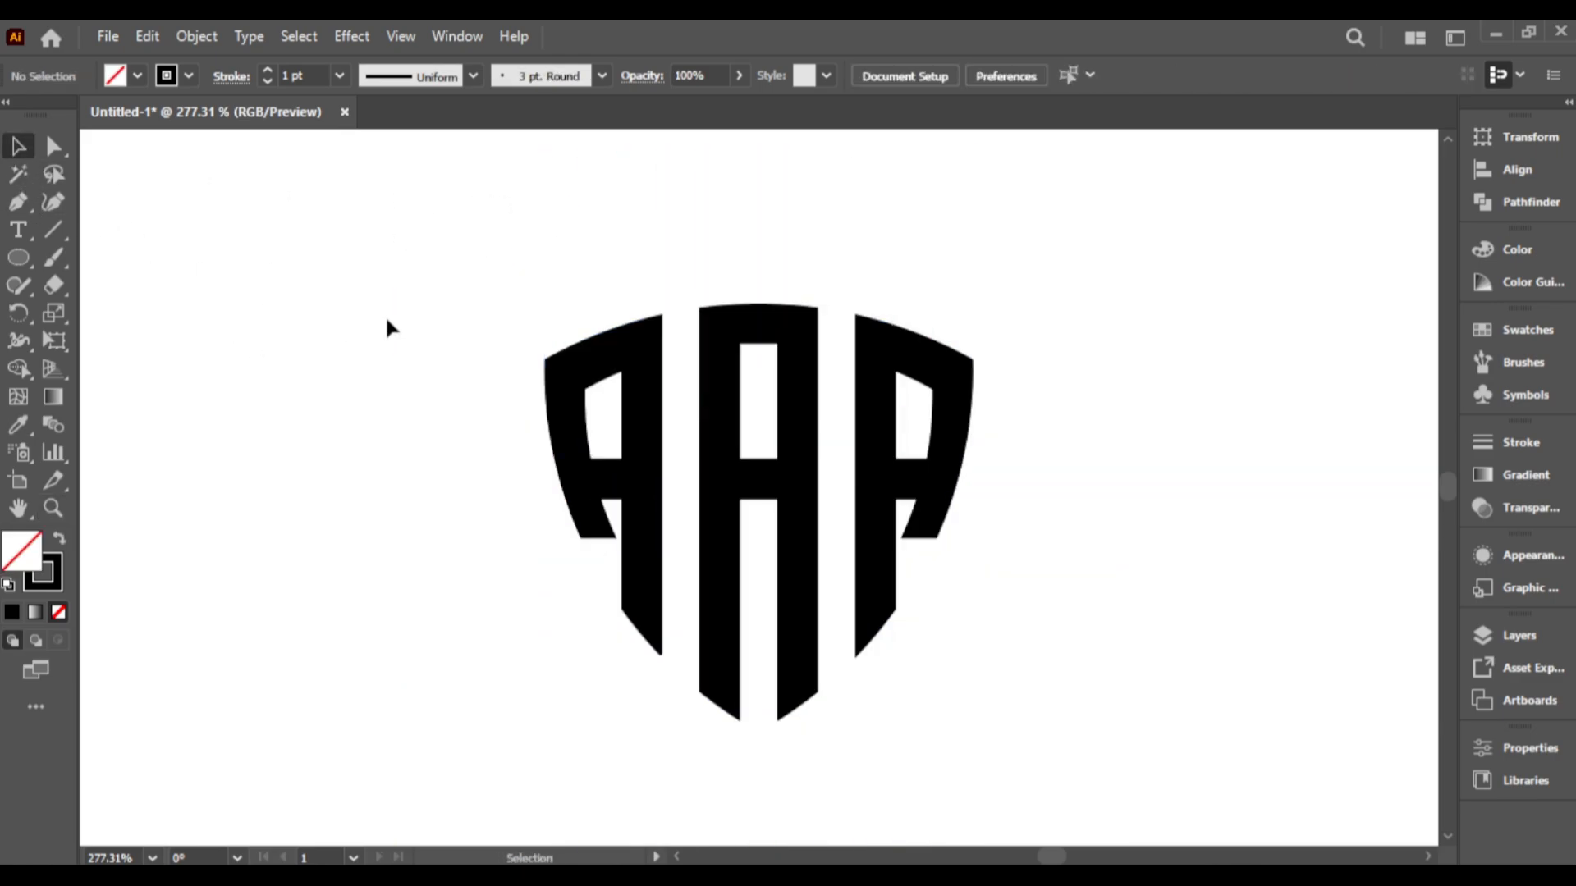
# Expand the fills and strokes of all three letters and unite the result with Pathfinder.
pyautogui.hotkey('ctrl', 'a')
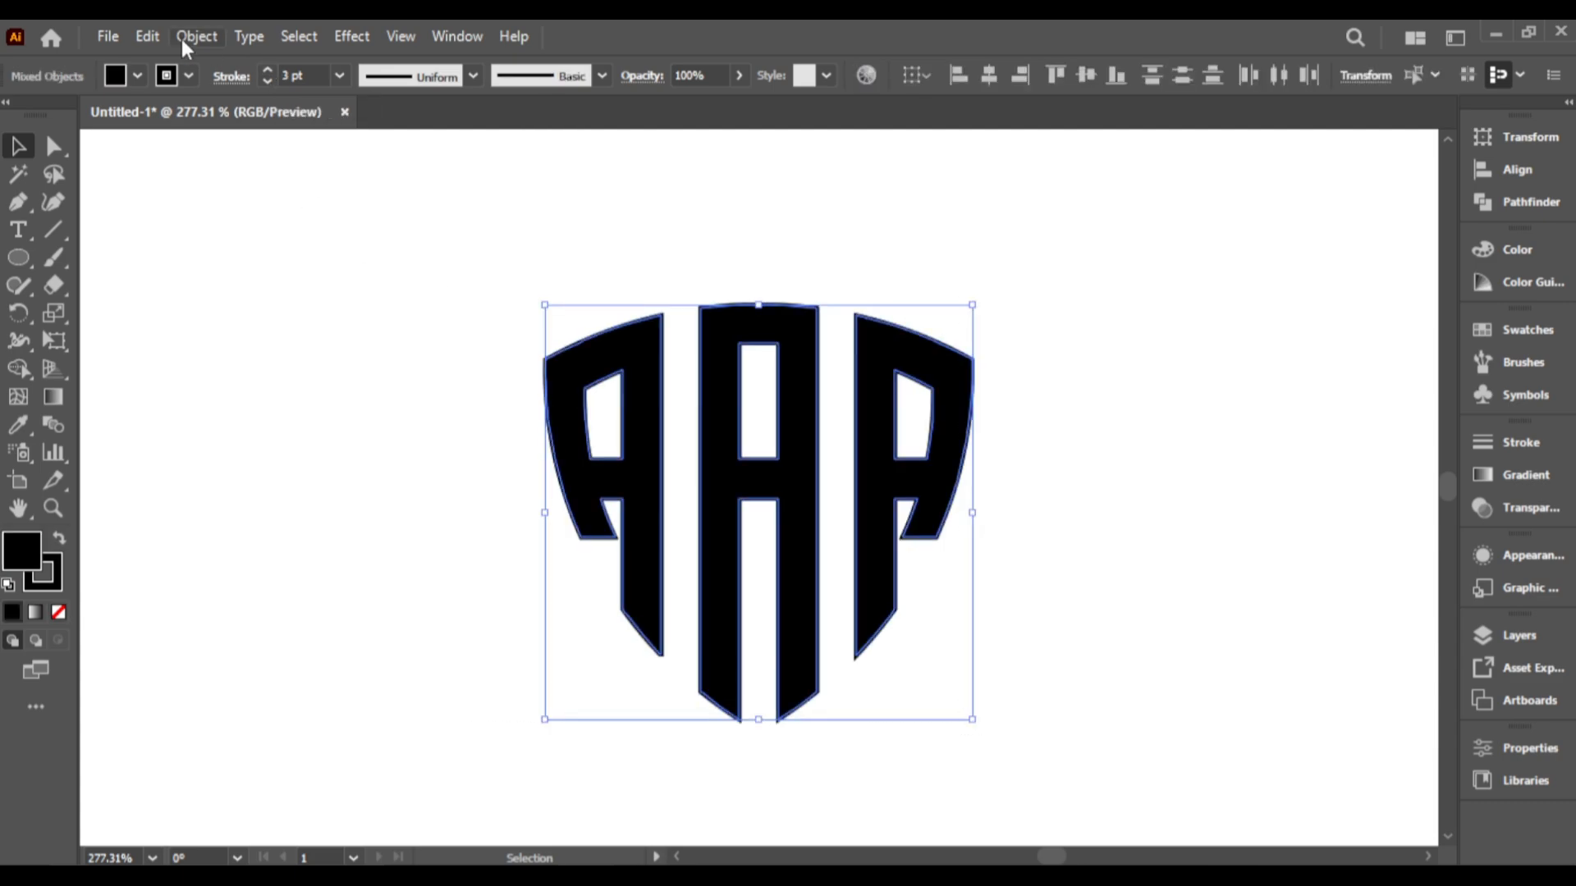
pyautogui.click(184, 37)
pyautogui.click(310, 303)
pyautogui.click(730, 586)
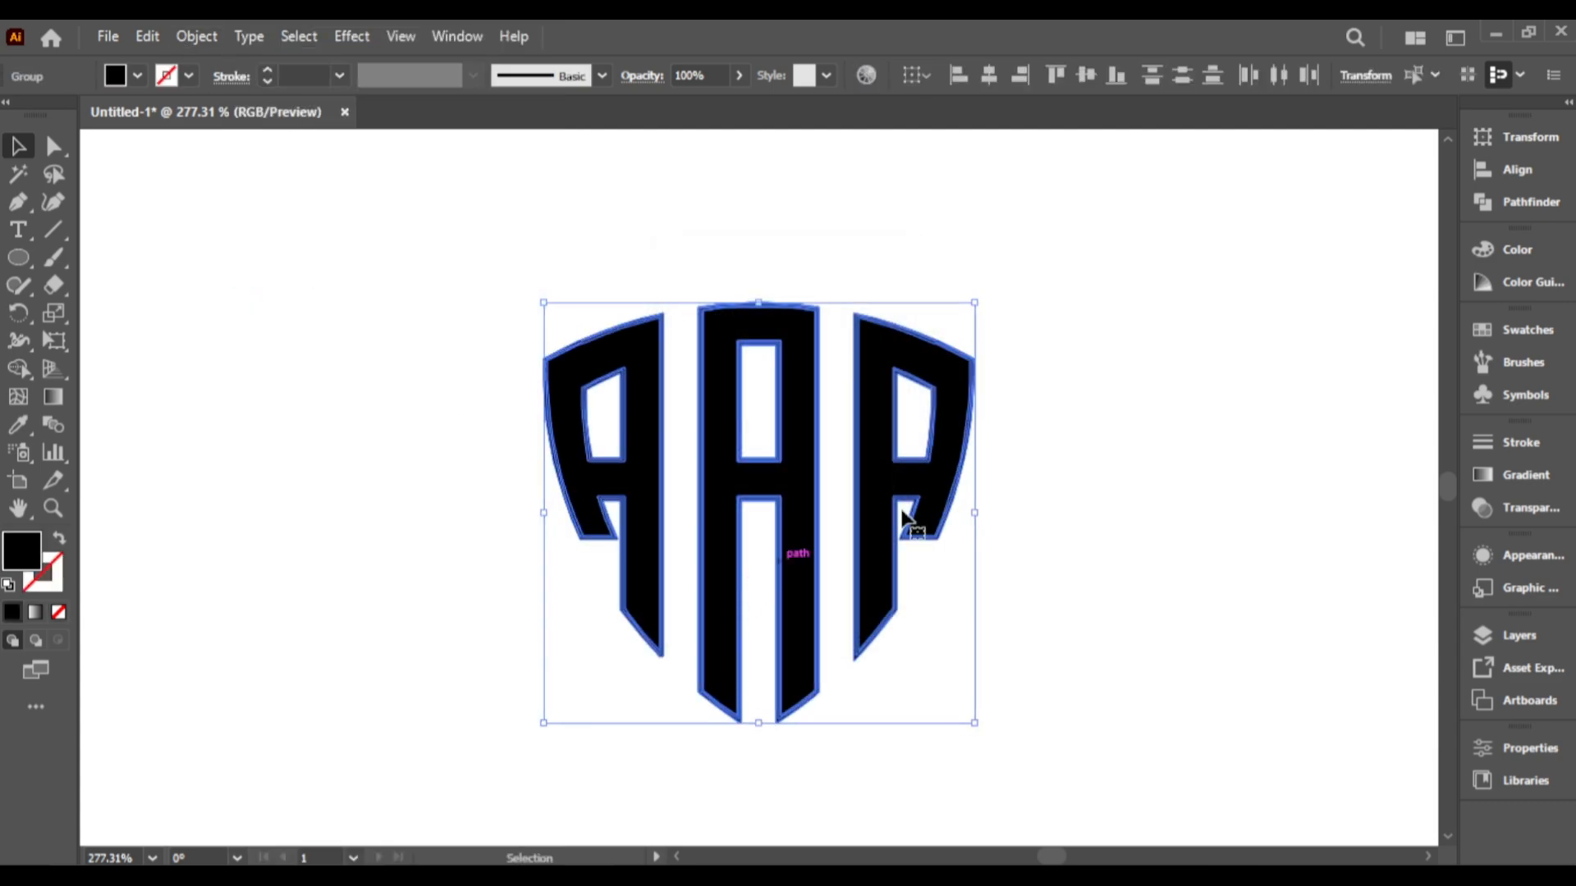
pyautogui.click(1522, 202)
pyautogui.click(1211, 190)
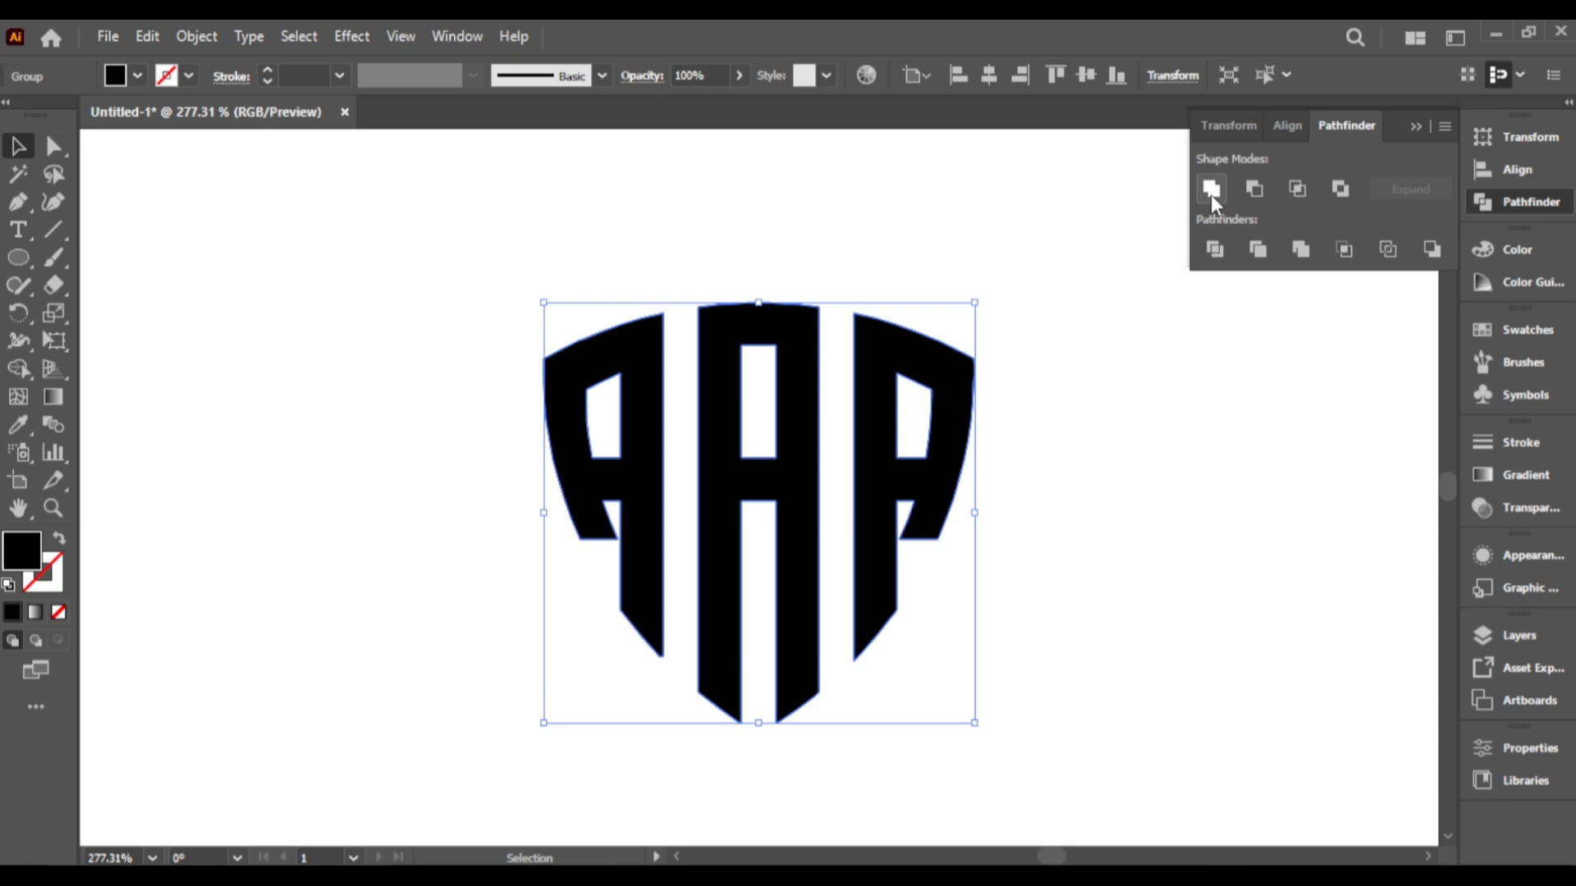
pyautogui.click(1416, 126)
pyautogui.click(1183, 337)
# Scale the shield monogram down and move it toward the artboard's upper-right corner.
pyautogui.scroll(-2, 1067, 369)
pyautogui.scroll(1, 944, 411)
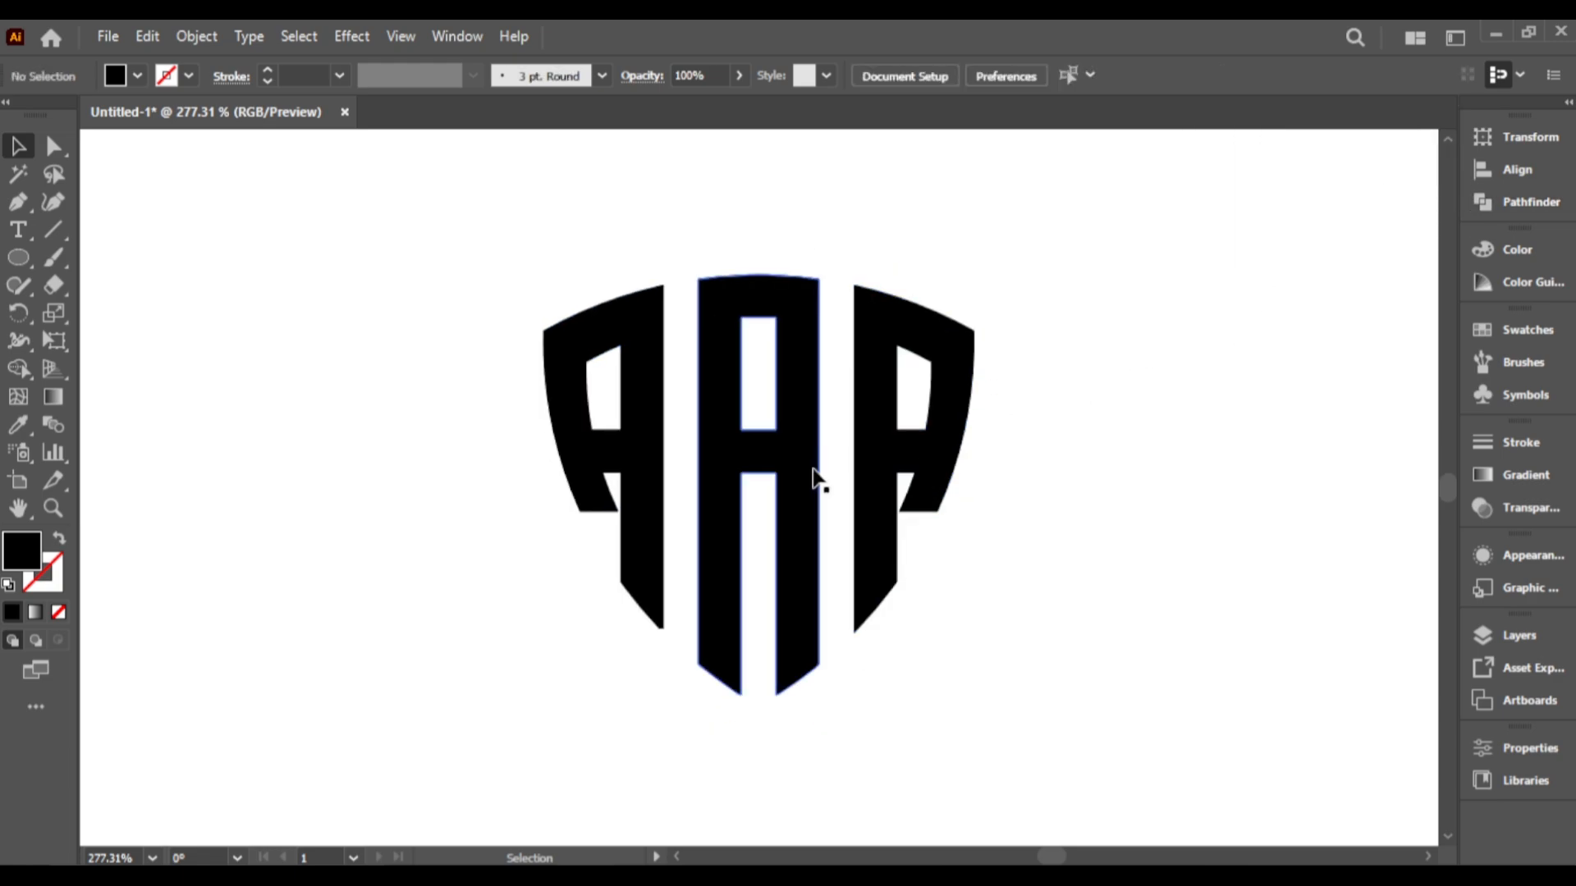
pyautogui.click(813, 478)
pyautogui.moveTo(544, 697); pyautogui.dragTo(878, 446)
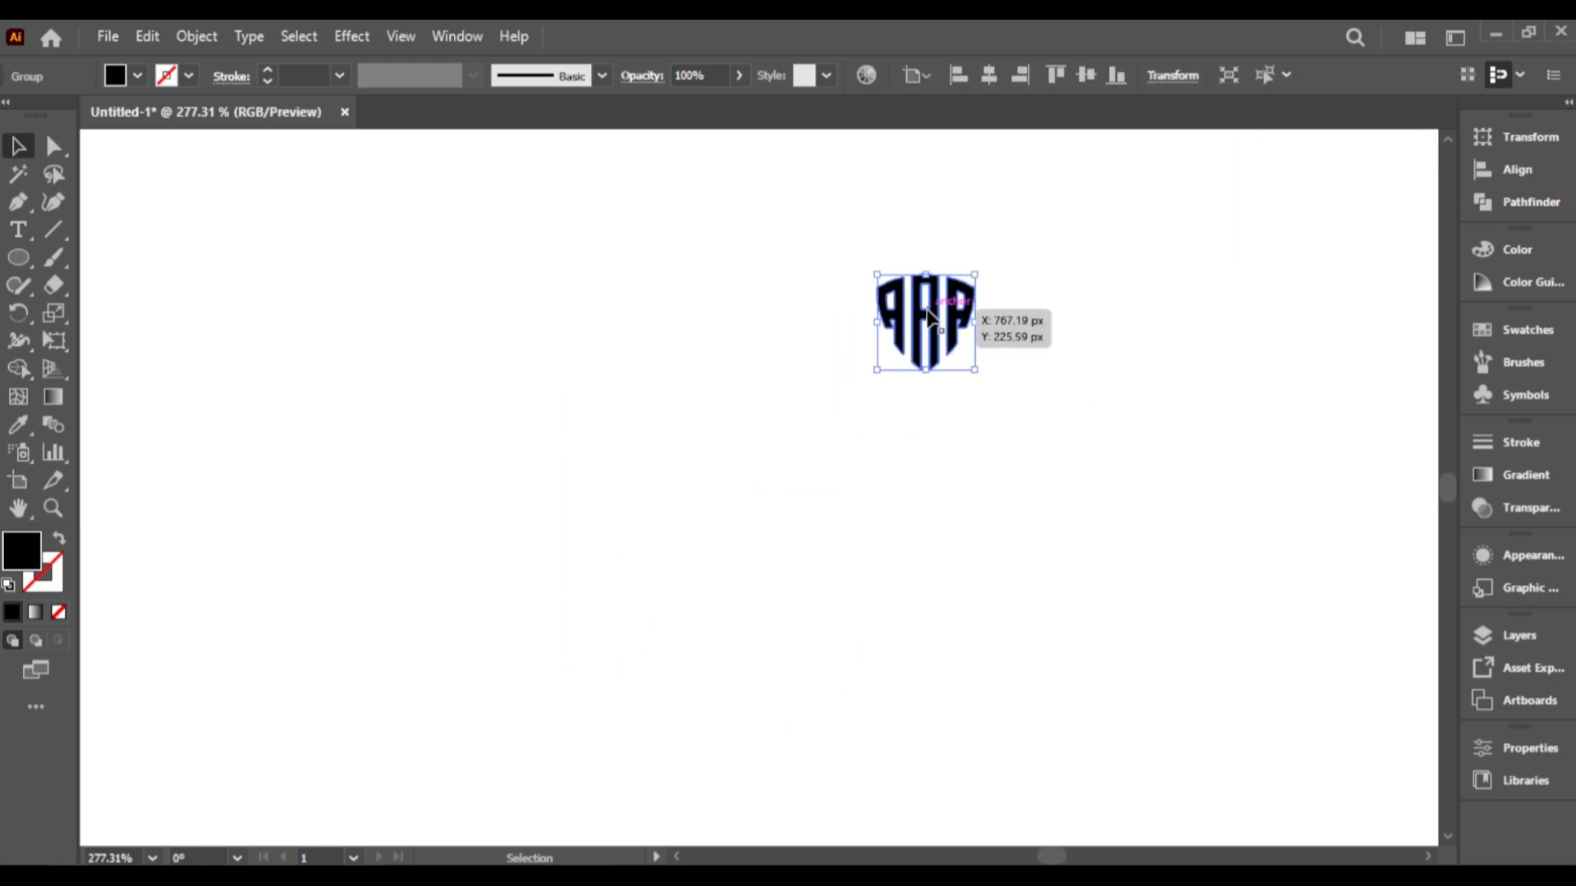
pyautogui.moveTo(931, 313); pyautogui.dragTo(1355, 196)
pyautogui.click(901, 404)
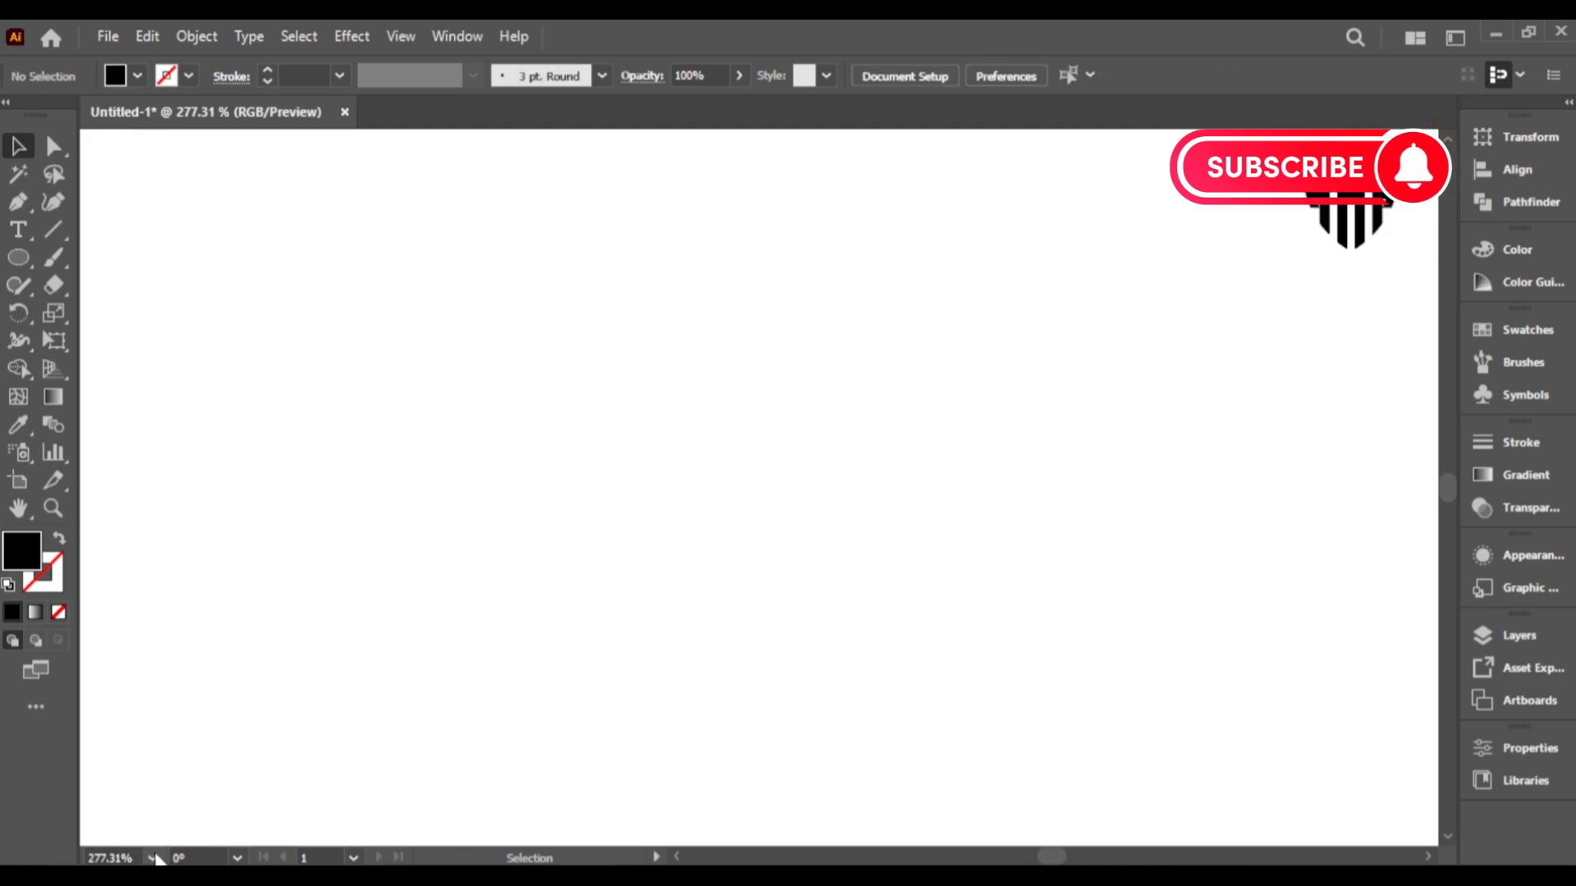
# Fit the artboard in view, enlarge the small monogram slightly and place it in the artboard's upper-right corner.
pyautogui.click(153, 857)
pyautogui.click(206, 850)
pyautogui.click(1188, 284)
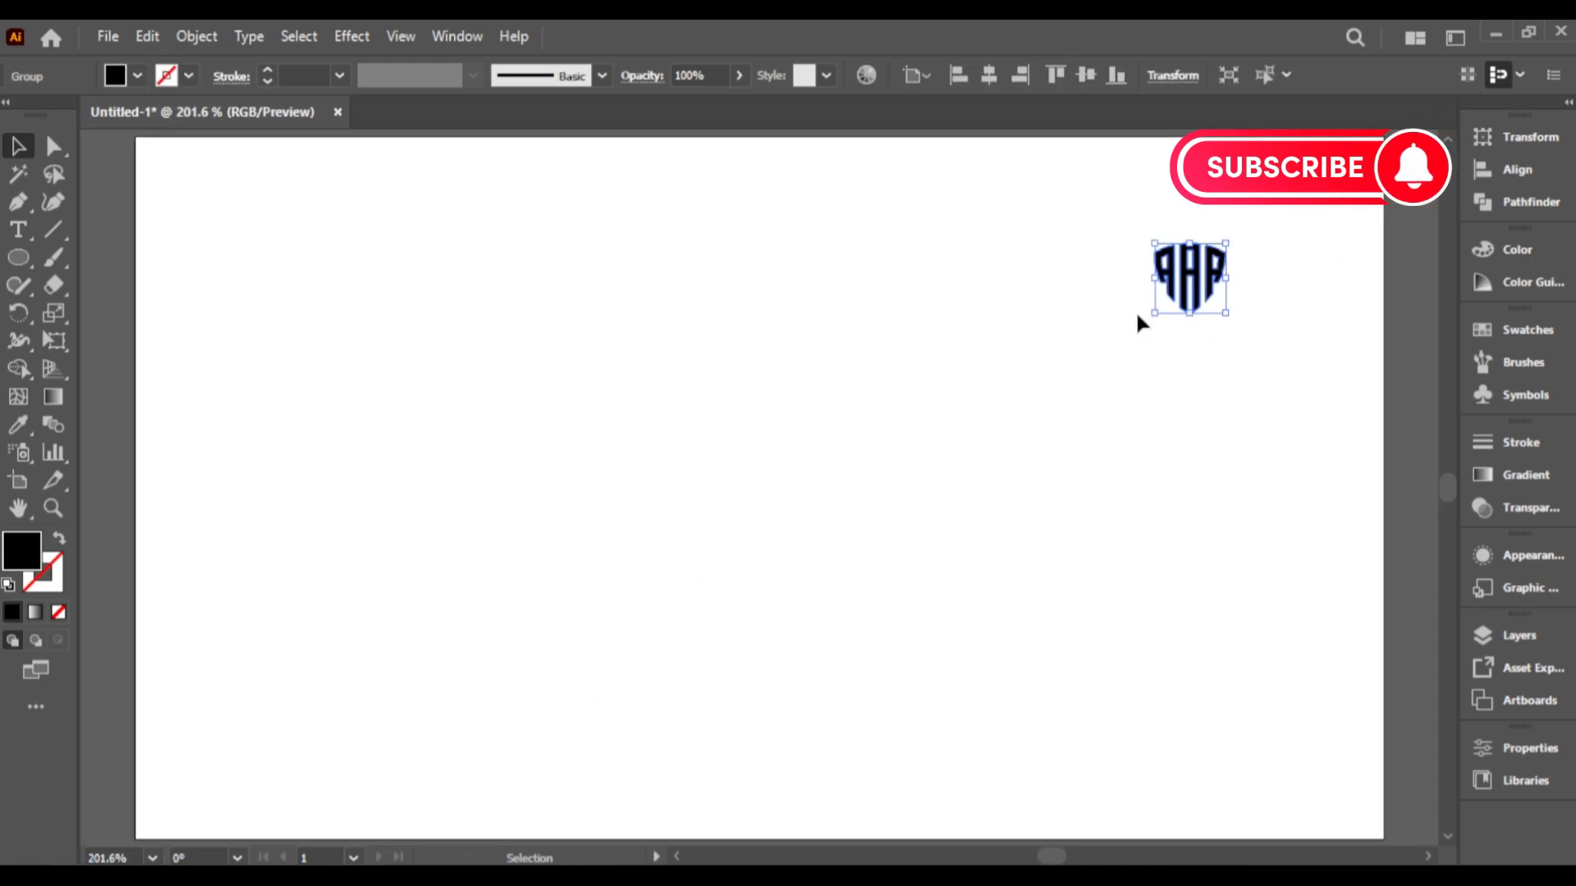
pyautogui.moveTo(1151, 311); pyautogui.dragTo(1313, 215)
pyautogui.click(1099, 422)
pyautogui.click(1046, 398)
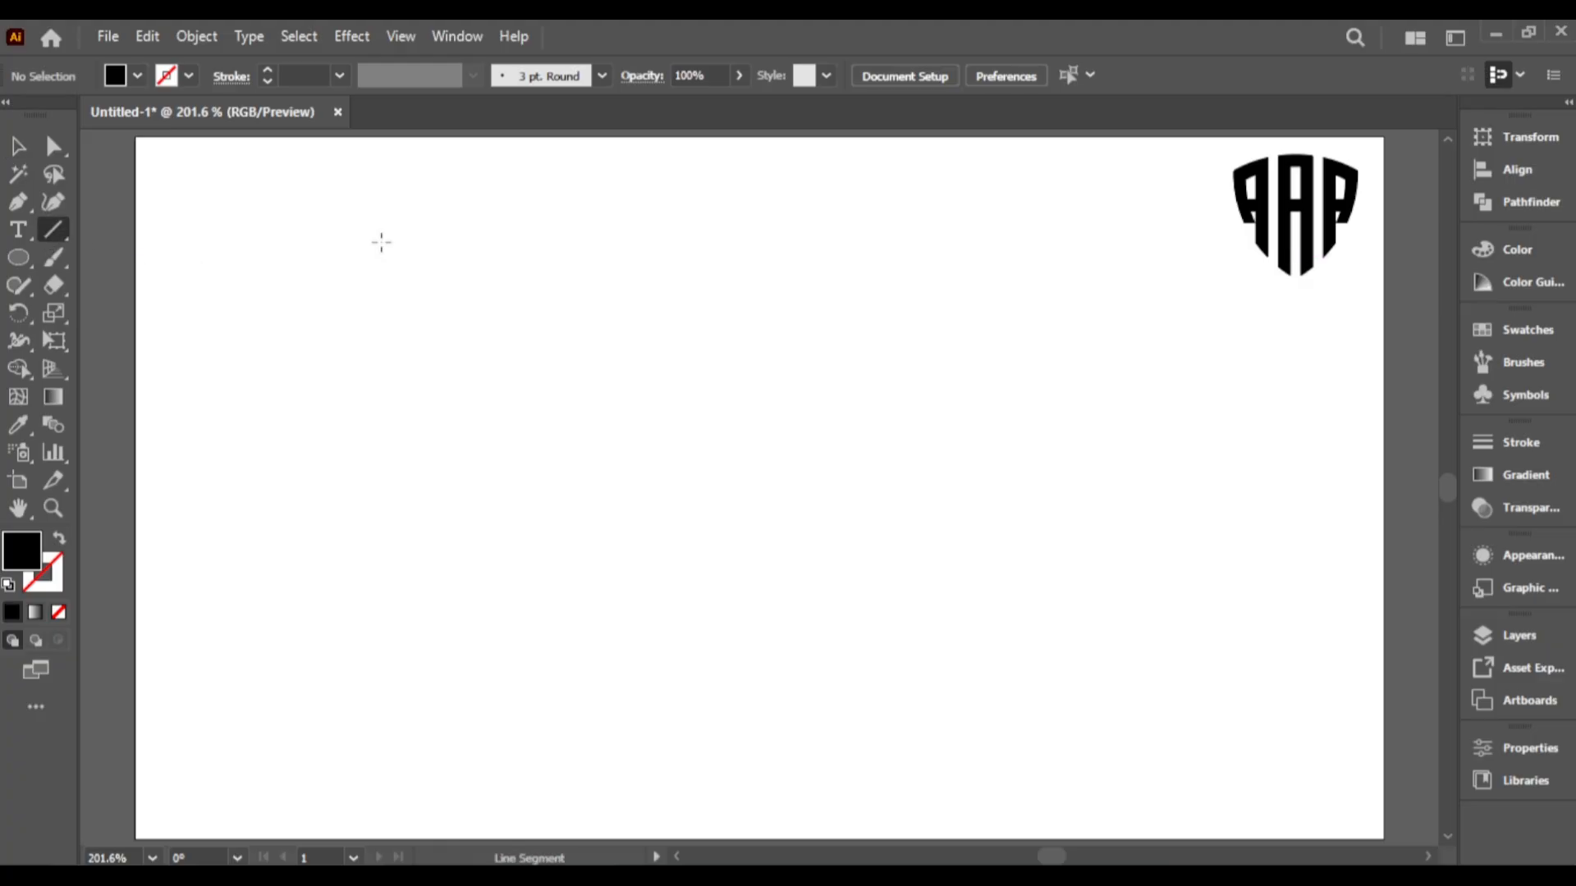
# Draw a long vertical line on the left side of the artboard with a black stroke and no fill.
pyautogui.moveTo(393, 233); pyautogui.dragTo(393, 759)
pyautogui.press('v')
pyautogui.click(188, 75)
pyautogui.click(59, 115)
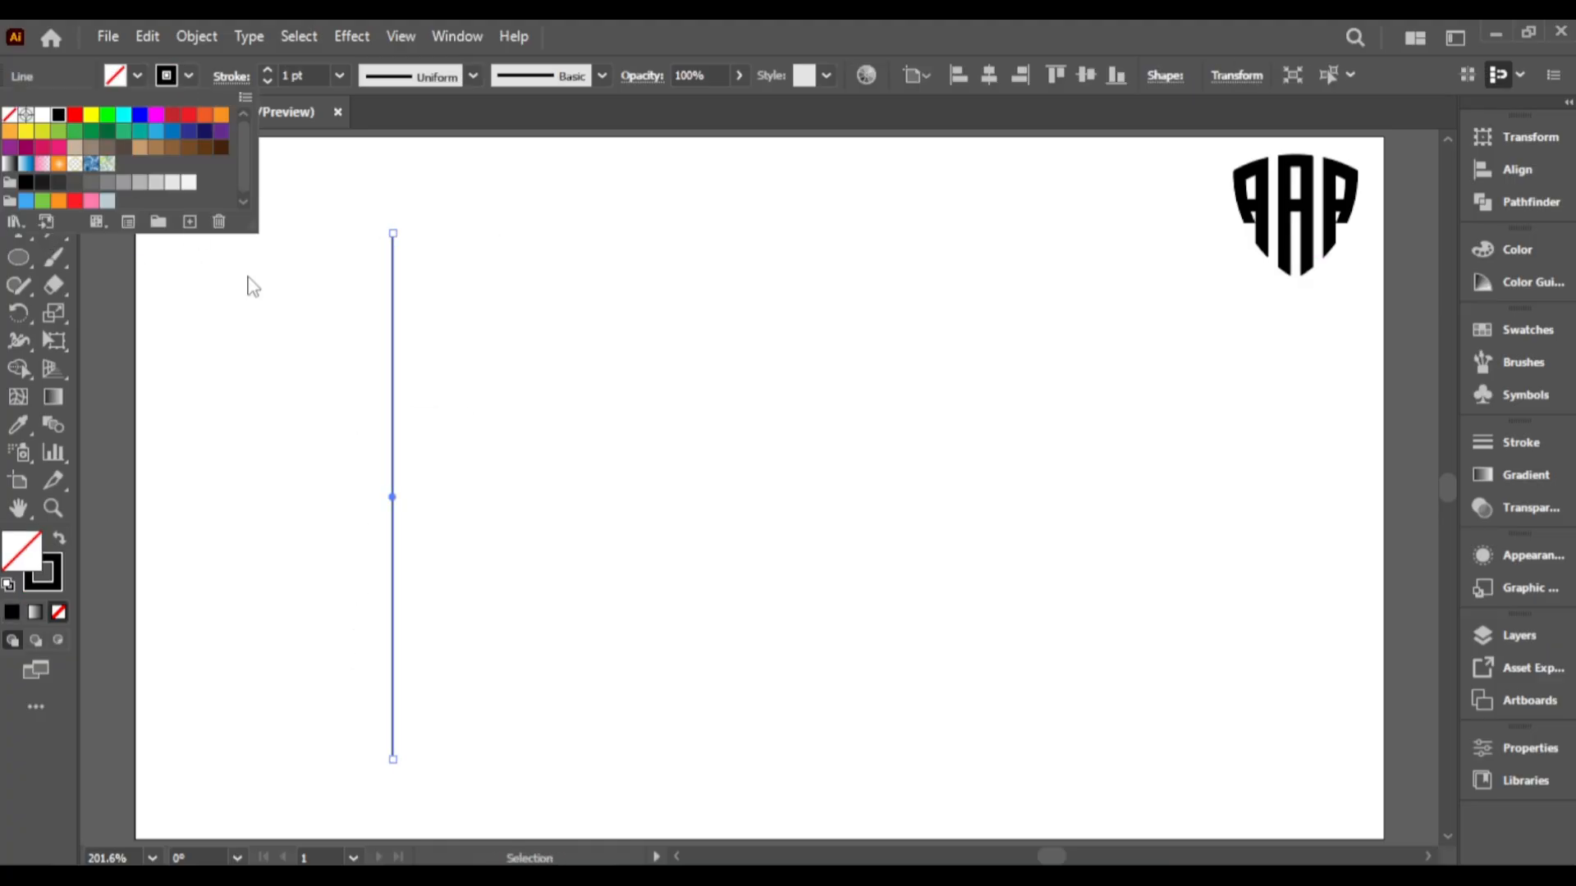
pyautogui.press('Escape')
# Copy the line a short distance sideways and repeat the copy to make twelve evenly spaced vertical lines.
pyautogui.moveTo(398, 356); pyautogui.dragTo(420, 355)
pyautogui.hotkey('ctrl', 'd')
pyautogui.hotkey('ctrl', 'd')
pyautogui.hotkey('ctrl', 'd')
pyautogui.hotkey('ctrl', 'd')
pyautogui.hotkey('ctrl', 'd')
pyautogui.hotkey('ctrl', 'd')
pyautogui.hotkey('ctrl', 'd')
pyautogui.hotkey('ctrl', 'd')
pyautogui.hotkey('ctrl', 'd')
pyautogui.hotkey('ctrl', 'd')
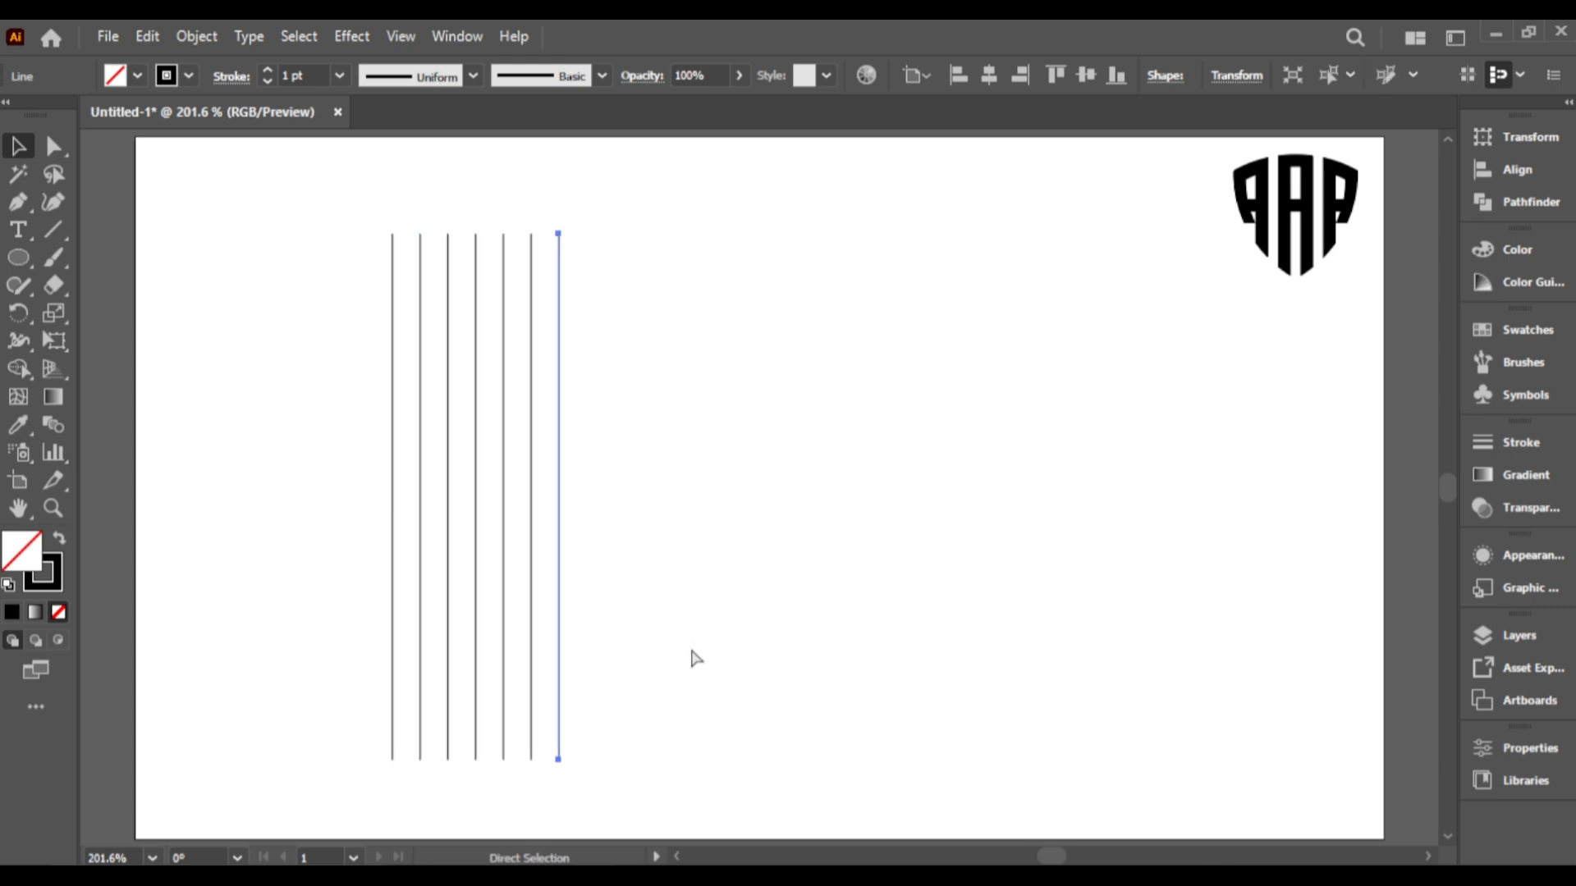
# Group the twelve vertical lines and center the group horizontally and vertically on the artboard.
pyautogui.moveTo(308, 229); pyautogui.dragTo(824, 663)
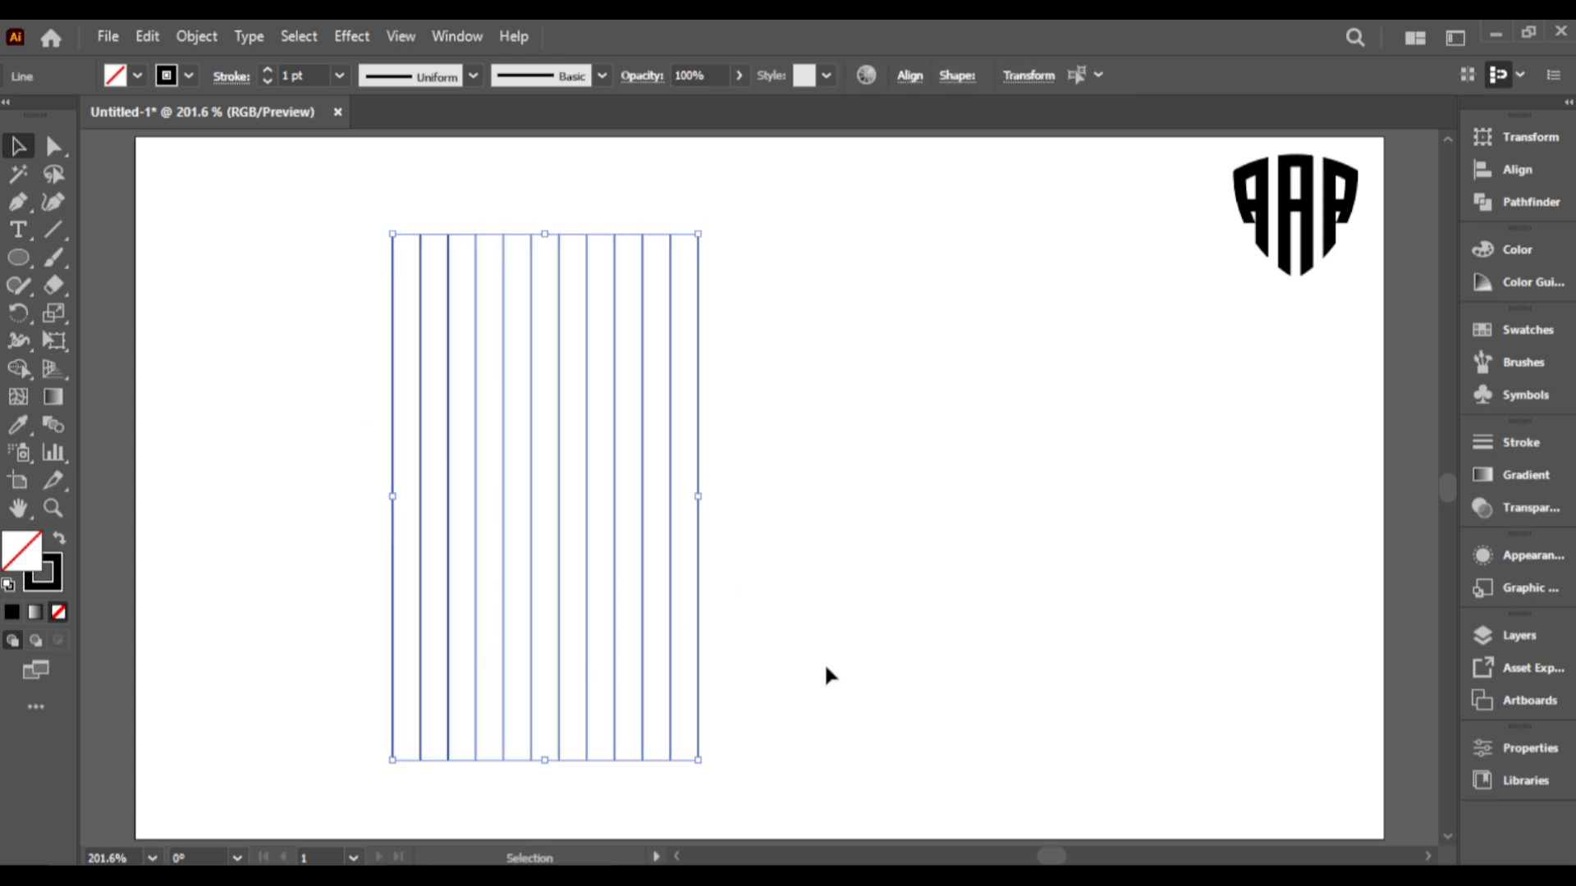
pyautogui.hotkey('ctrl', 'g')
pyautogui.click(989, 76)
pyautogui.click(1080, 78)
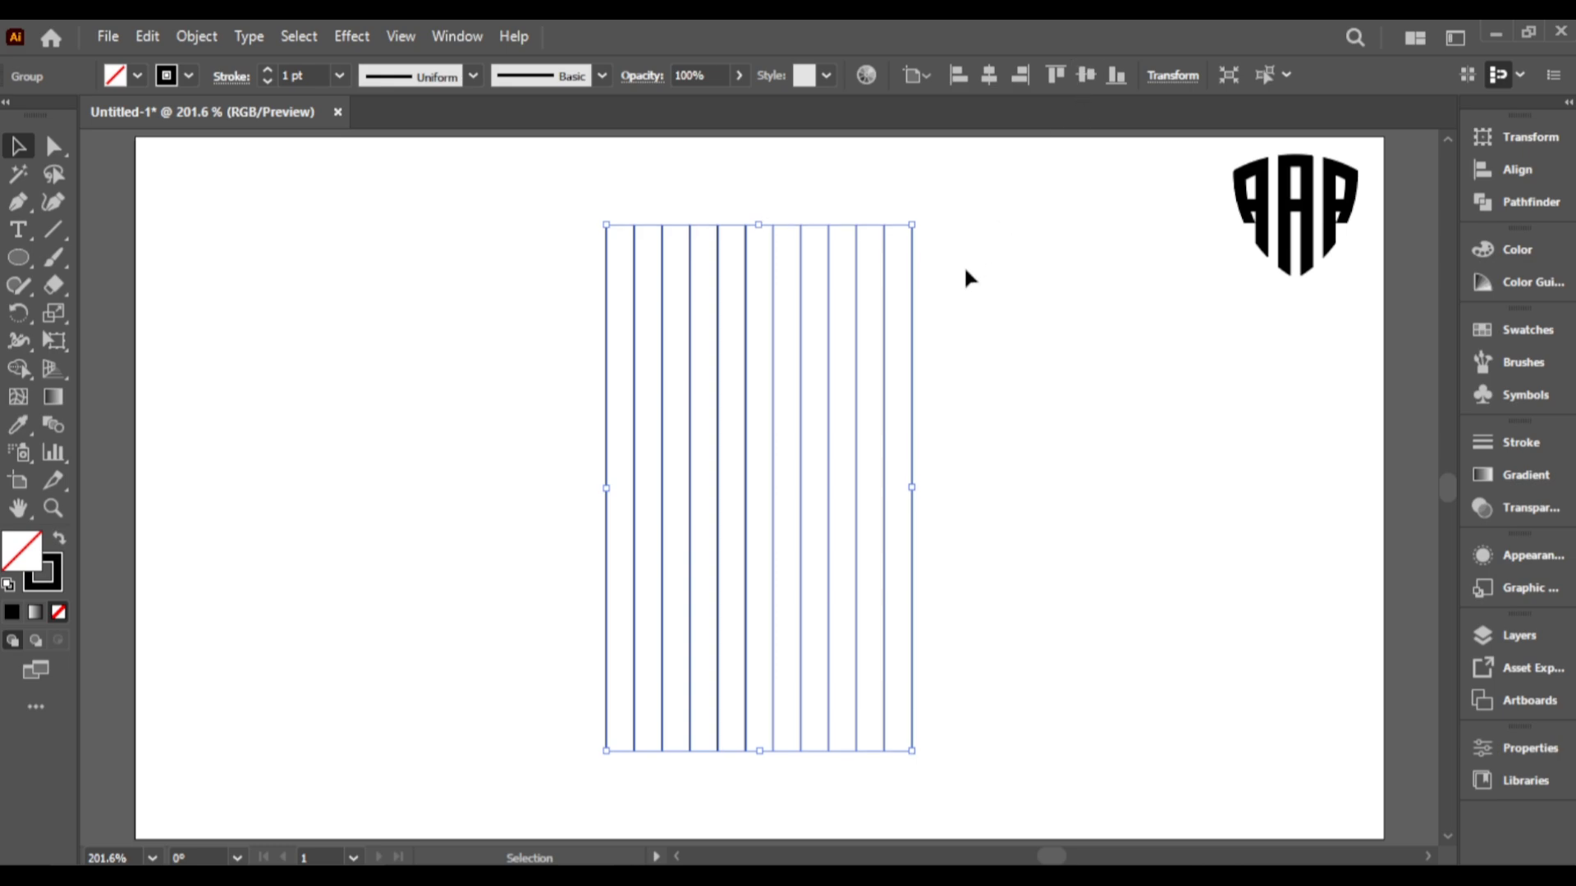
# Copy the line group, paste it in place and rotate the copy 90° to form a square grid.
pyautogui.click(145, 38)
pyautogui.click(193, 136)
pyautogui.click(158, 36)
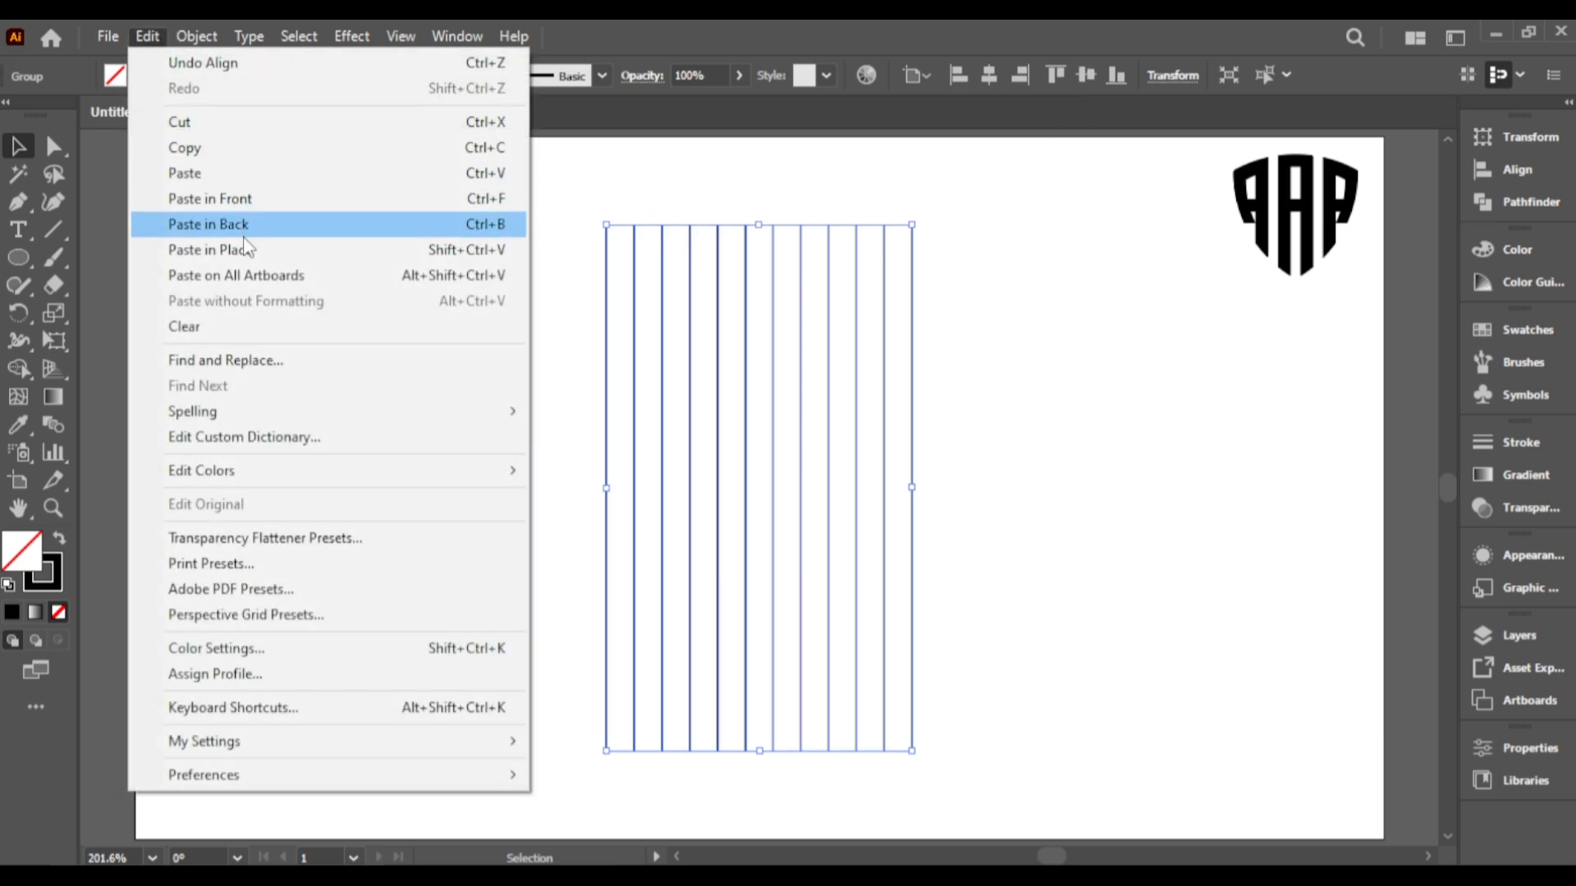
pyautogui.click(238, 249)
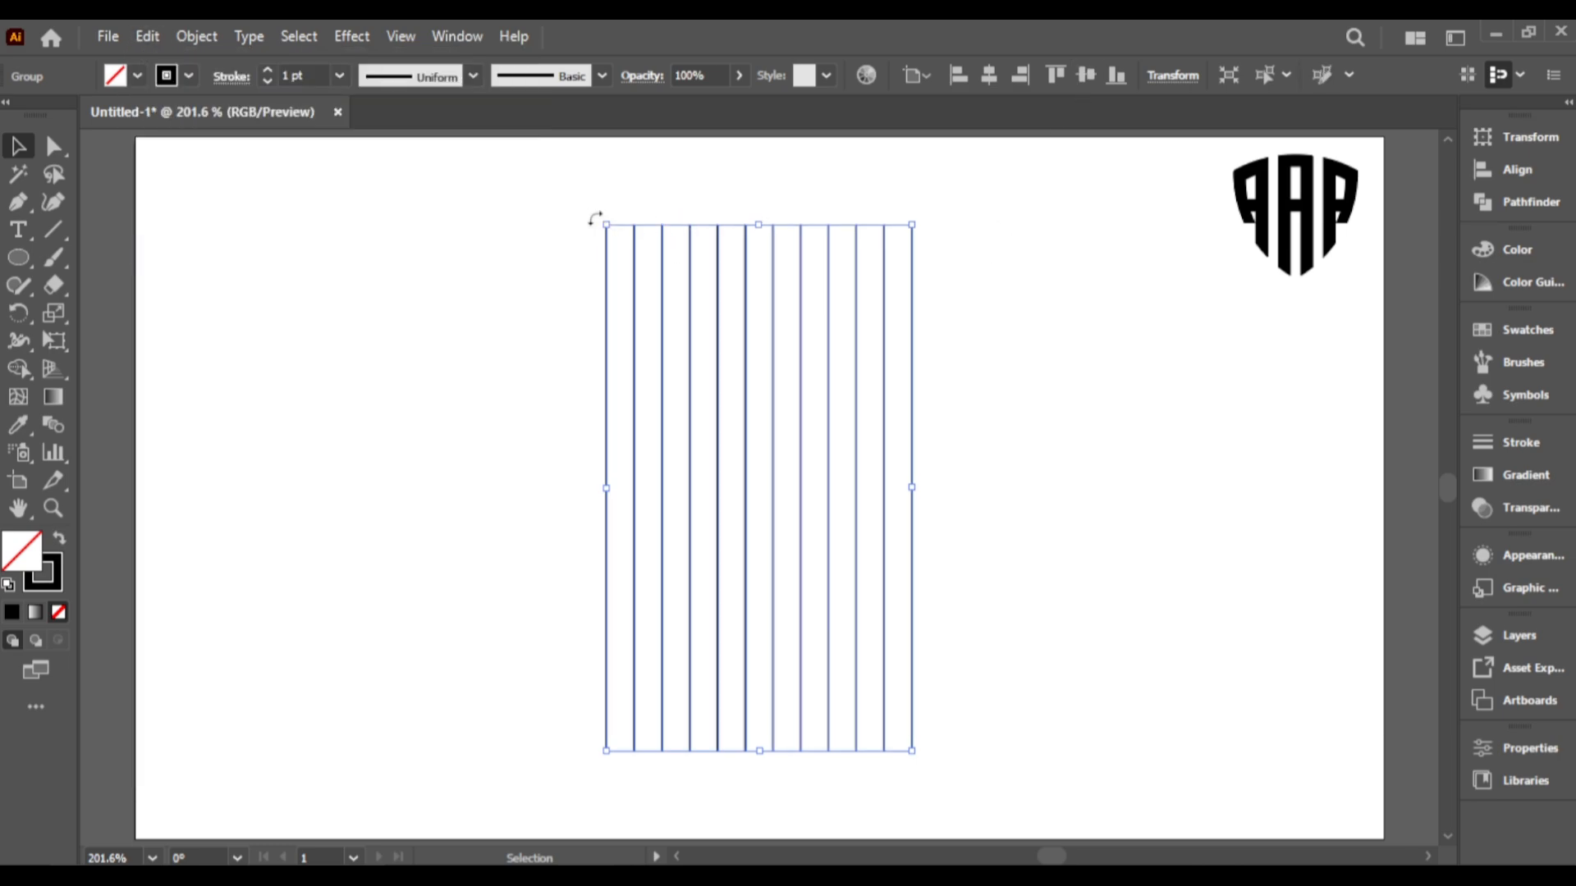
pyautogui.moveTo(591, 221); pyautogui.dragTo(503, 644)
pyautogui.hotkey('ctrl', 'shift', 'a')
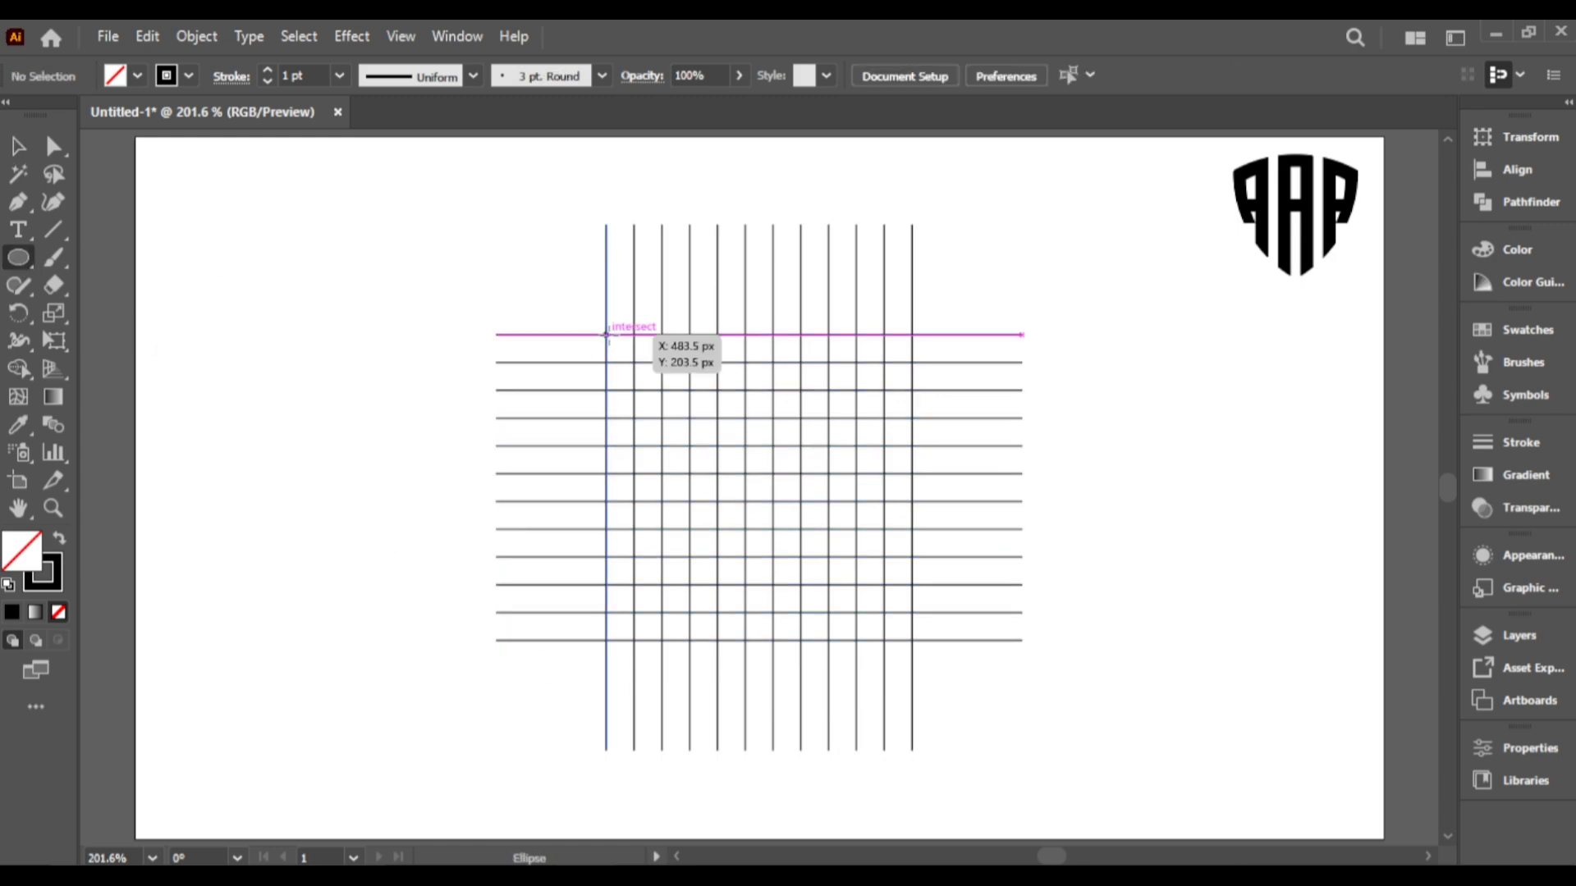
# Draw a circle spanning the square grid and add a concentric copy scaled down by one cell to 257 px.
pyautogui.moveTo(606, 334)
pyautogui.mouseDown()
pyautogui.moveTo(919, 660)
pyautogui.moveTo(912, 640)
pyautogui.mouseUp()
pyautogui.press('v')
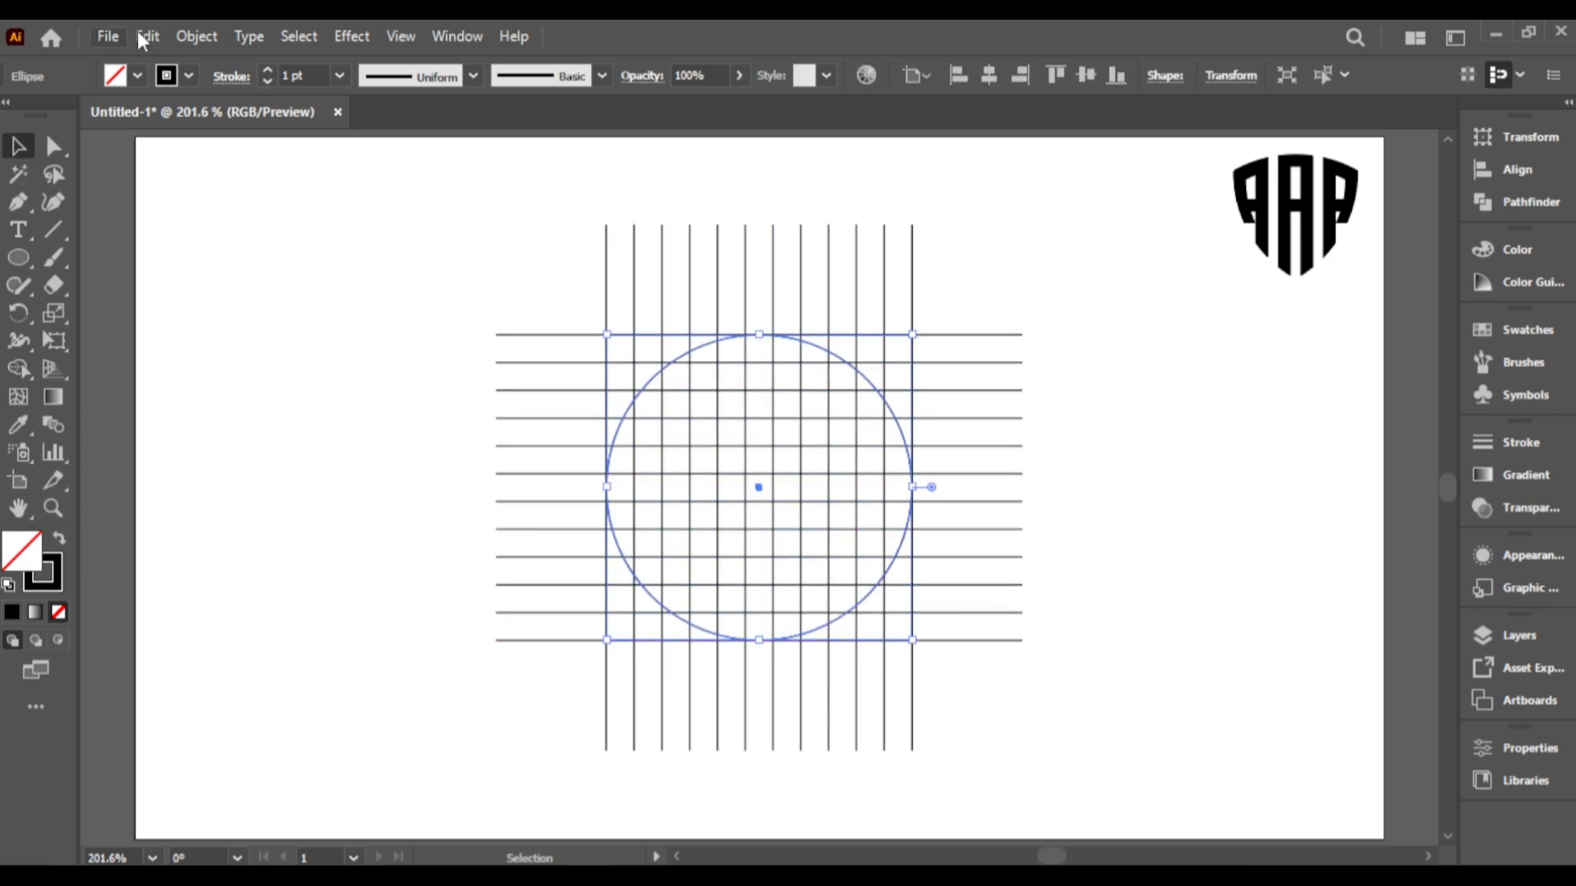
pyautogui.click(148, 36)
pyautogui.click(194, 148)
pyautogui.click(148, 36)
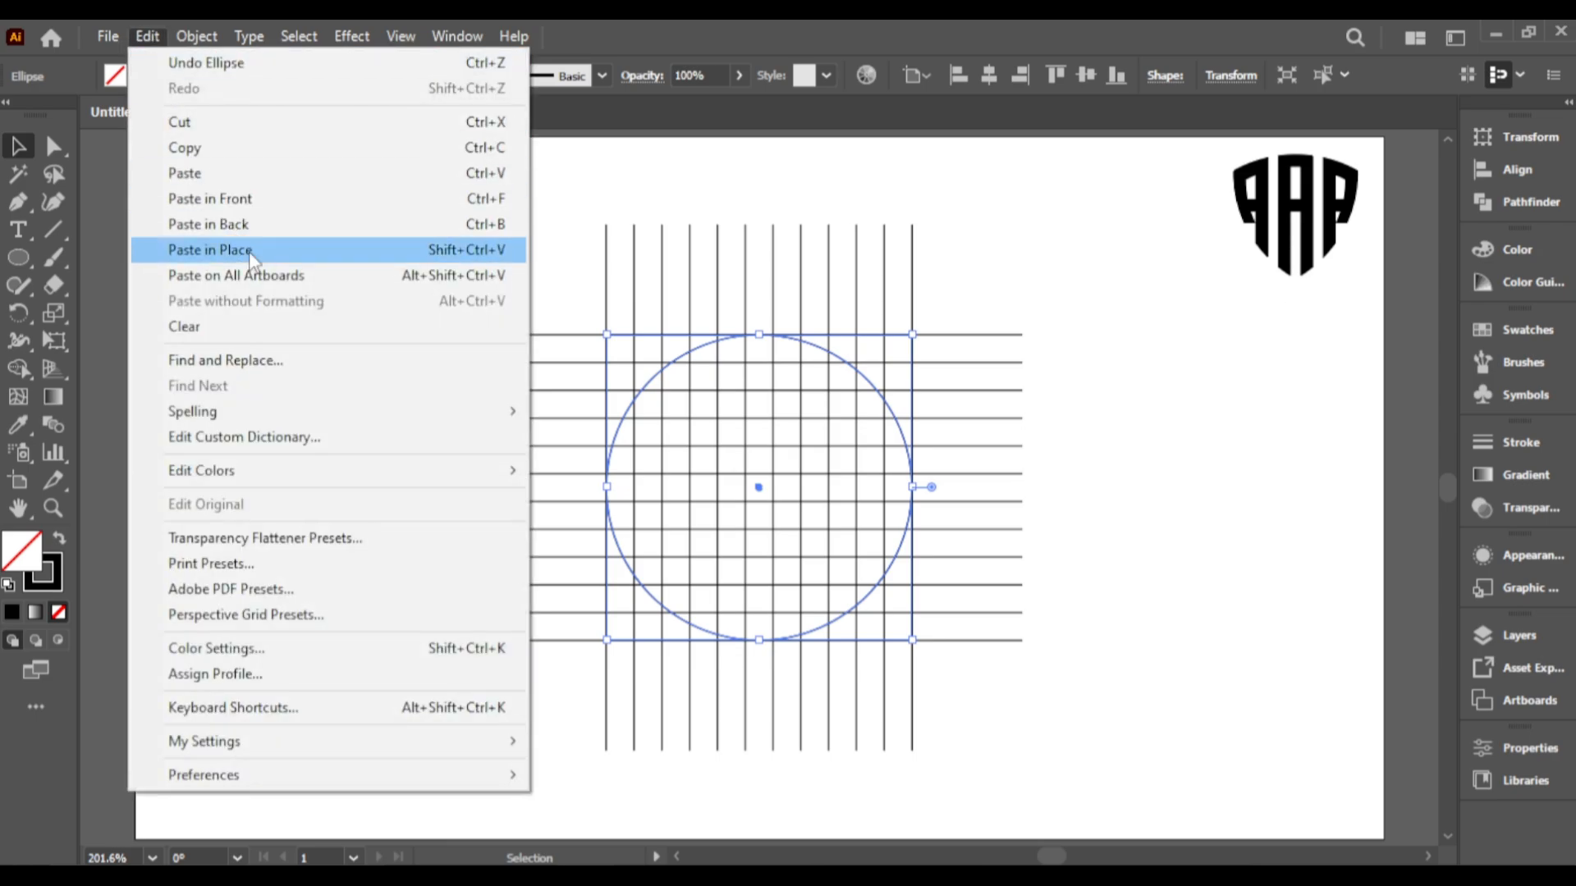
pyautogui.click(249, 253)
pyautogui.moveTo(912, 334); pyautogui.dragTo(884, 362)
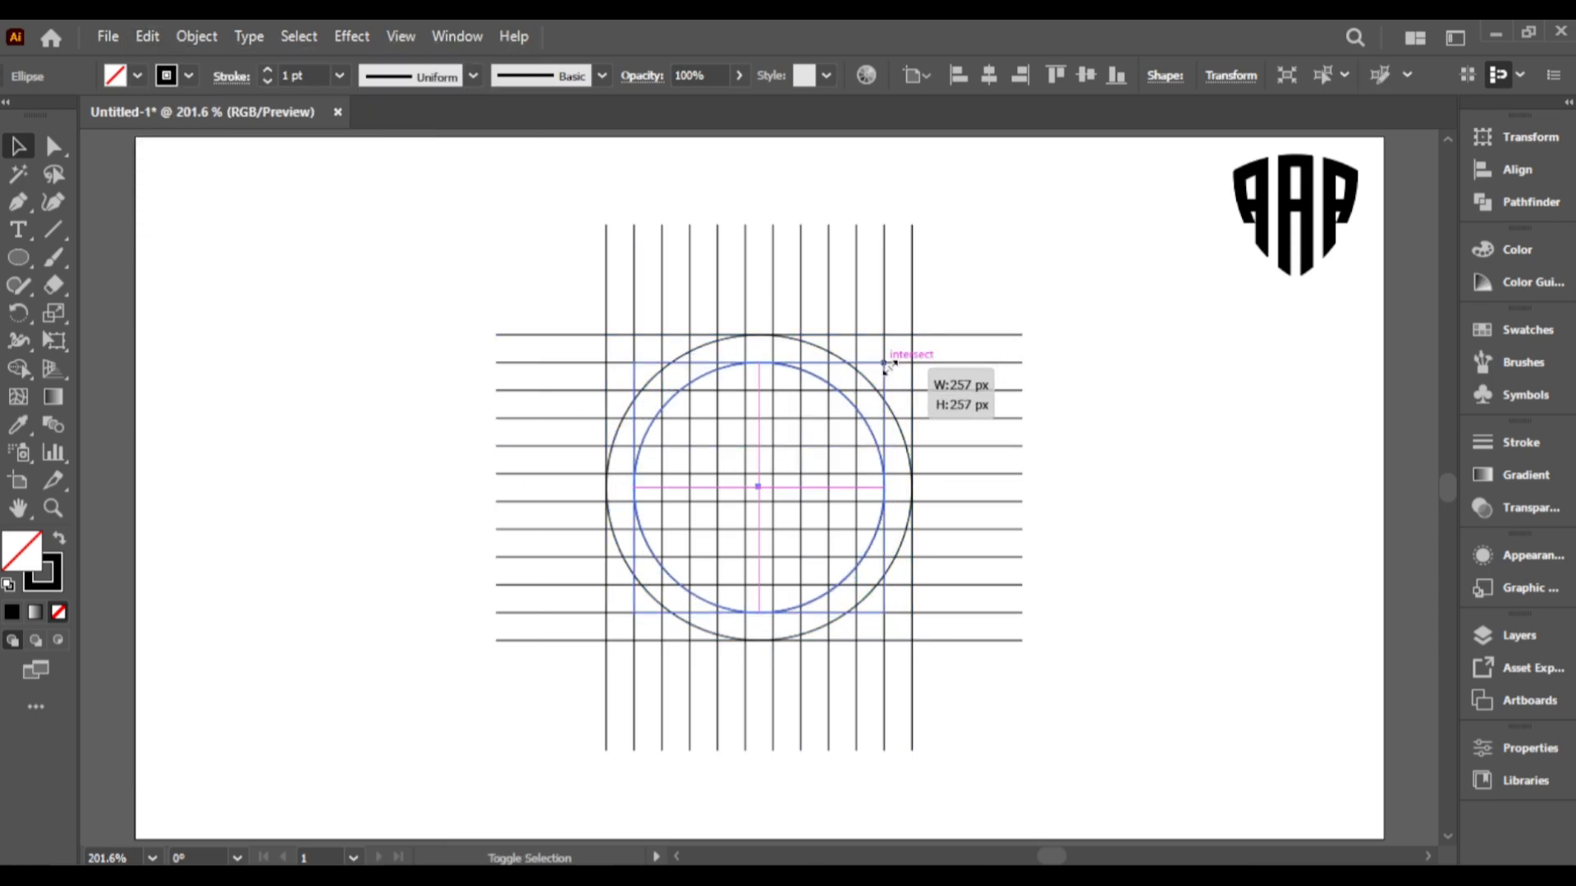
pyautogui.click(427, 271)
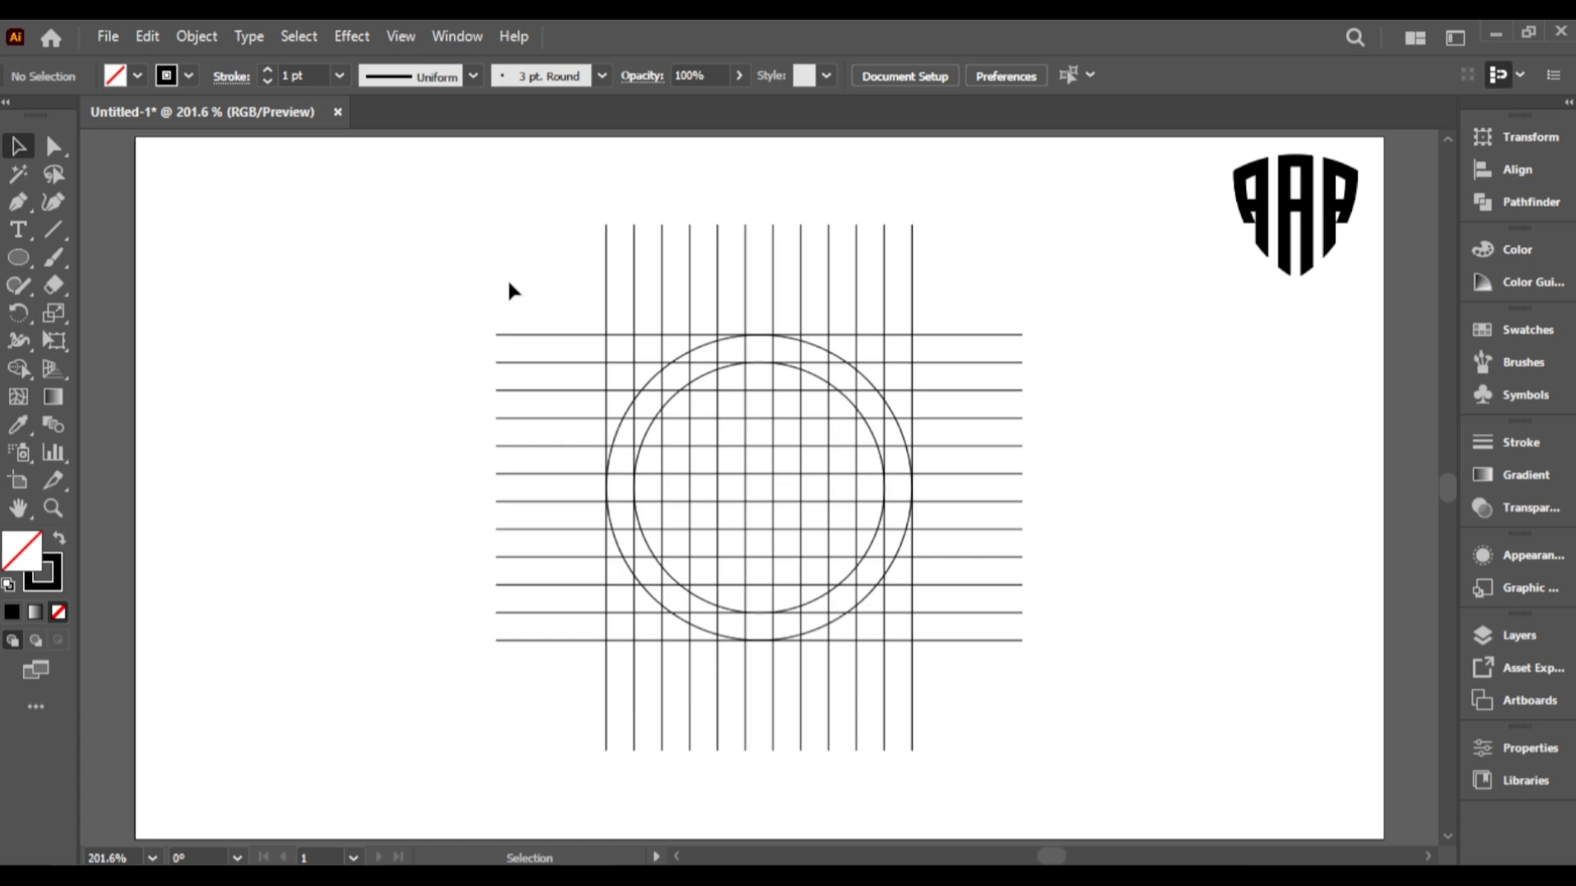
# Select the grid and both circles for the Shape Builder and swap fill and stroke to get a black fill.
pyautogui.press('z')
pyautogui.moveTo(689, 590); pyautogui.dragTo(880, 453)
pyautogui.press('space')
pyautogui.moveTo(864, 398); pyautogui.dragTo(815, 470)
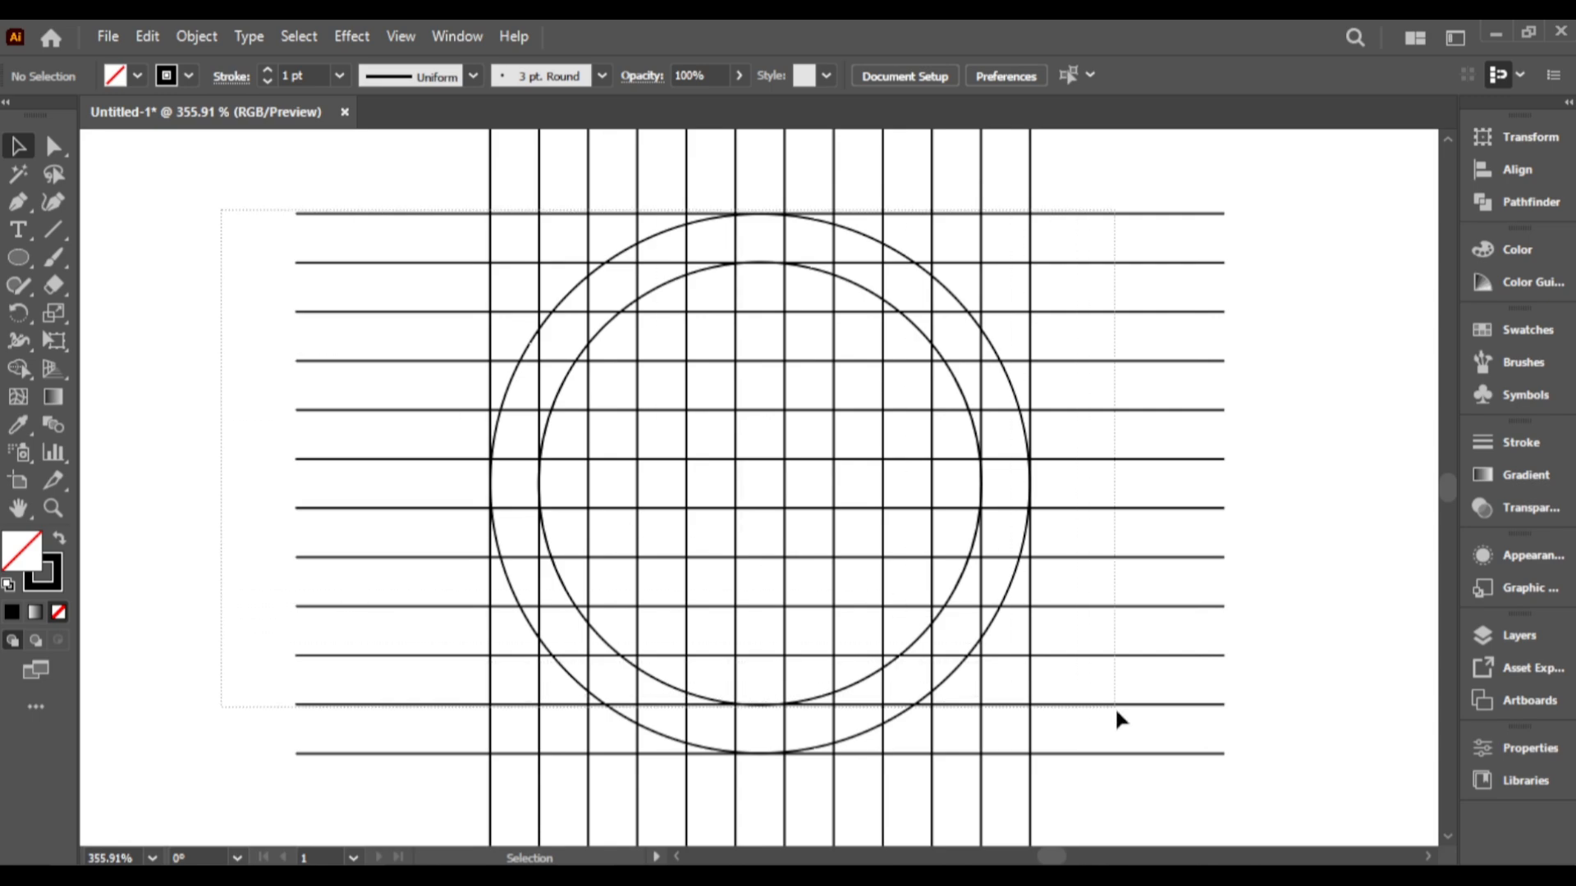
pyautogui.moveTo(221, 210); pyautogui.dragTo(1116, 719)
pyautogui.click(18, 369)
pyautogui.click(59, 538)
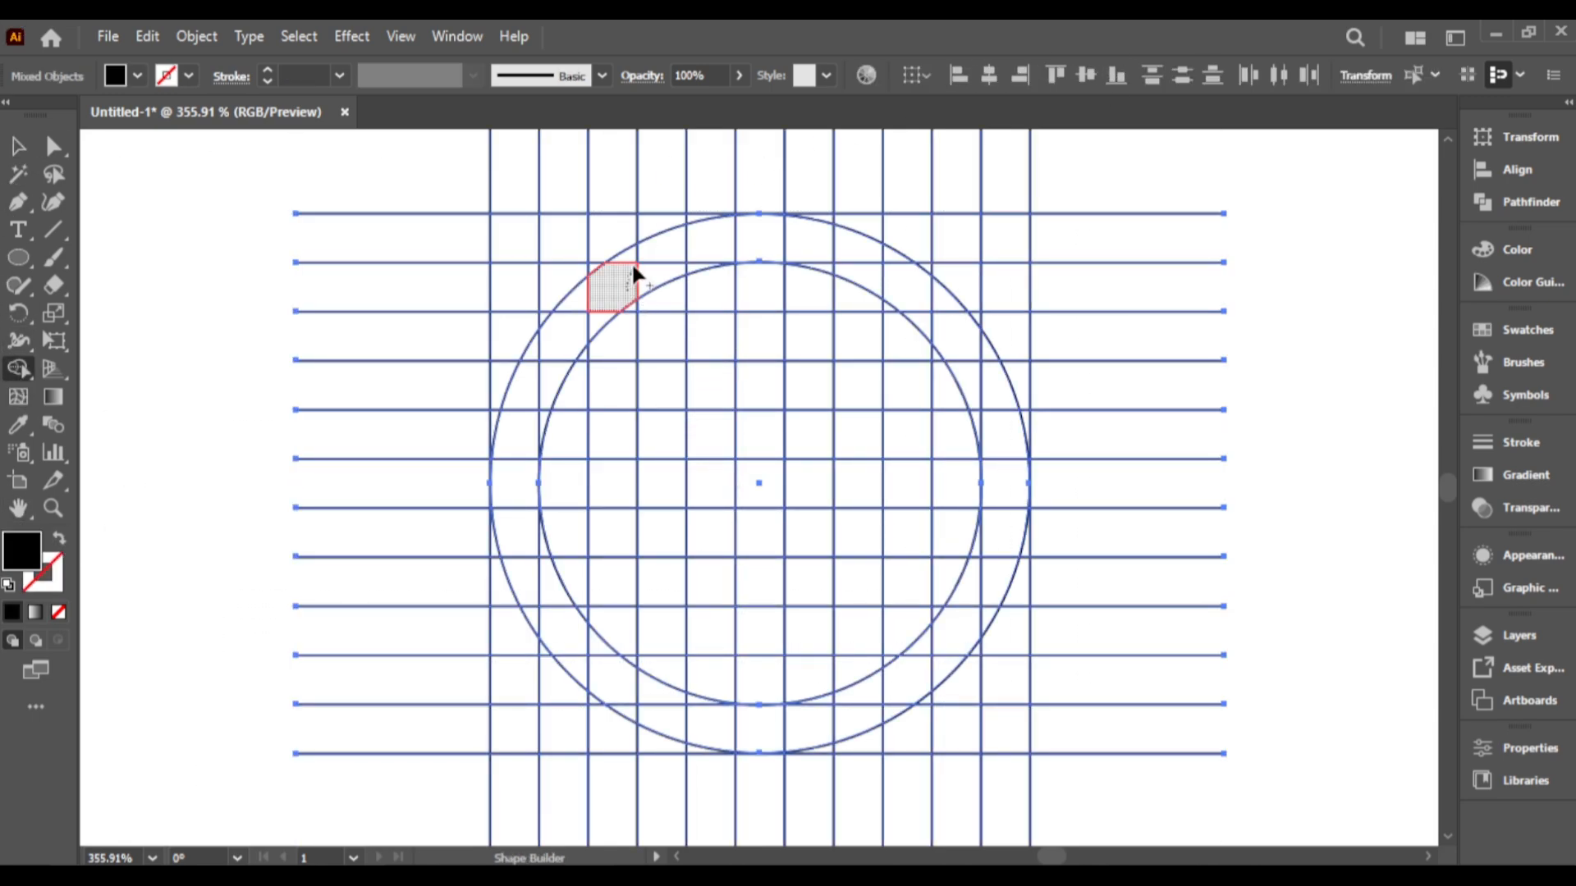
# Merge grid cells with the Shape Builder into the stem and curved outer leg of the circle's left letter.
pyautogui.moveTo(636, 267)
pyautogui.mouseDown()
pyautogui.moveTo(608, 328)
pyautogui.moveTo(614, 662)
pyautogui.moveTo(630, 705)
pyautogui.moveTo(631, 648)
pyautogui.mouseUp()
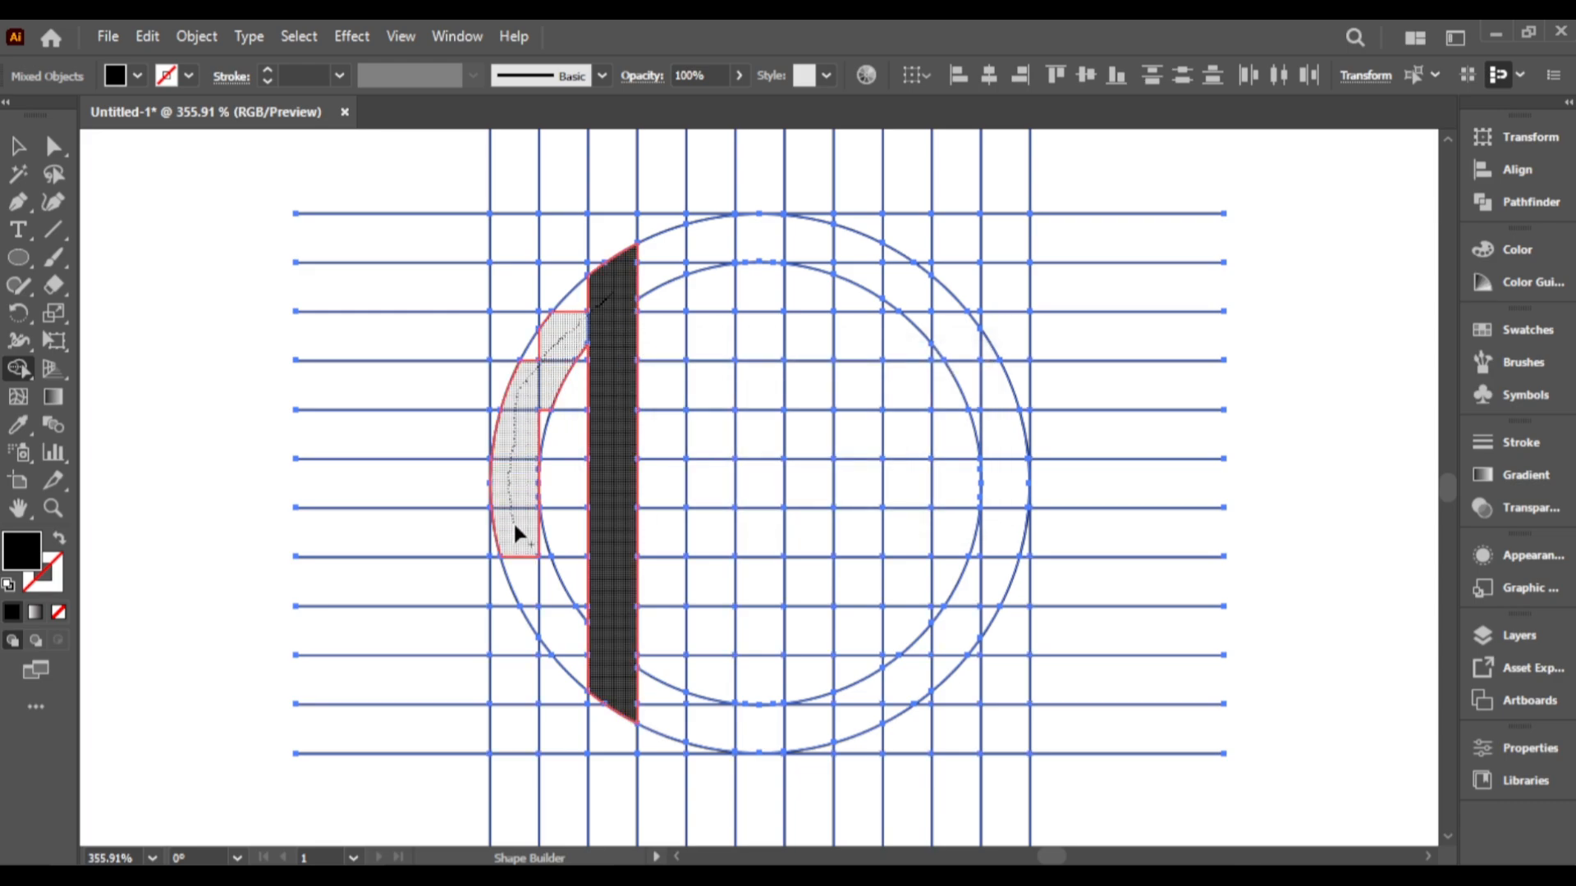
pyautogui.moveTo(514, 528)
pyautogui.mouseDown()
pyautogui.moveTo(525, 557)
pyautogui.moveTo(545, 545)
pyautogui.mouseUp()
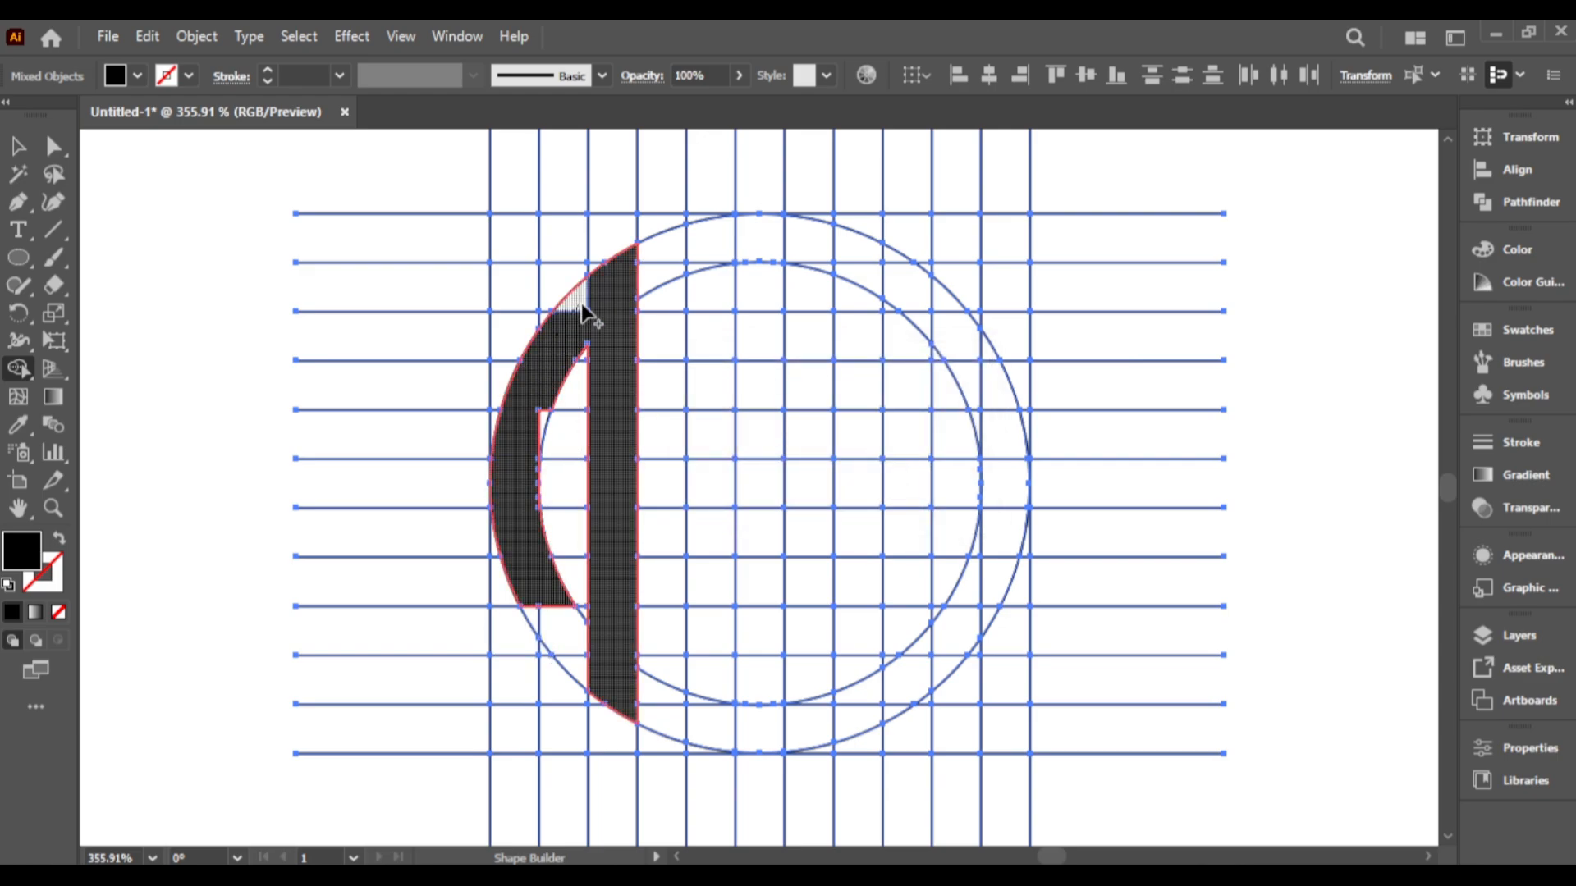
pyautogui.moveTo(584, 312); pyautogui.dragTo(558, 419)
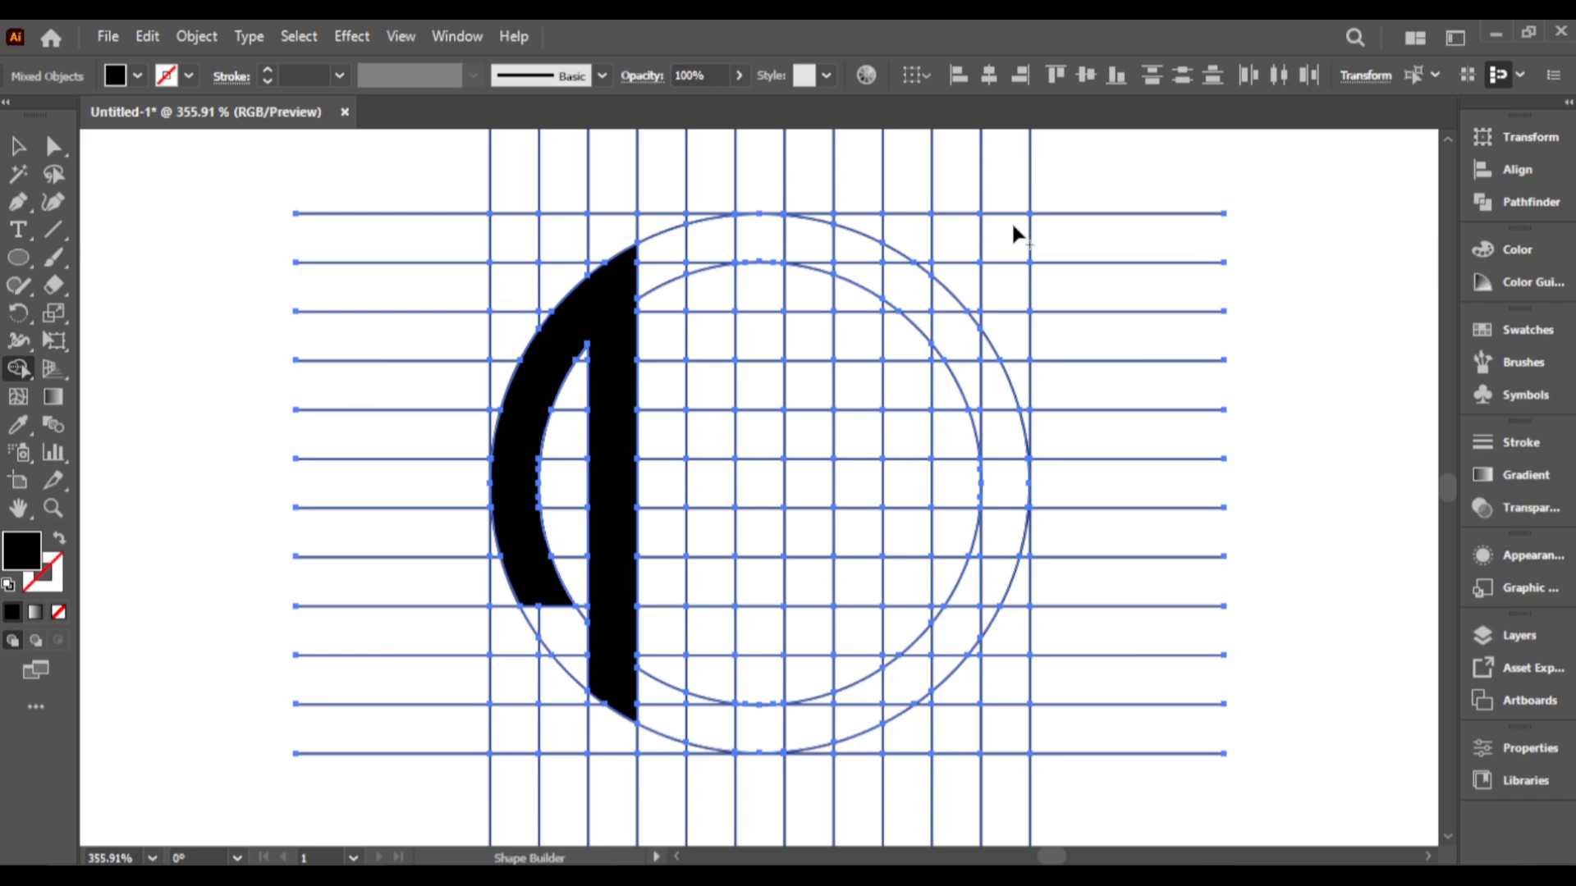
# Build the circle's middle letter A from two stems, a top bar and a crossbar, and add the left letter's crossbar.
pyautogui.moveTo(704, 240)
pyautogui.mouseDown()
pyautogui.moveTo(710, 736)
pyautogui.moveTo(759, 246)
pyautogui.moveTo(810, 490)
pyautogui.moveTo(814, 727)
pyautogui.mouseUp()
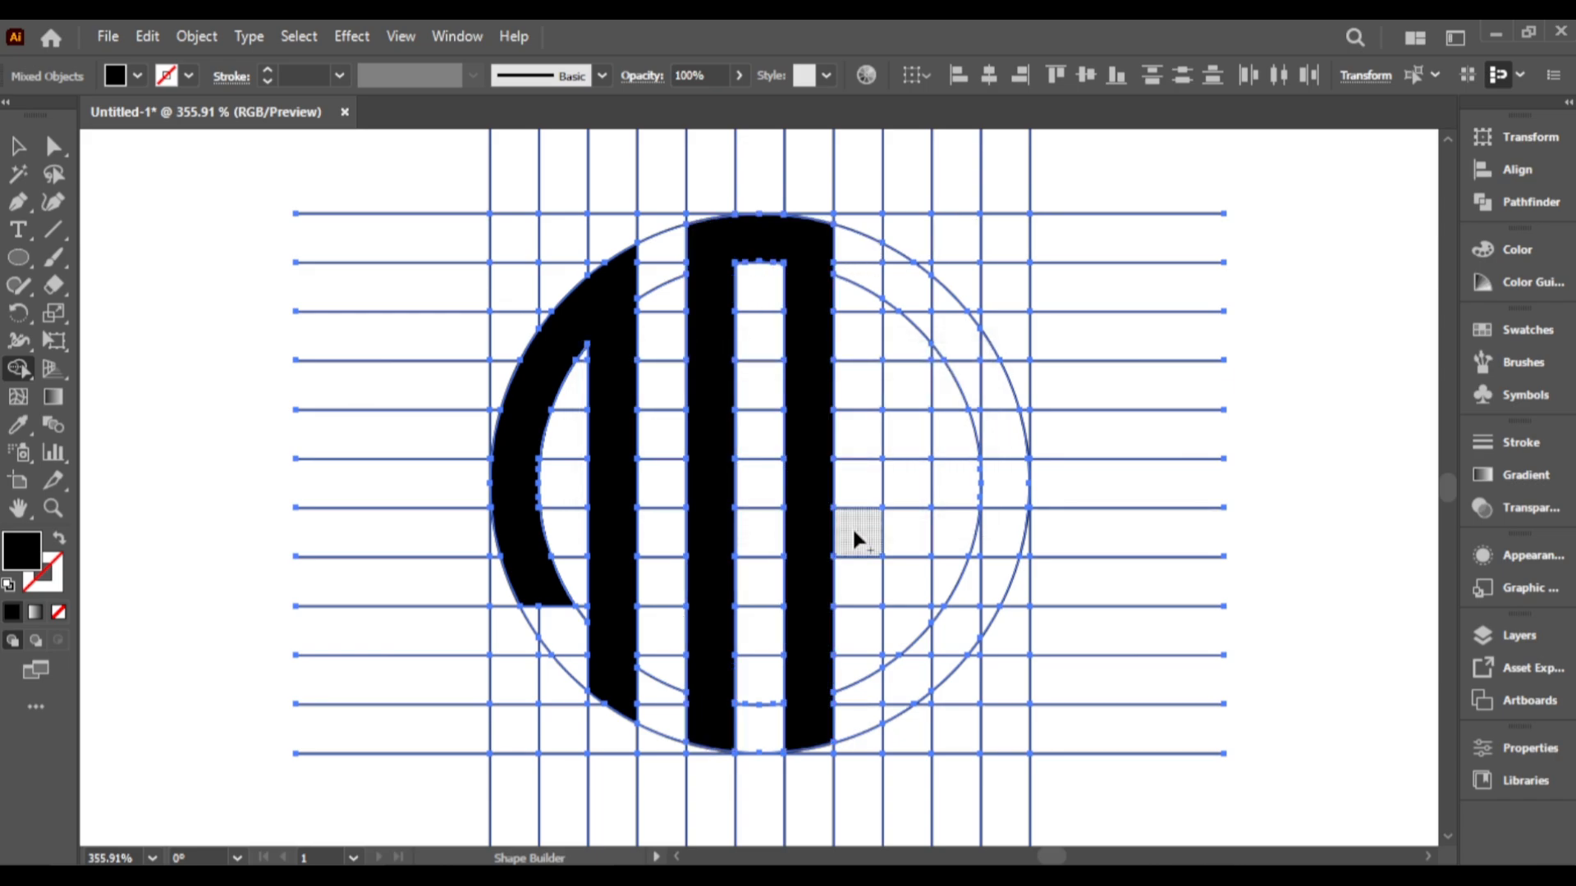
pyautogui.moveTo(603, 478); pyautogui.dragTo(537, 486)
pyautogui.moveTo(717, 492); pyautogui.dragTo(808, 496)
# Build the circle's right letter A from a stem, curved outer leg and crossbar, and merge leftover slivers beside the side letters' crossbars.
pyautogui.moveTo(906, 490); pyautogui.dragTo(899, 711)
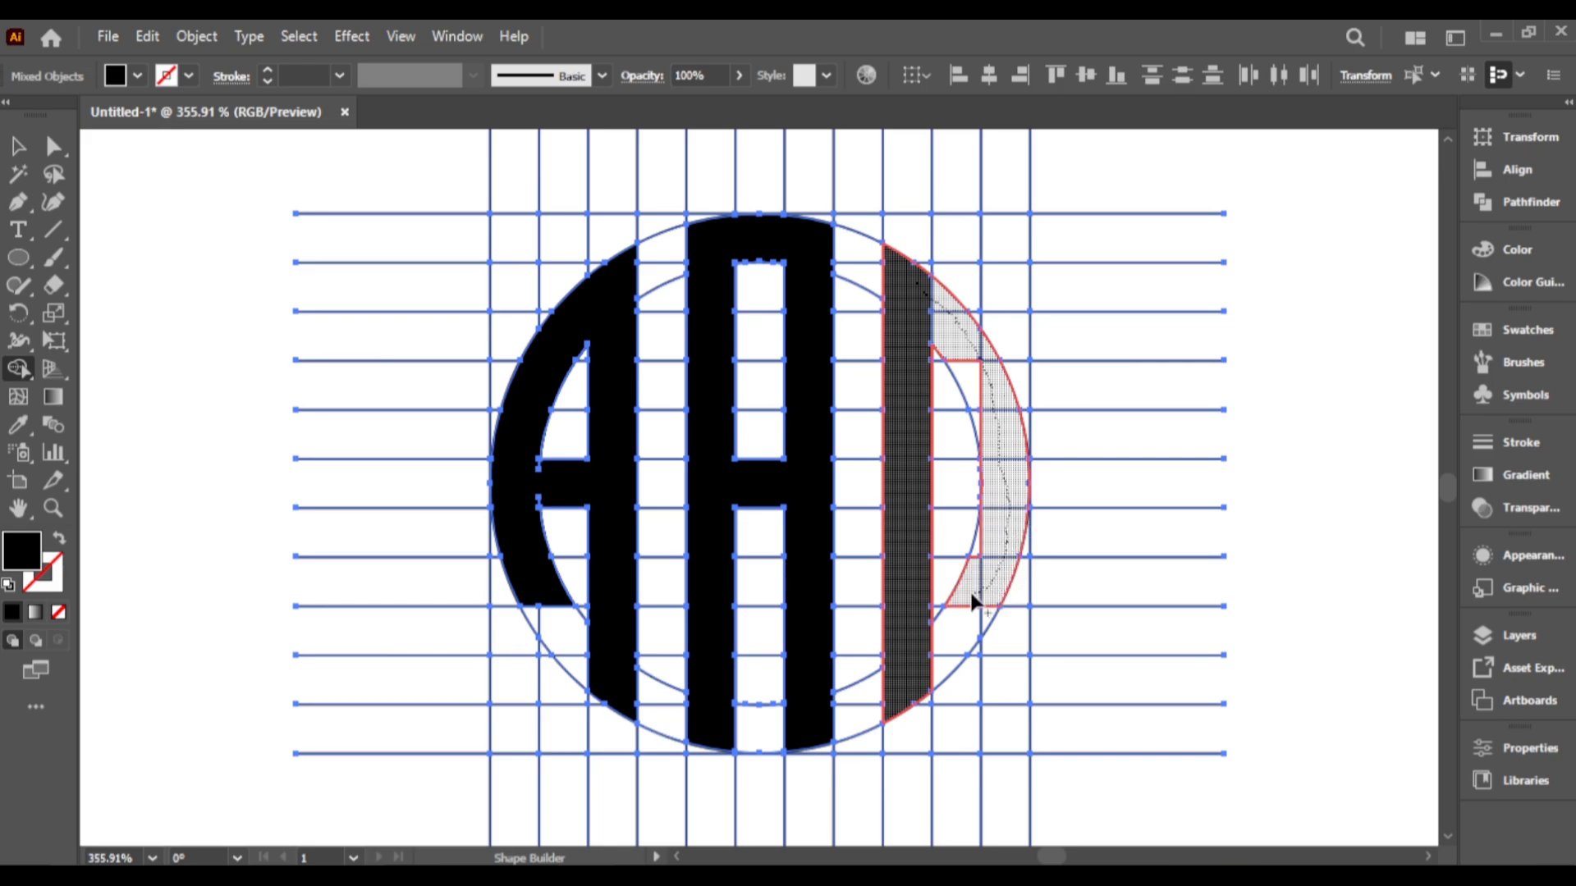
pyautogui.moveTo(977, 555)
pyautogui.mouseDown()
pyautogui.moveTo(981, 509)
pyautogui.moveTo(896, 490)
pyautogui.mouseUp()
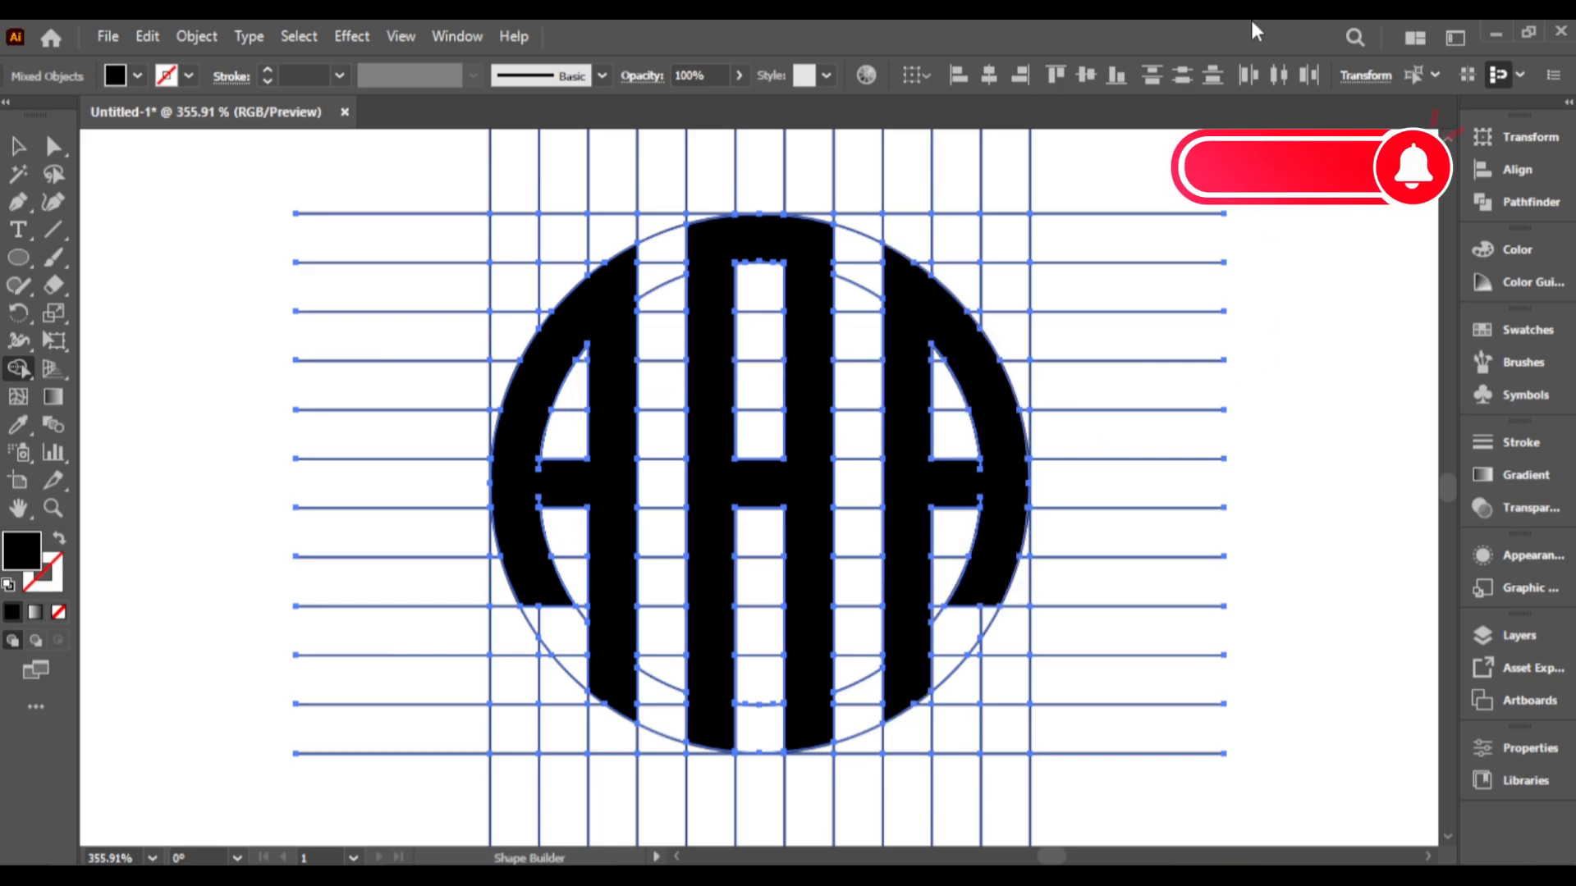
pyautogui.press('z')
pyautogui.moveTo(785, 534); pyautogui.dragTo(894, 503)
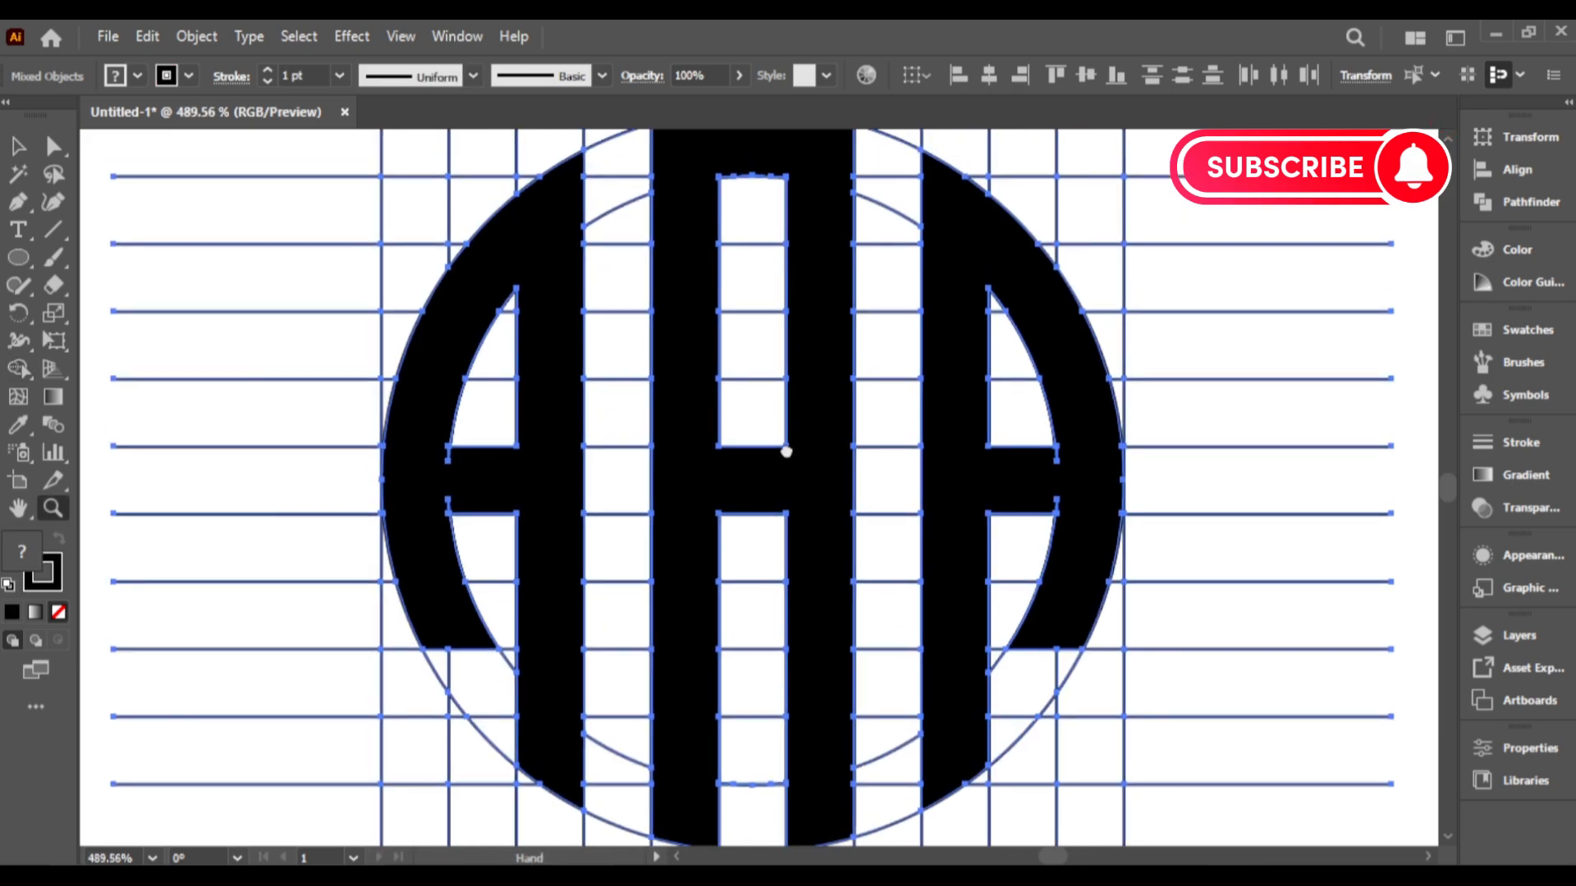
pyautogui.moveTo(831, 430); pyautogui.dragTo(803, 459)
pyautogui.moveTo(809, 429); pyautogui.dragTo(808, 449)
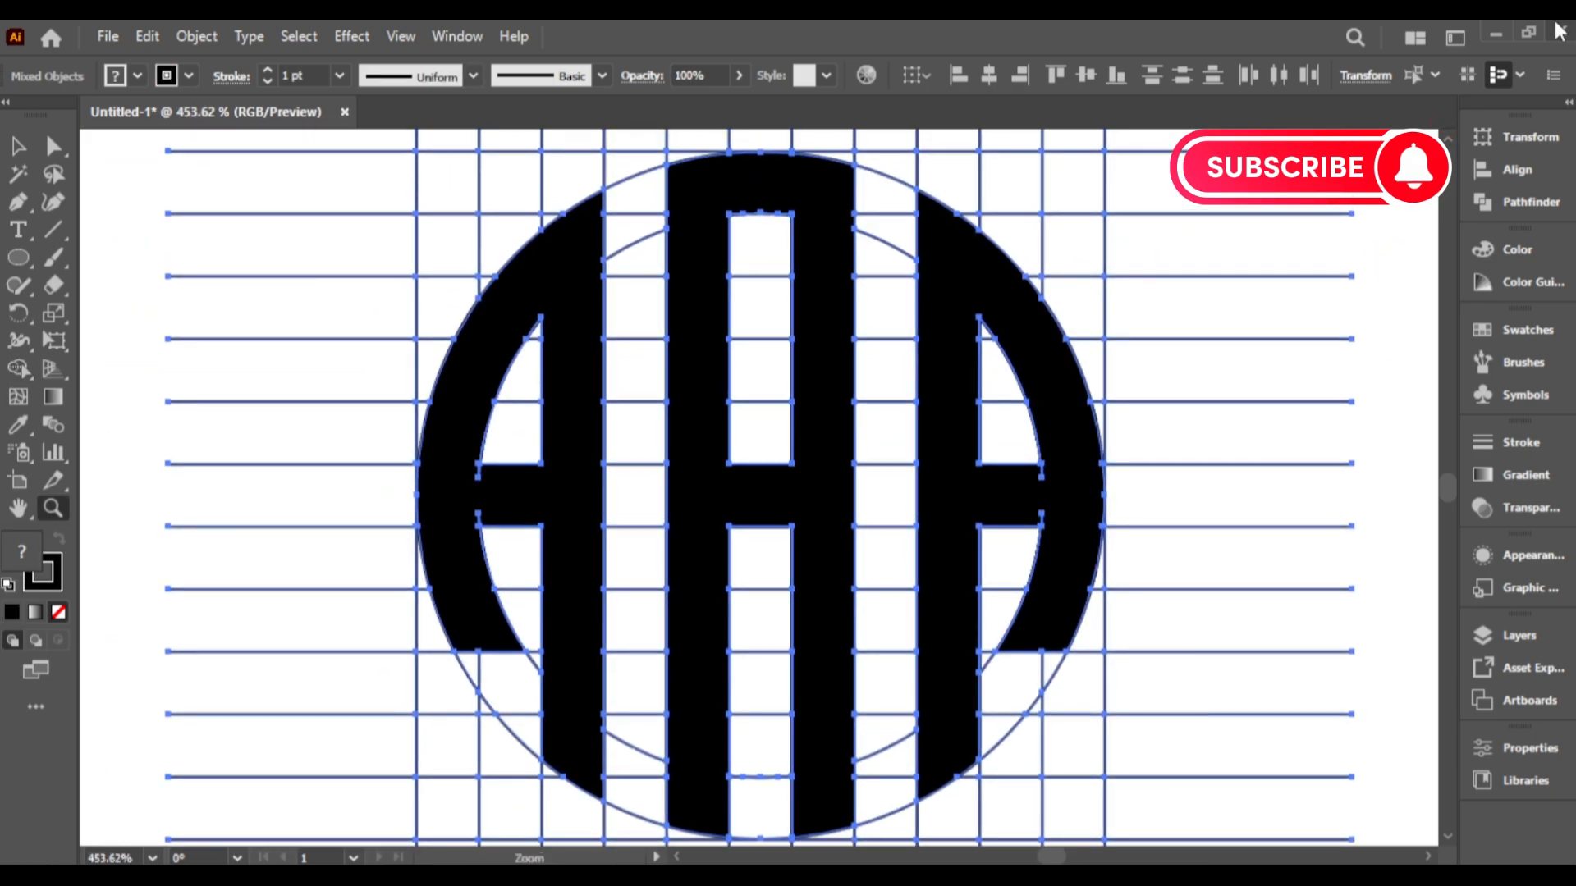
pyautogui.click(18, 369)
pyautogui.moveTo(467, 485); pyautogui.dragTo(485, 520)
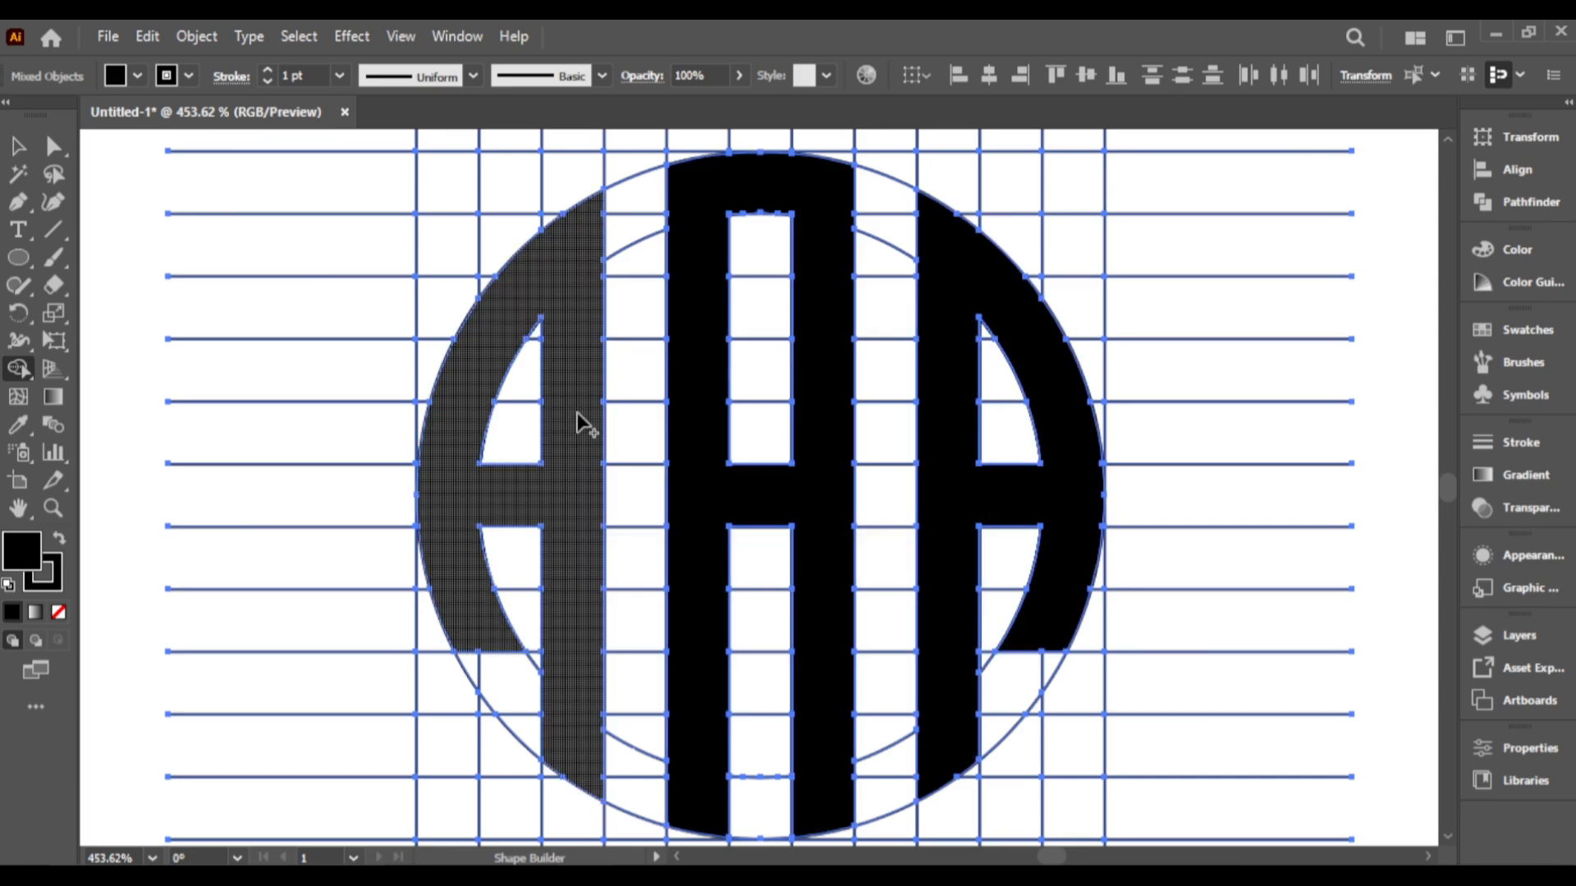
pyautogui.click(580, 609)
# Examine the merged letters' edges along the circle up close for unmerged slivers.
pyautogui.press('z')
pyautogui.moveTo(461, 730); pyautogui.dragTo(969, 706)
pyautogui.moveTo(968, 706)
pyautogui.mouseDown()
pyautogui.moveTo(775, 516)
pyautogui.moveTo(758, 396)
pyautogui.mouseUp()
pyautogui.hotkey('shift', 'm')
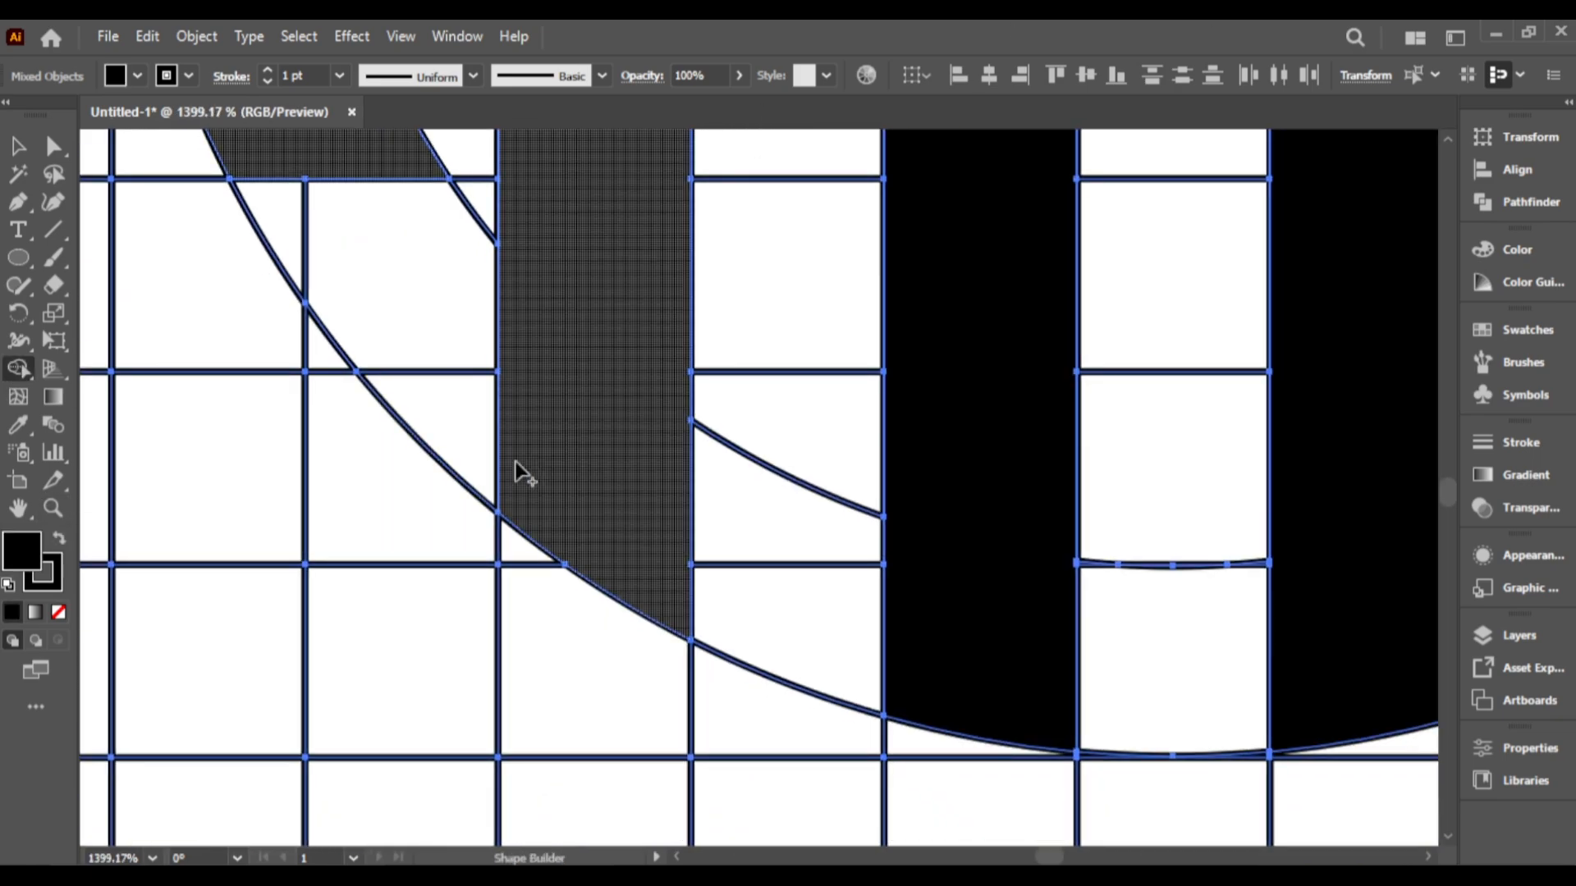
pyautogui.moveTo(1382, 522); pyautogui.dragTo(872, 578)
pyautogui.moveTo(1231, 214); pyautogui.dragTo(936, 594)
pyautogui.moveTo(1258, 183); pyautogui.dragTo(996, 708)
pyautogui.moveTo(407, 205); pyautogui.dragTo(963, 788)
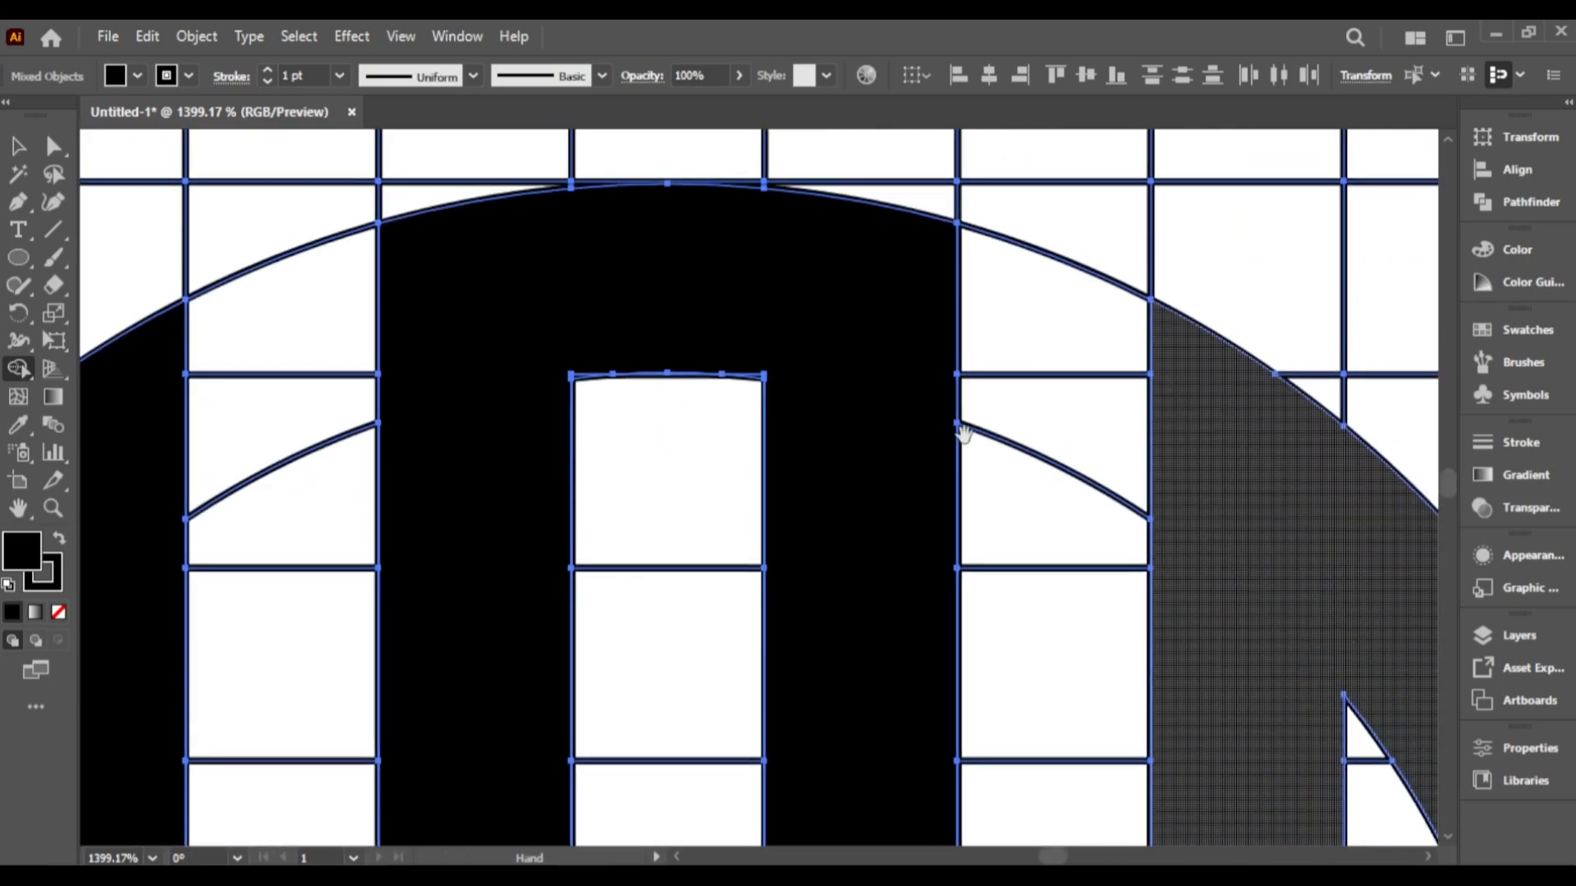
pyautogui.moveTo(960, 432); pyautogui.dragTo(1386, 71)
pyautogui.click(153, 857)
pyautogui.click(215, 834)
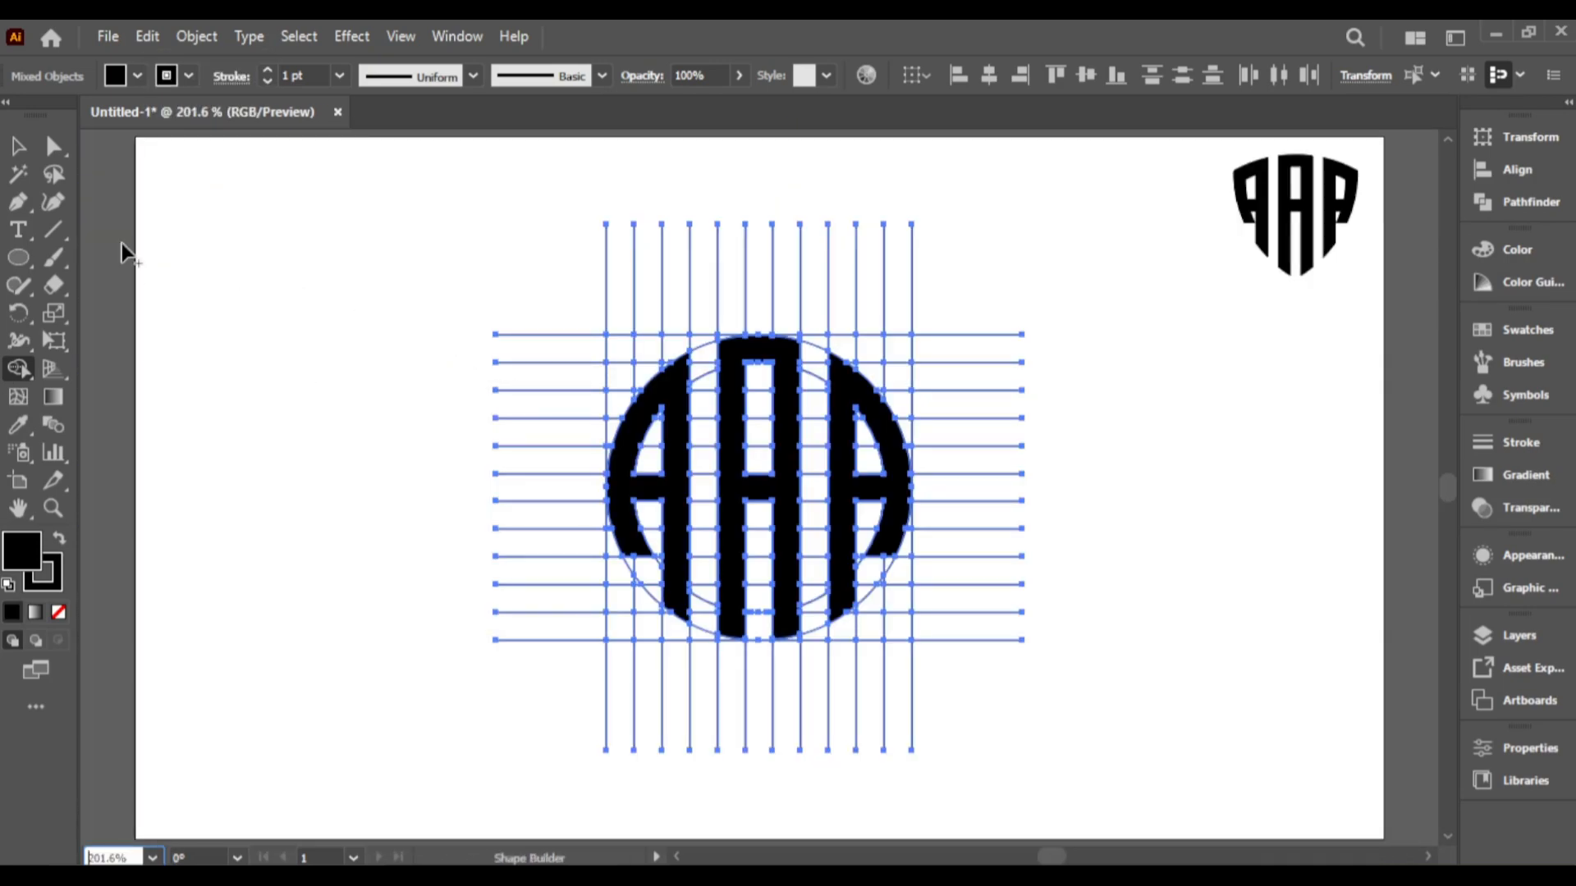
# Select all the leftover grid and circle lines with the Magic Wand and delete them.
pyautogui.press('v')
pyautogui.click(225, 333)
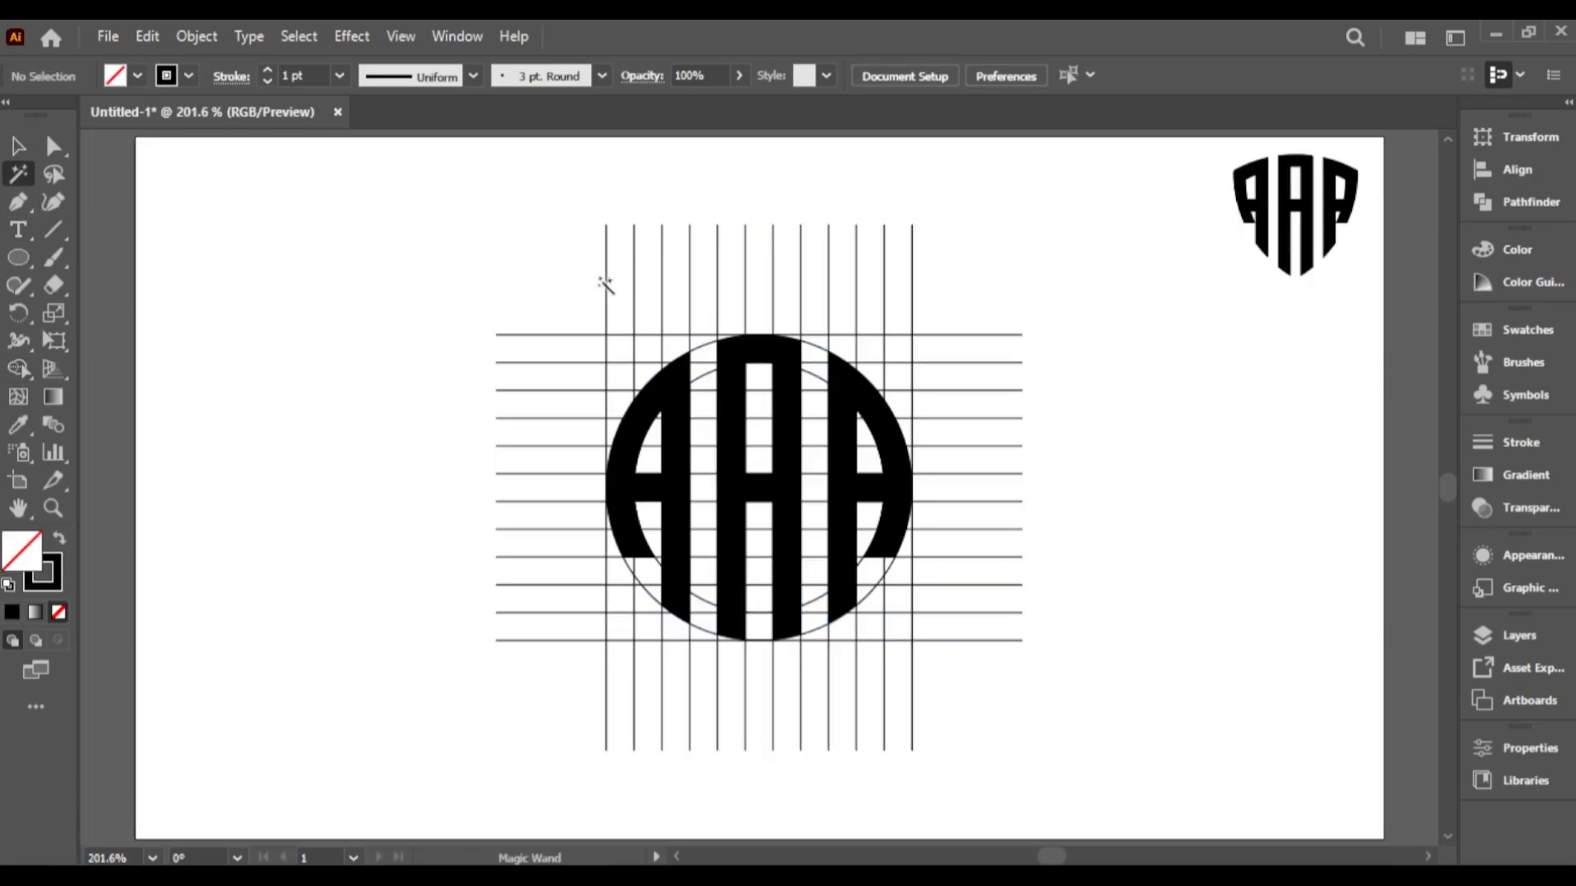
pyautogui.click(606, 284)
pyautogui.press('Delete')
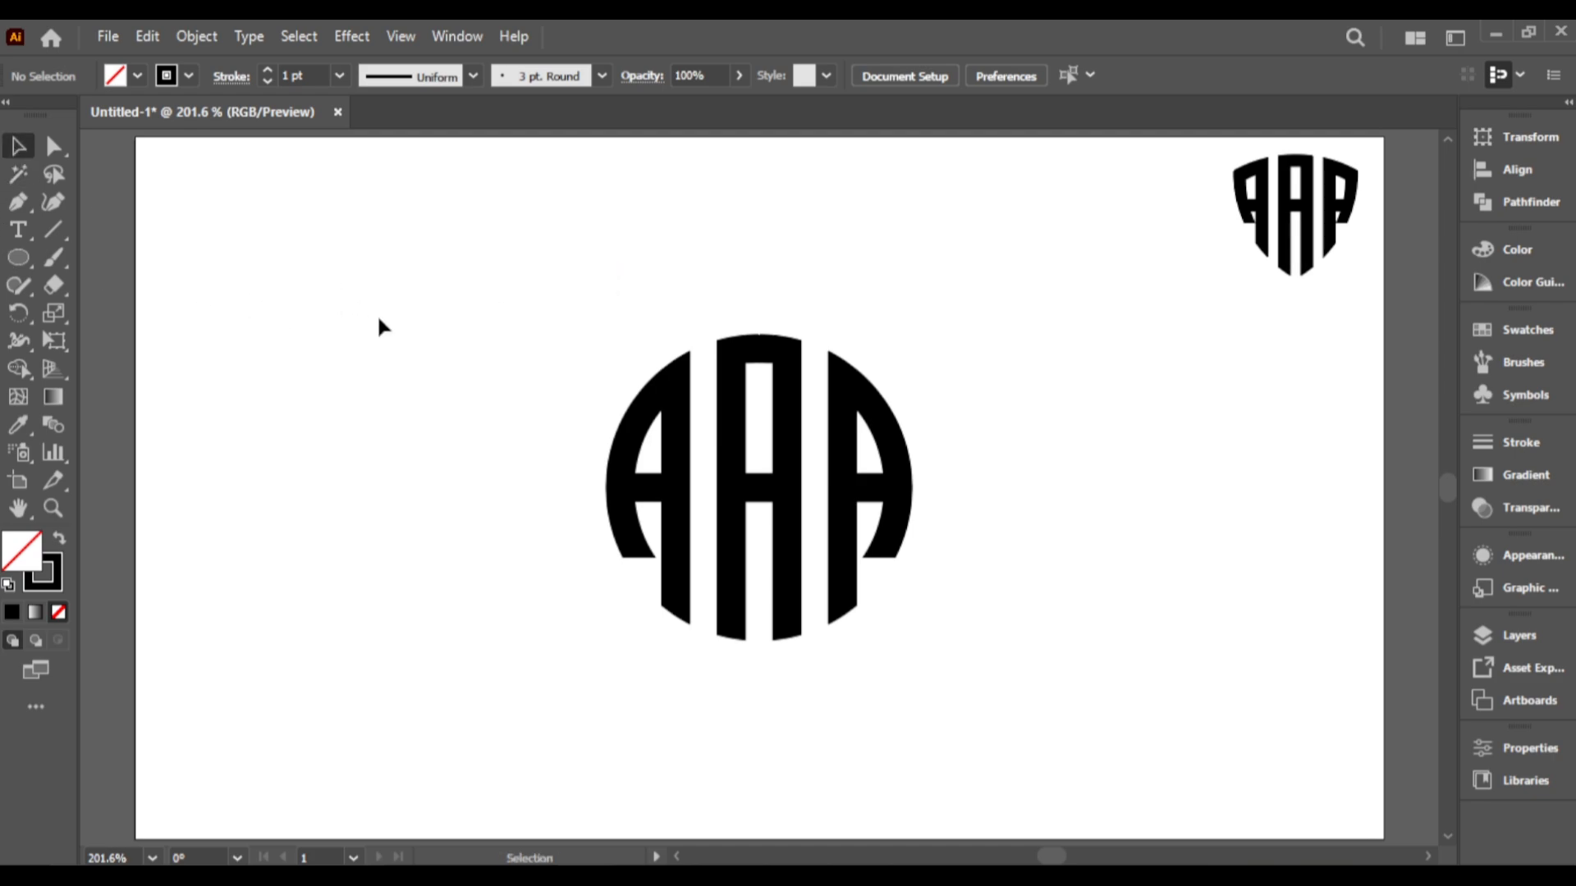
# Give the three circular monogram letters a 3 pt stroke and expand their fill and stroke.
pyautogui.moveTo(938, 678); pyautogui.dragTo(938, 678)
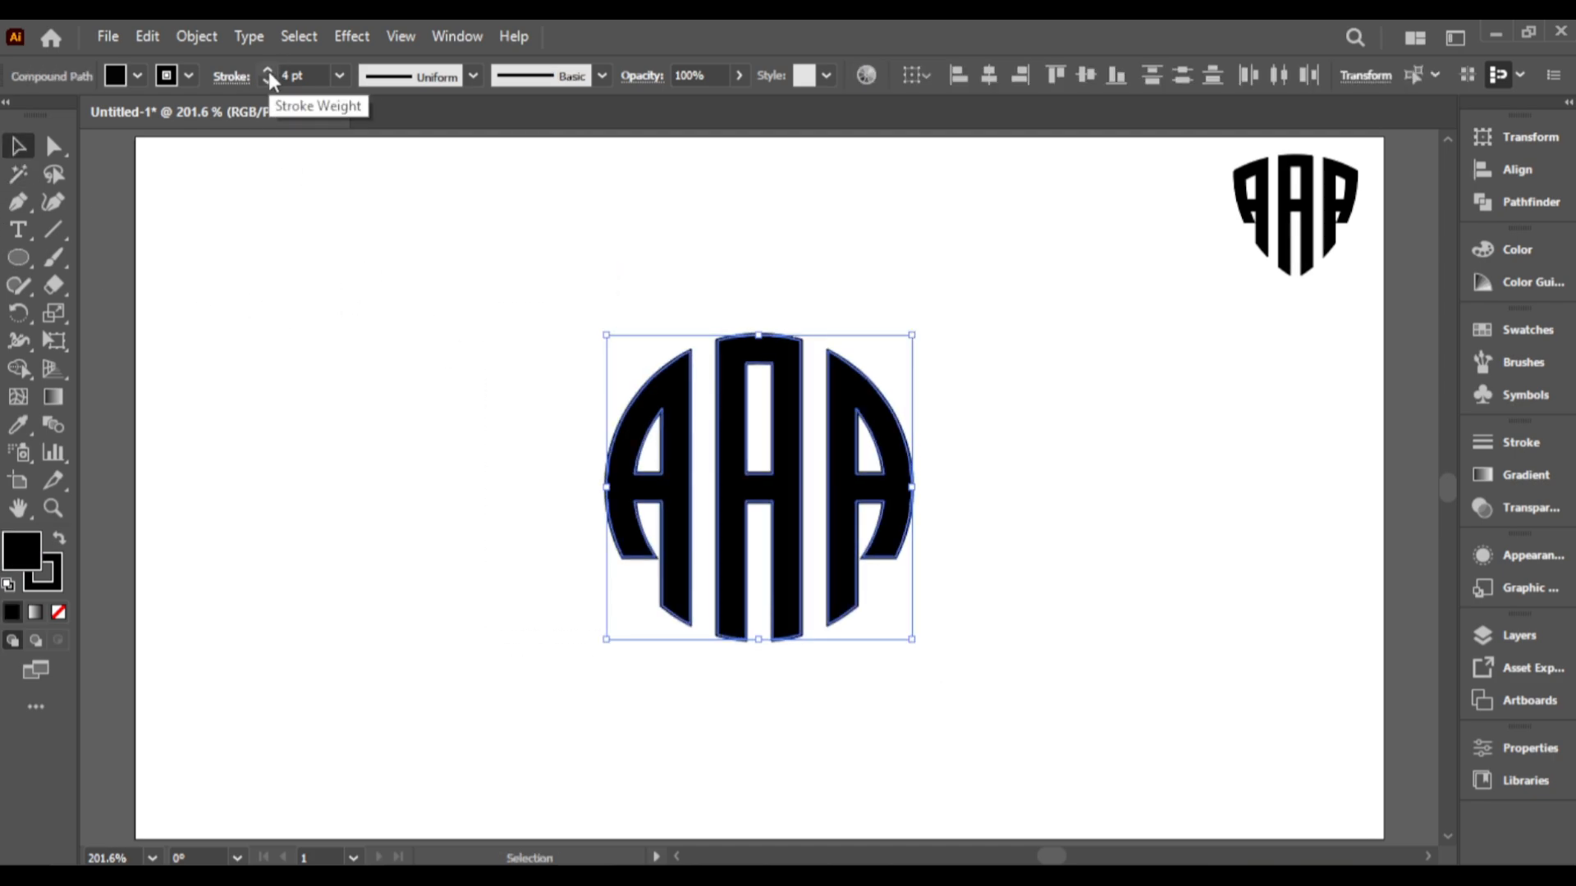
pyautogui.click(196, 36)
pyautogui.click(361, 305)
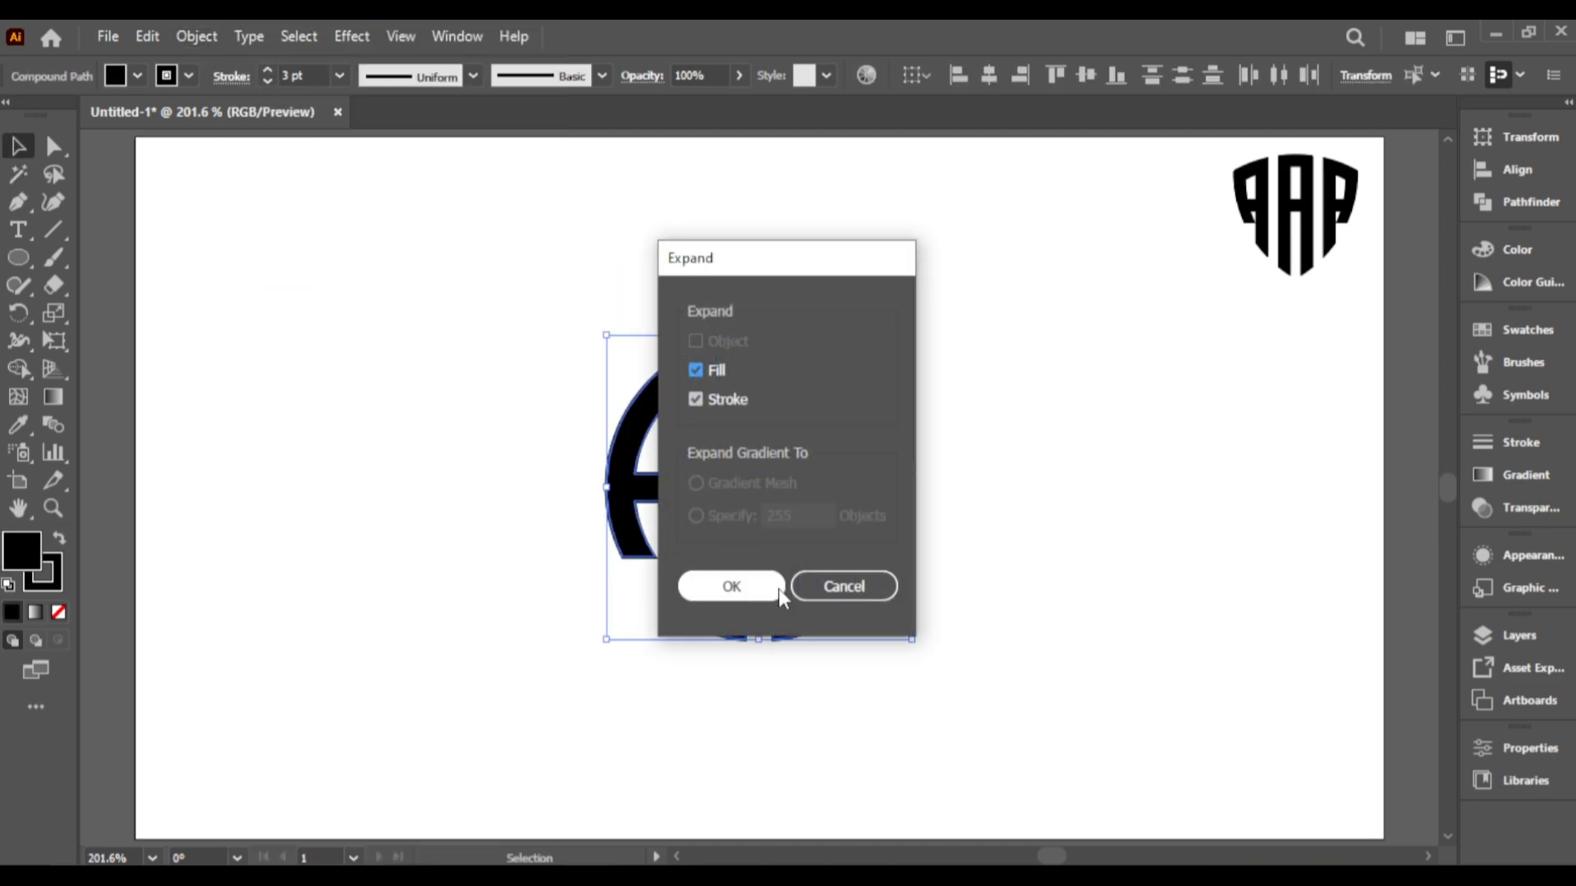
pyautogui.click(768, 586)
# Unite the expanded letter shapes with the Pathfinder.
pyautogui.click(1532, 205)
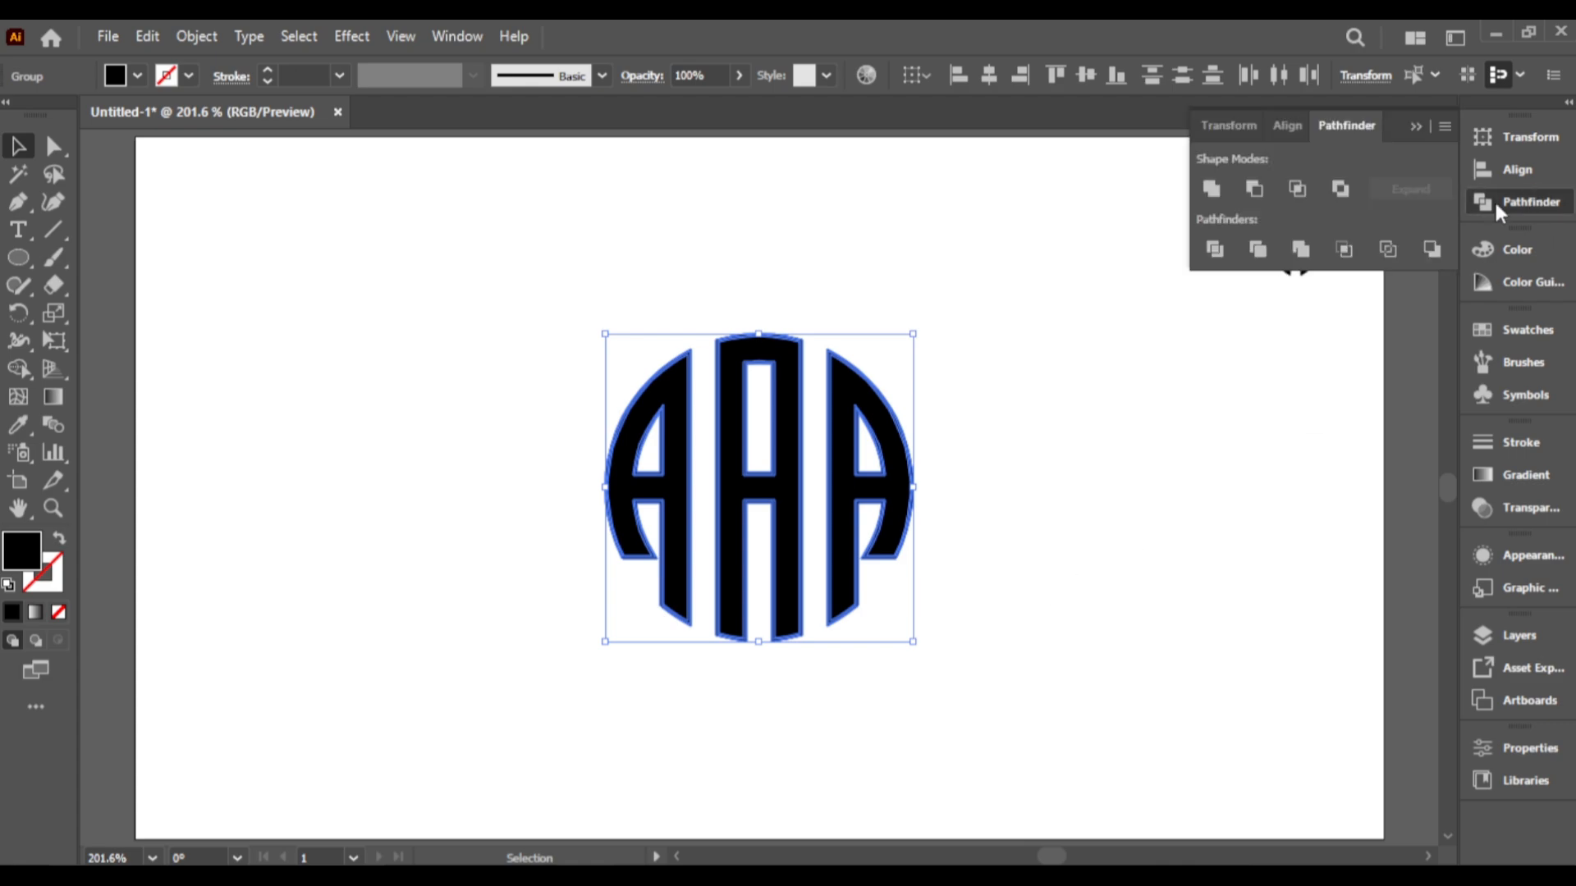
pyautogui.click(1225, 191)
pyautogui.click(1385, 171)
# Scale down the circular monogram and place it directly below the shield logo.
pyautogui.click(742, 495)
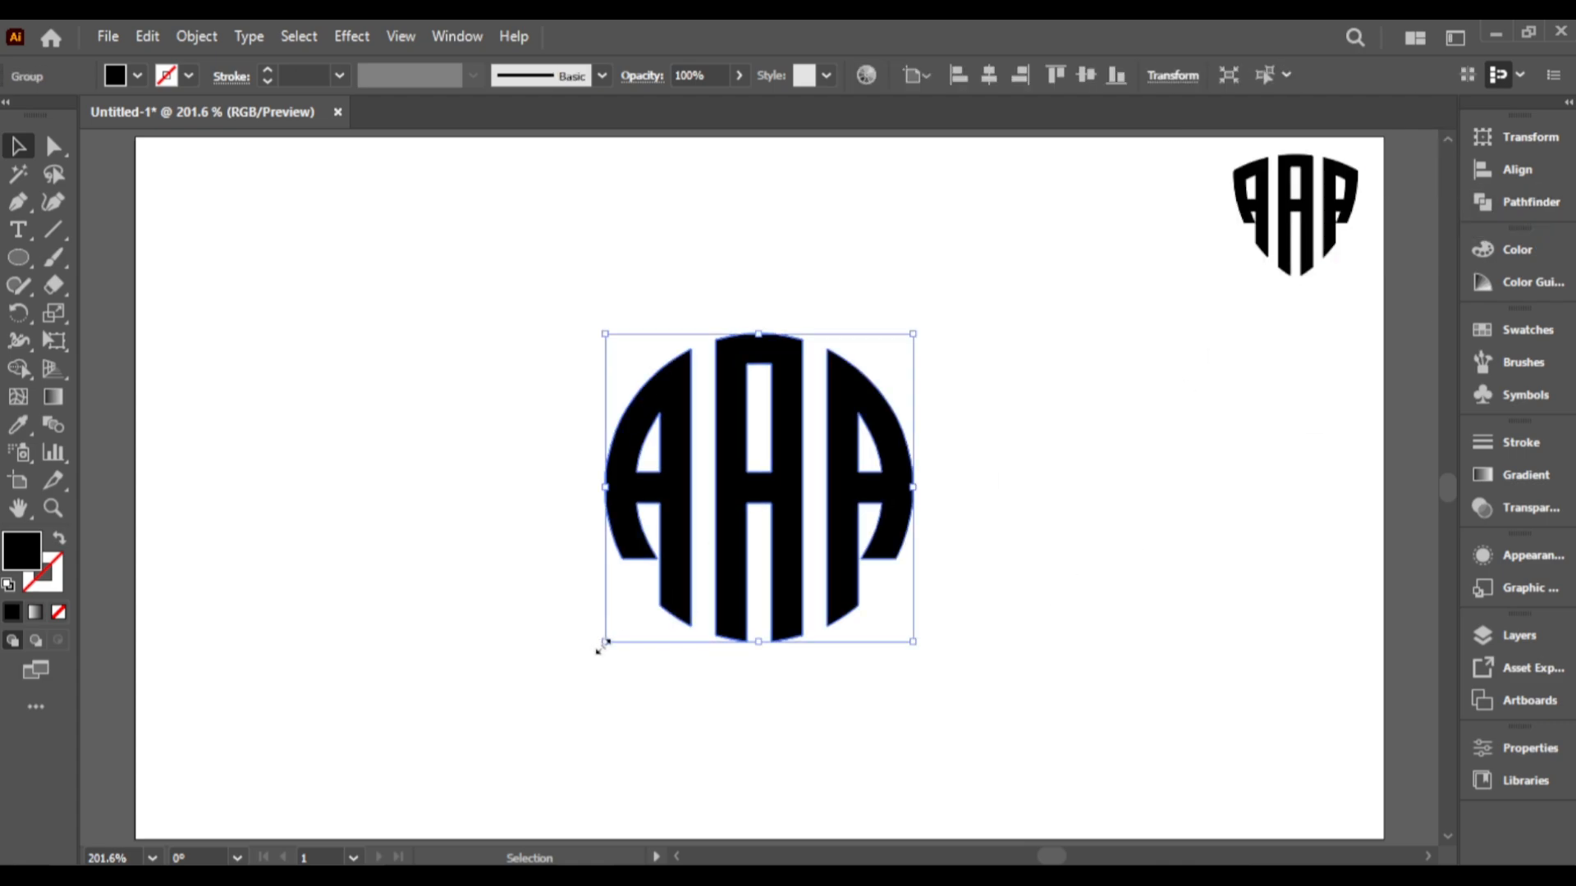
pyautogui.moveTo(600, 649); pyautogui.dragTo(780, 518)
pyautogui.moveTo(900, 409); pyautogui.dragTo(1284, 380)
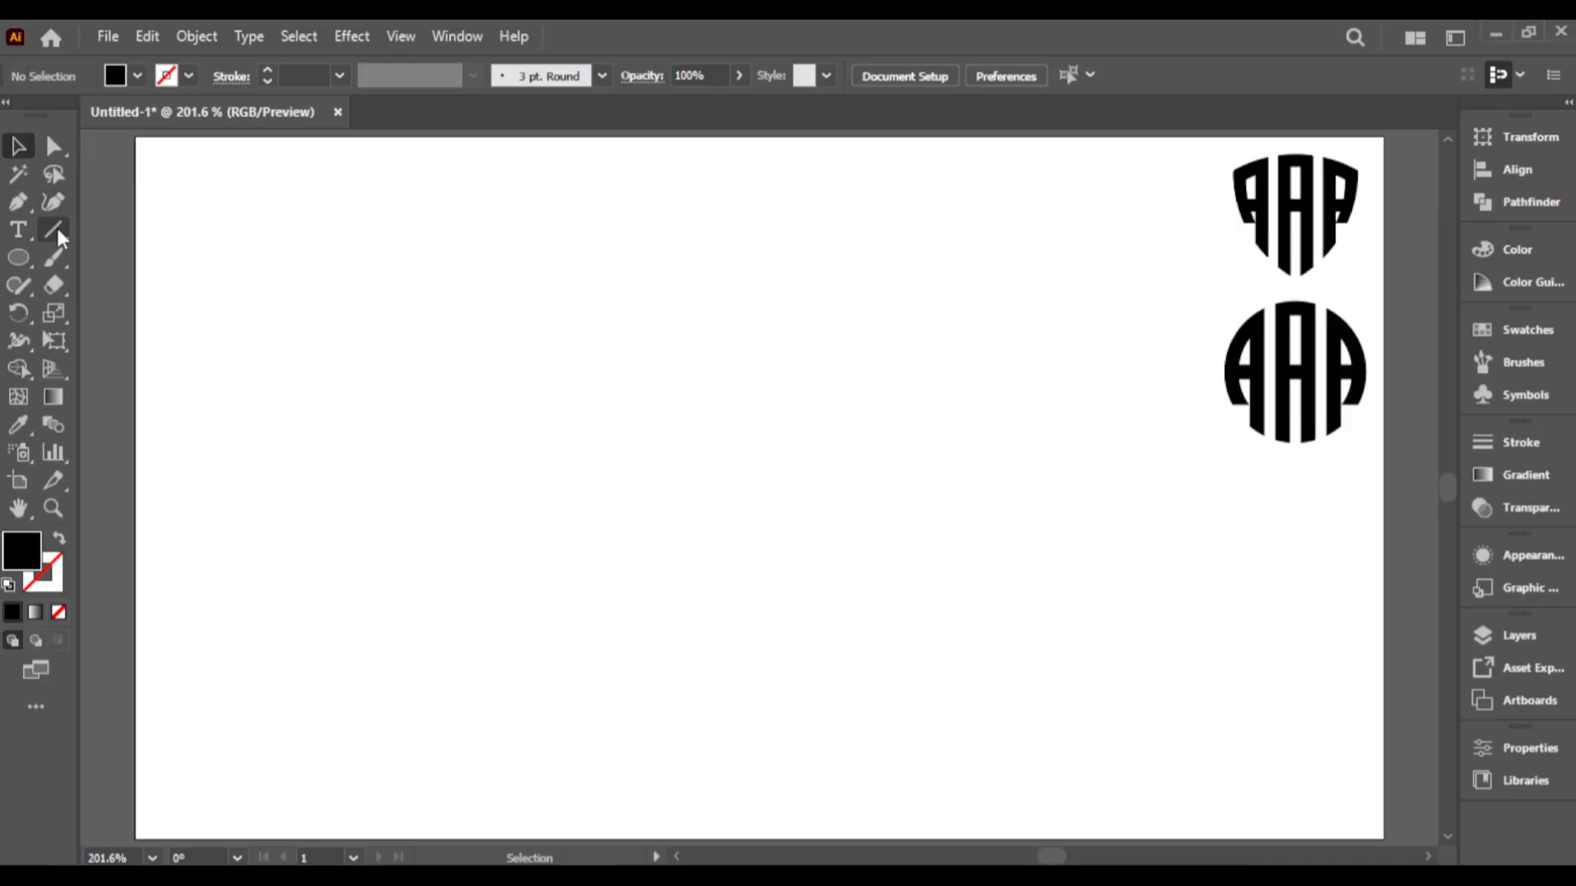
# Draw a tall vertical line on the empty artboard with a 1 pt black stroke and no fill.
pyautogui.click(54, 229)
pyautogui.moveTo(444, 223); pyautogui.dragTo(444, 715)
pyautogui.click(18, 146)
pyautogui.click(189, 76)
pyautogui.click(58, 118)
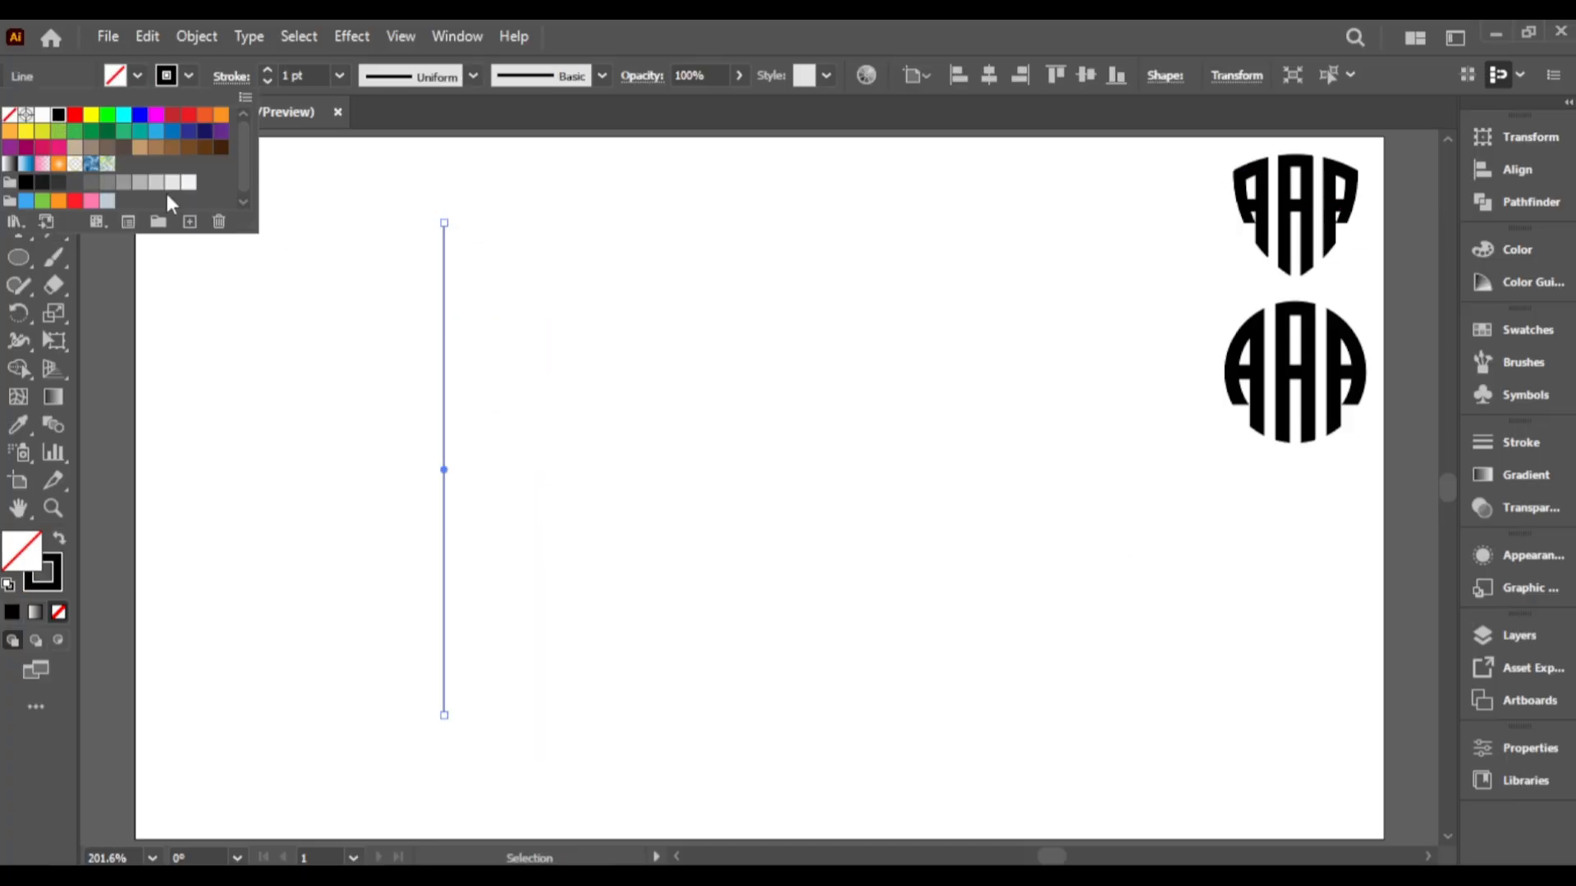
pyautogui.press('Escape')
# Copy the vertical line a short distance to the right and repeat the copy to make 12 evenly spaced lines.
pyautogui.moveTo(450, 361); pyautogui.dragTo(476, 369)
pyautogui.hotkey('ctrl', 'd')
pyautogui.hotkey('ctrl', 'd')
pyautogui.hotkey('ctrl', 'd')
pyautogui.hotkey('ctrl', 'd')
pyautogui.hotkey('ctrl', 'd')
pyautogui.hotkey('ctrl', 'd')
pyautogui.hotkey('ctrl', 'd')
pyautogui.hotkey('ctrl', 'd')
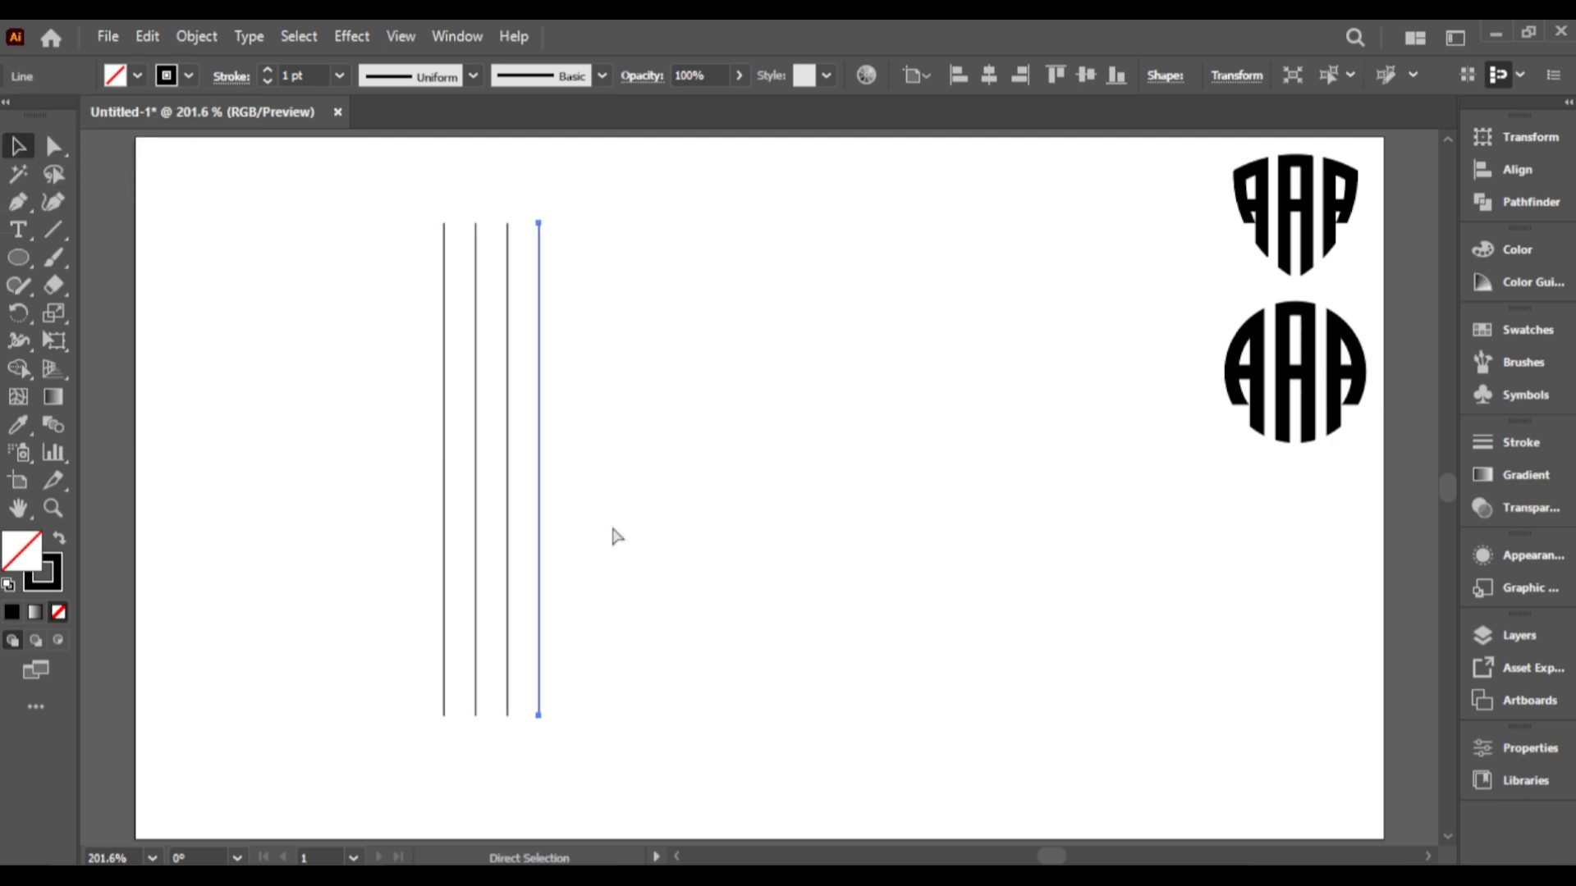
pyautogui.hotkey('ctrl', 'd')
pyautogui.hotkey('ctrl', 'd')
pyautogui.click(373, 238)
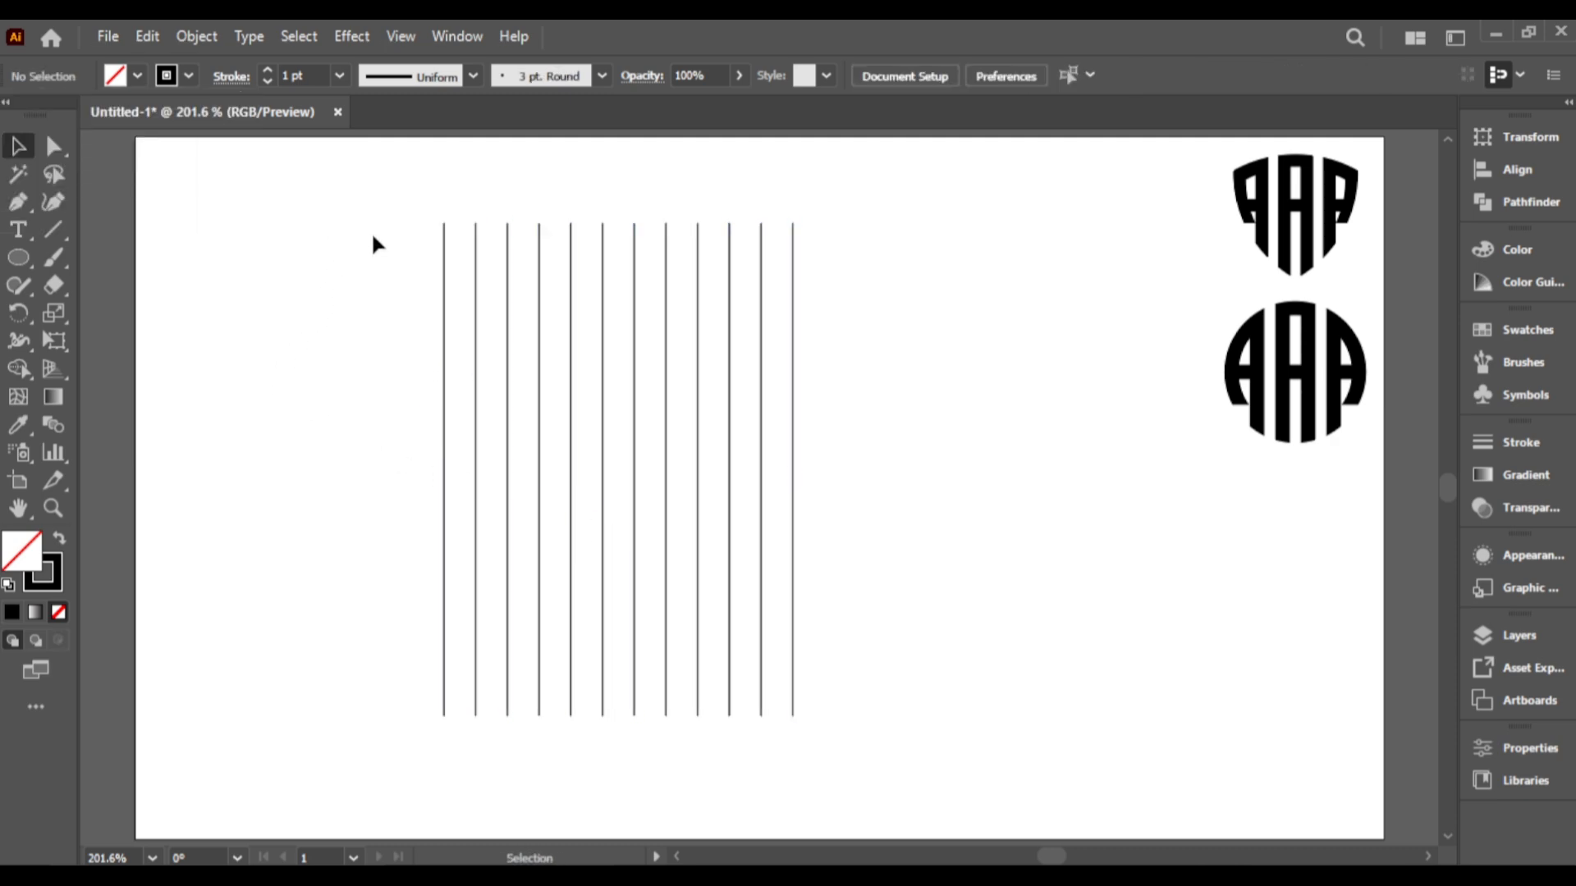
# Group the 12 vertical lines and centre the group horizontally and vertically on the artboard.
pyautogui.moveTo(825, 736); pyautogui.dragTo(826, 736)
pyautogui.hotkey('ctrl', 'g')
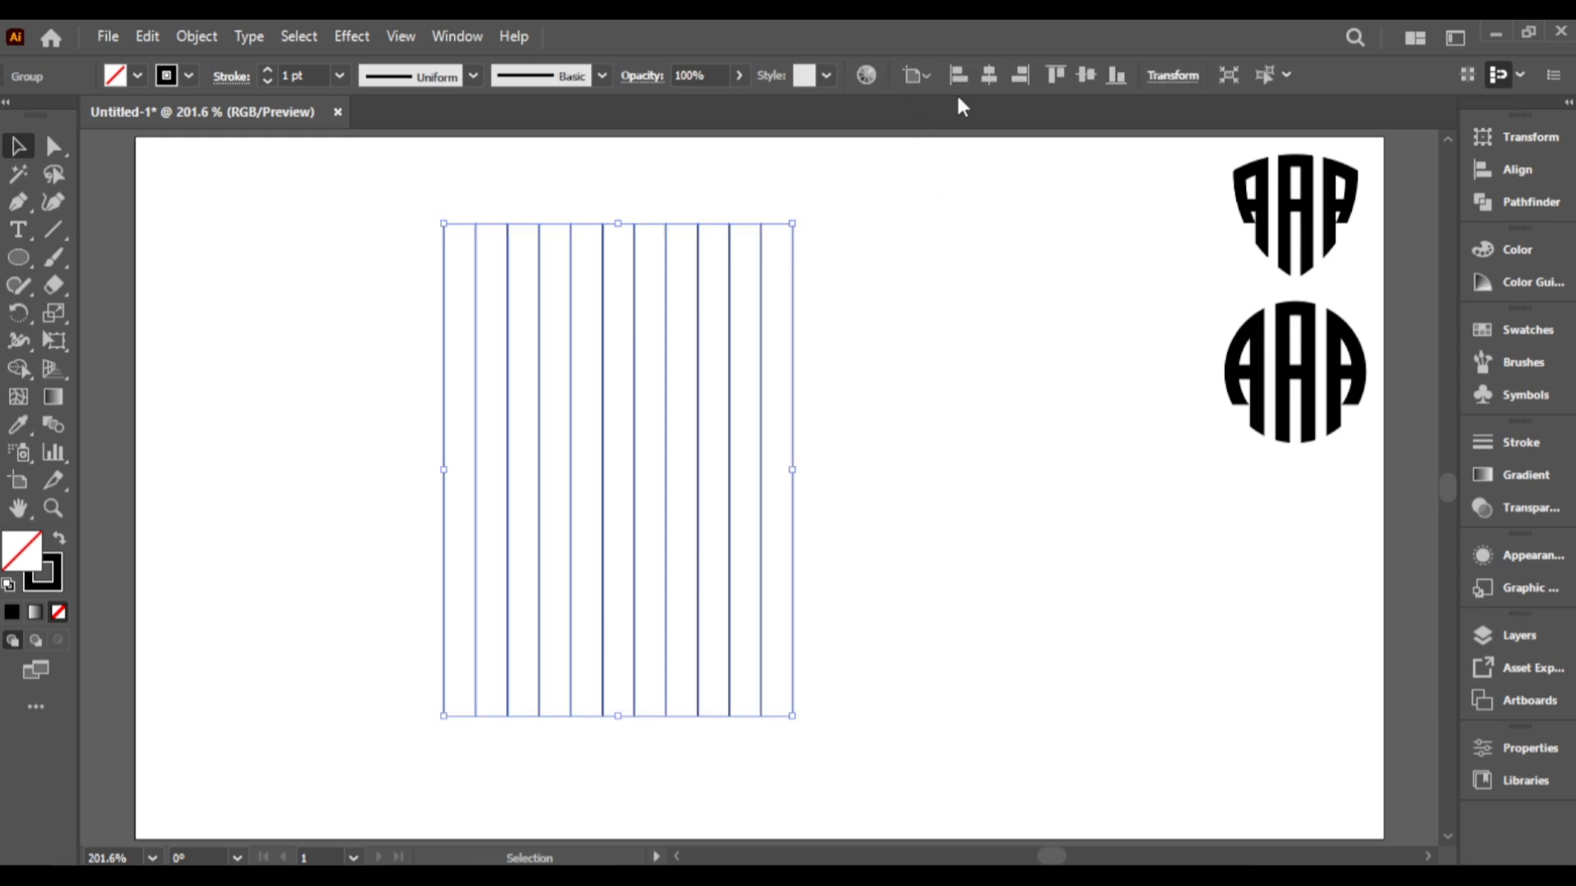
pyautogui.click(958, 75)
pyautogui.click(989, 75)
pyautogui.click(1086, 75)
pyautogui.click(749, 357)
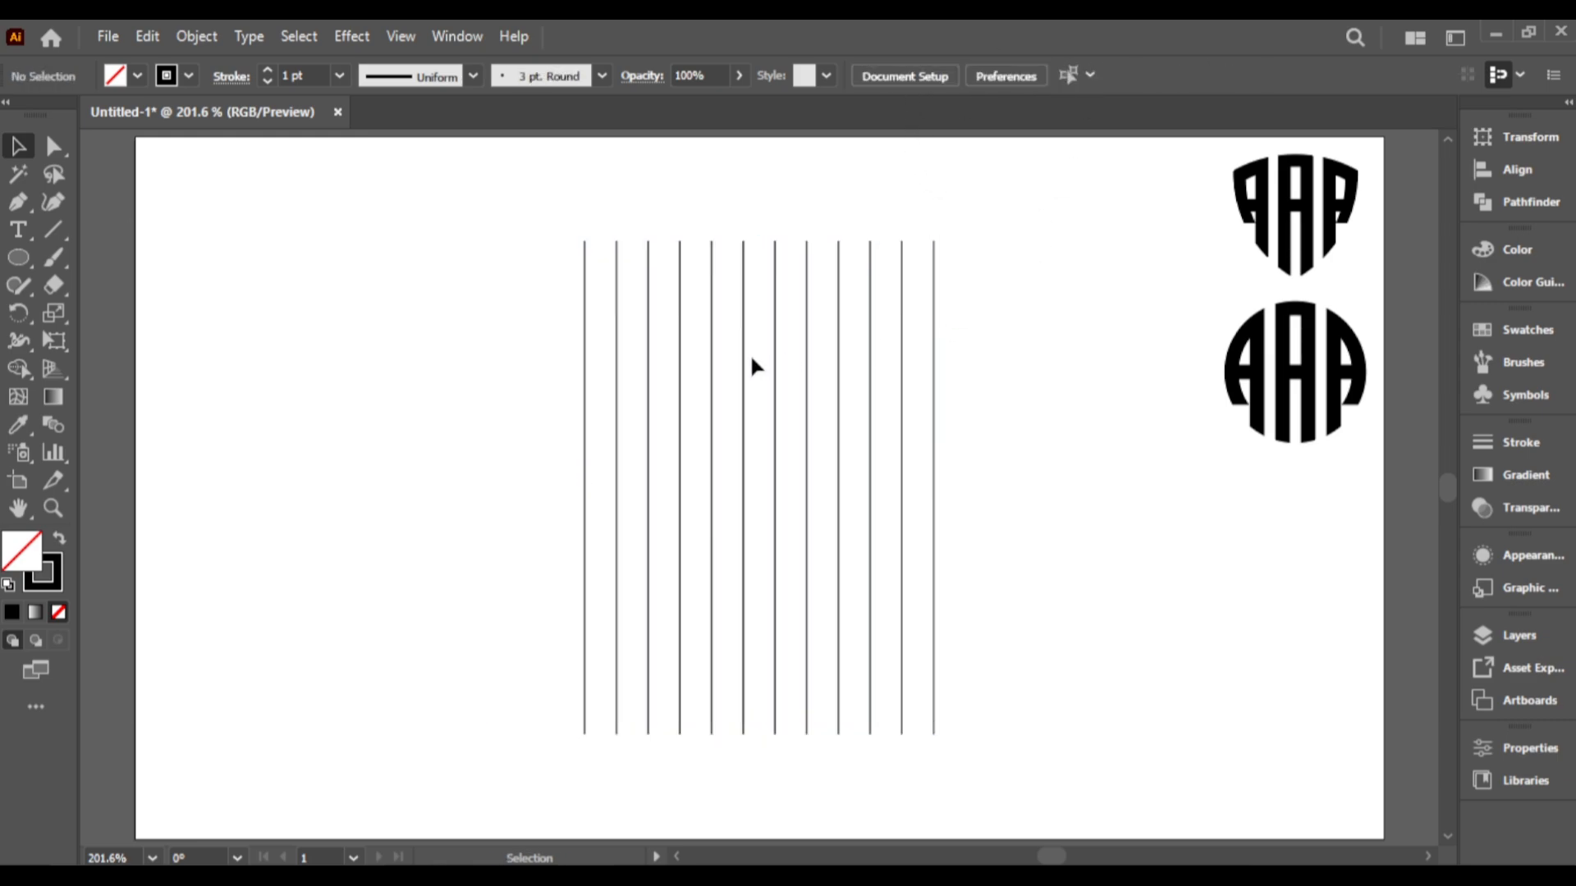
pyautogui.click(745, 357)
pyautogui.click(539, 371)
# Draw a small hexagon beside the line group and rotate it so a corner points straight up.
pyautogui.click(18, 257)
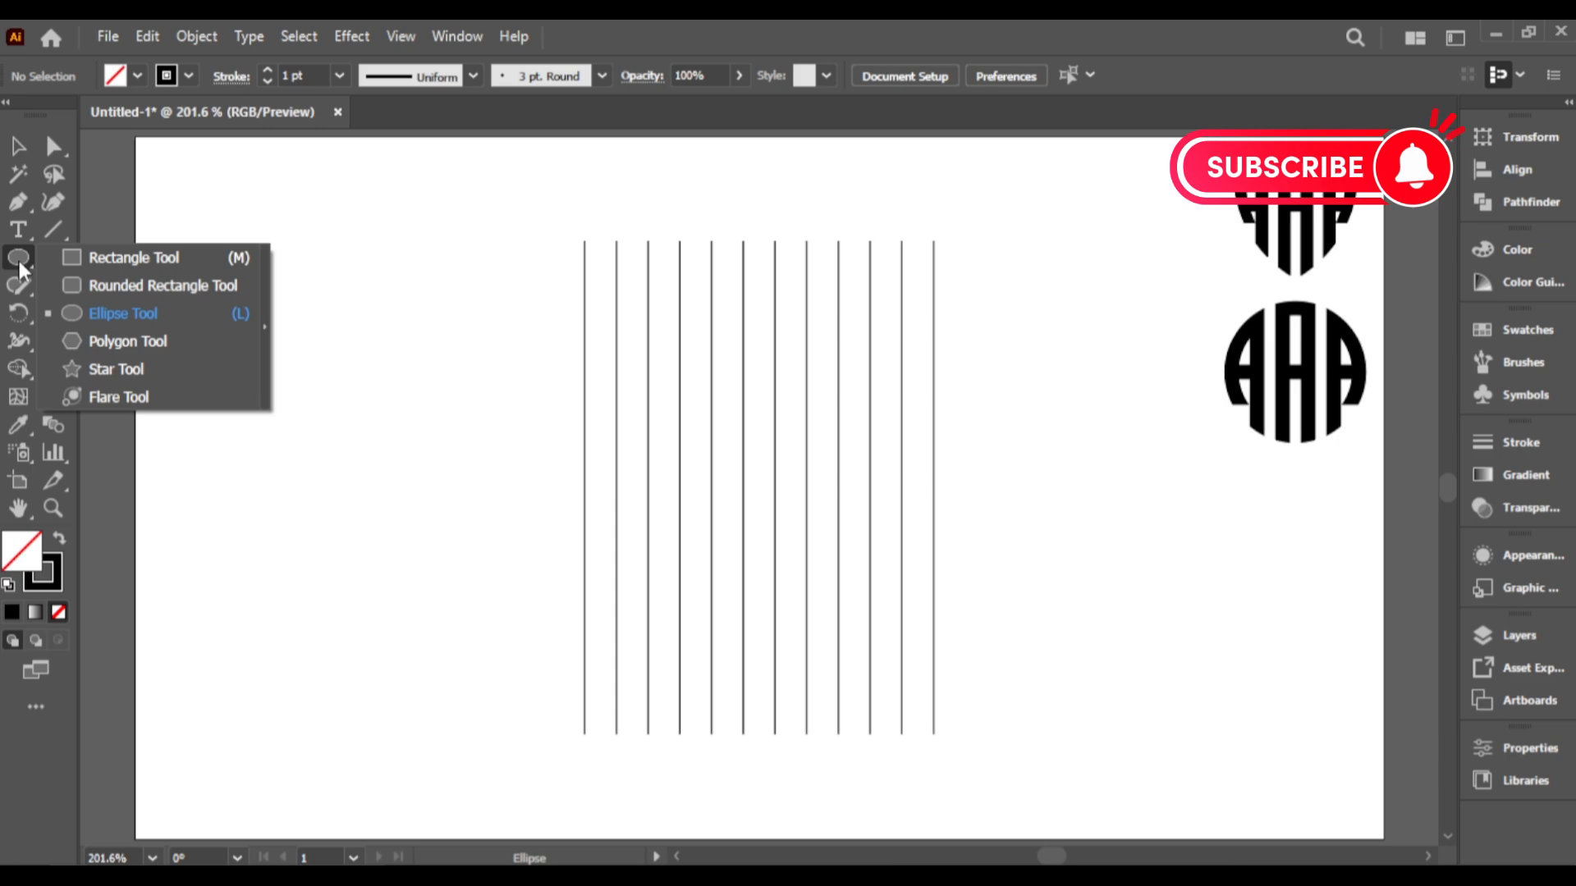
pyautogui.click(156, 338)
pyautogui.moveTo(398, 327); pyautogui.dragTo(480, 328)
pyautogui.press('v')
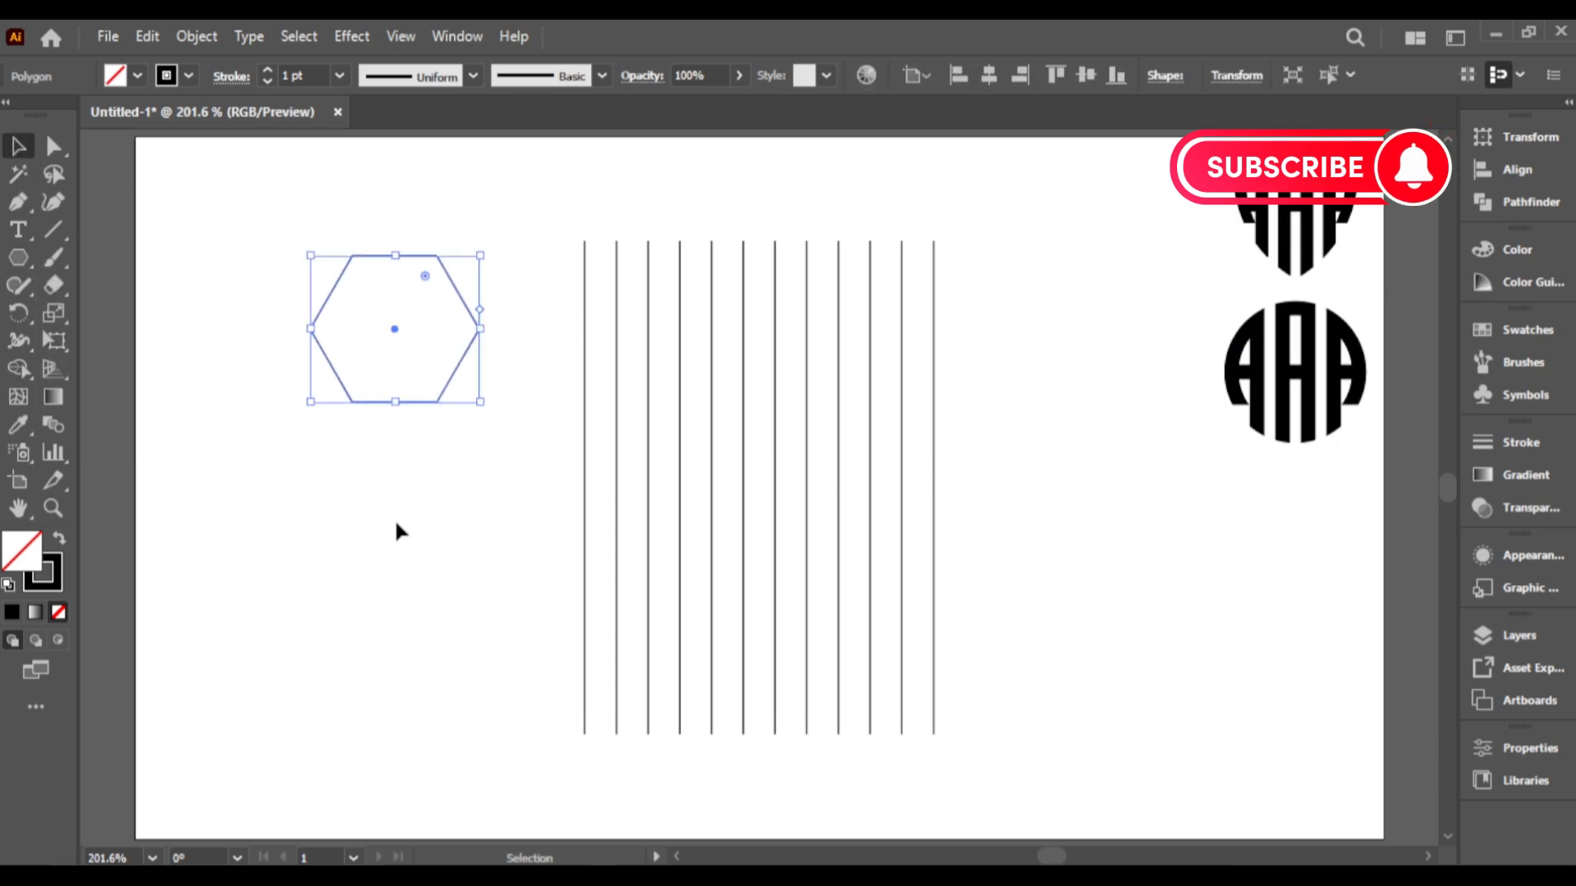
pyautogui.click(397, 531)
pyautogui.click(431, 403)
pyautogui.moveTo(484, 402); pyautogui.dragTo(468, 735)
pyautogui.click(367, 452)
# Rotate the line group until it runs parallel to the hexagon's sloping upper edge, and delete the guide hexagon.
pyautogui.click(585, 353)
pyautogui.moveTo(579, 238); pyautogui.dragTo(416, 514)
pyautogui.click(565, 727)
pyautogui.moveTo(524, 691); pyautogui.dragTo(539, 663)
pyautogui.click(587, 604)
pyautogui.moveTo(454, 519); pyautogui.dragTo(443, 530)
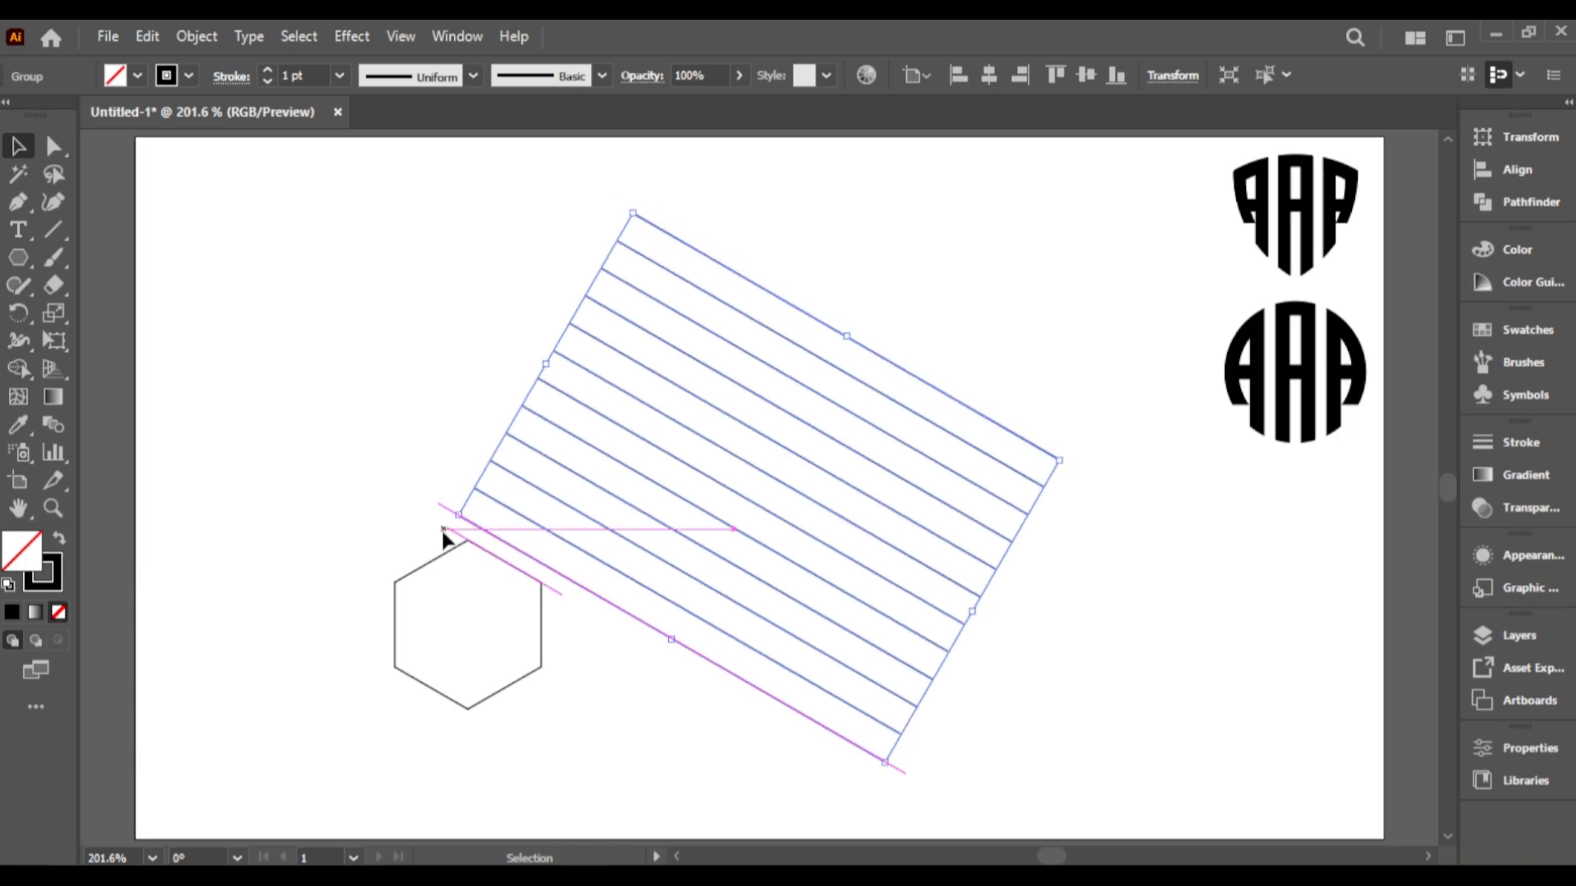
pyautogui.click(444, 532)
pyautogui.click(529, 676)
pyautogui.press('Delete')
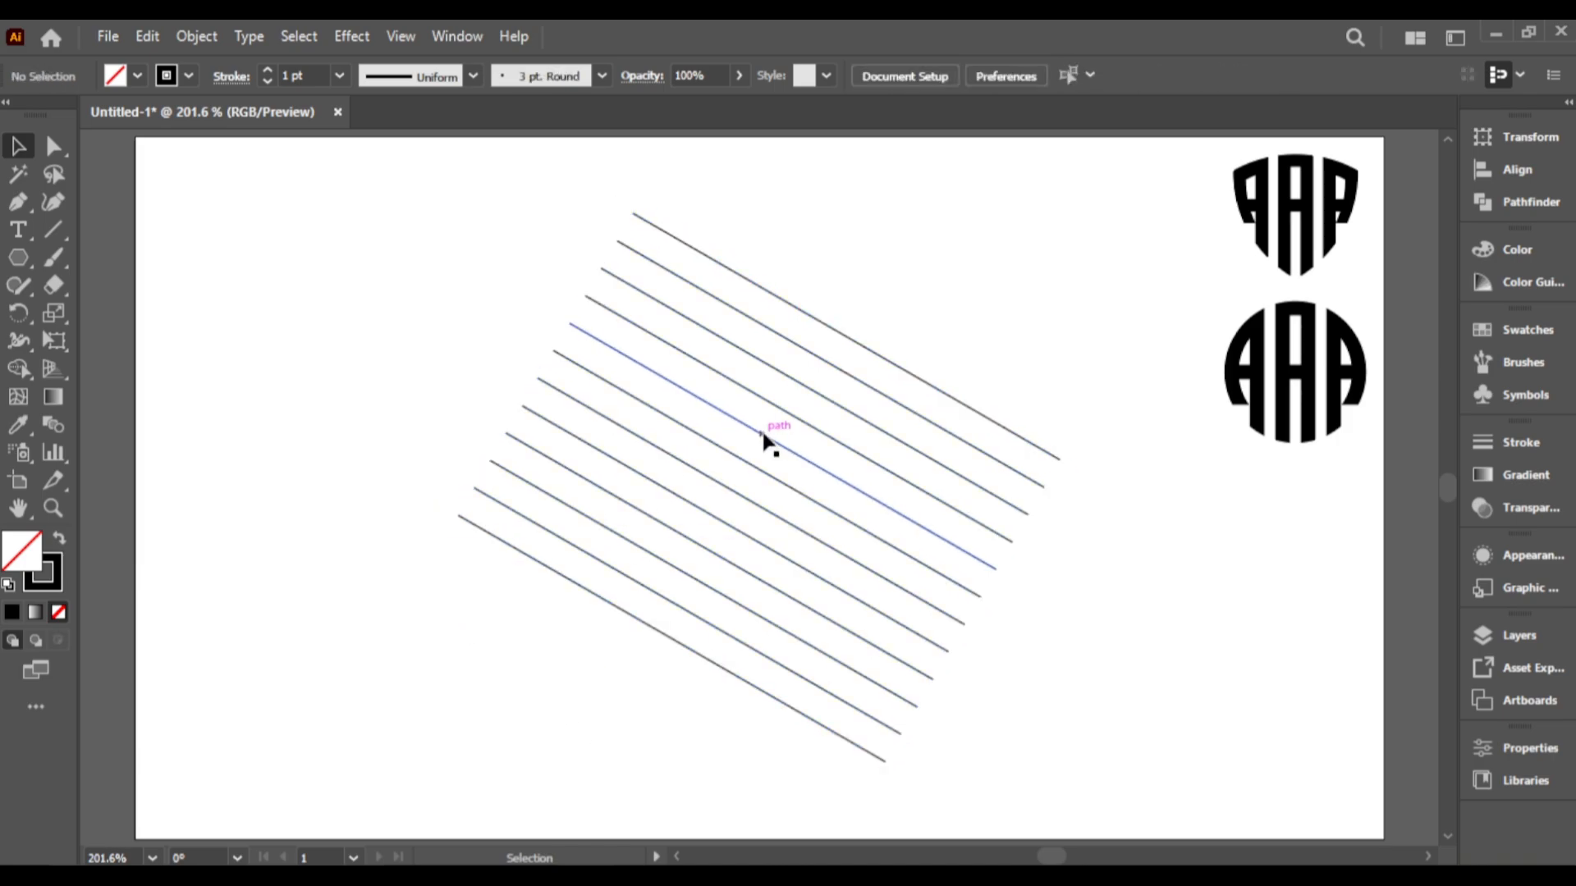
# Copy the slanted line group and paste the copy in place.
pyautogui.click(767, 440)
pyautogui.click(955, 213)
pyautogui.click(837, 380)
pyautogui.click(148, 37)
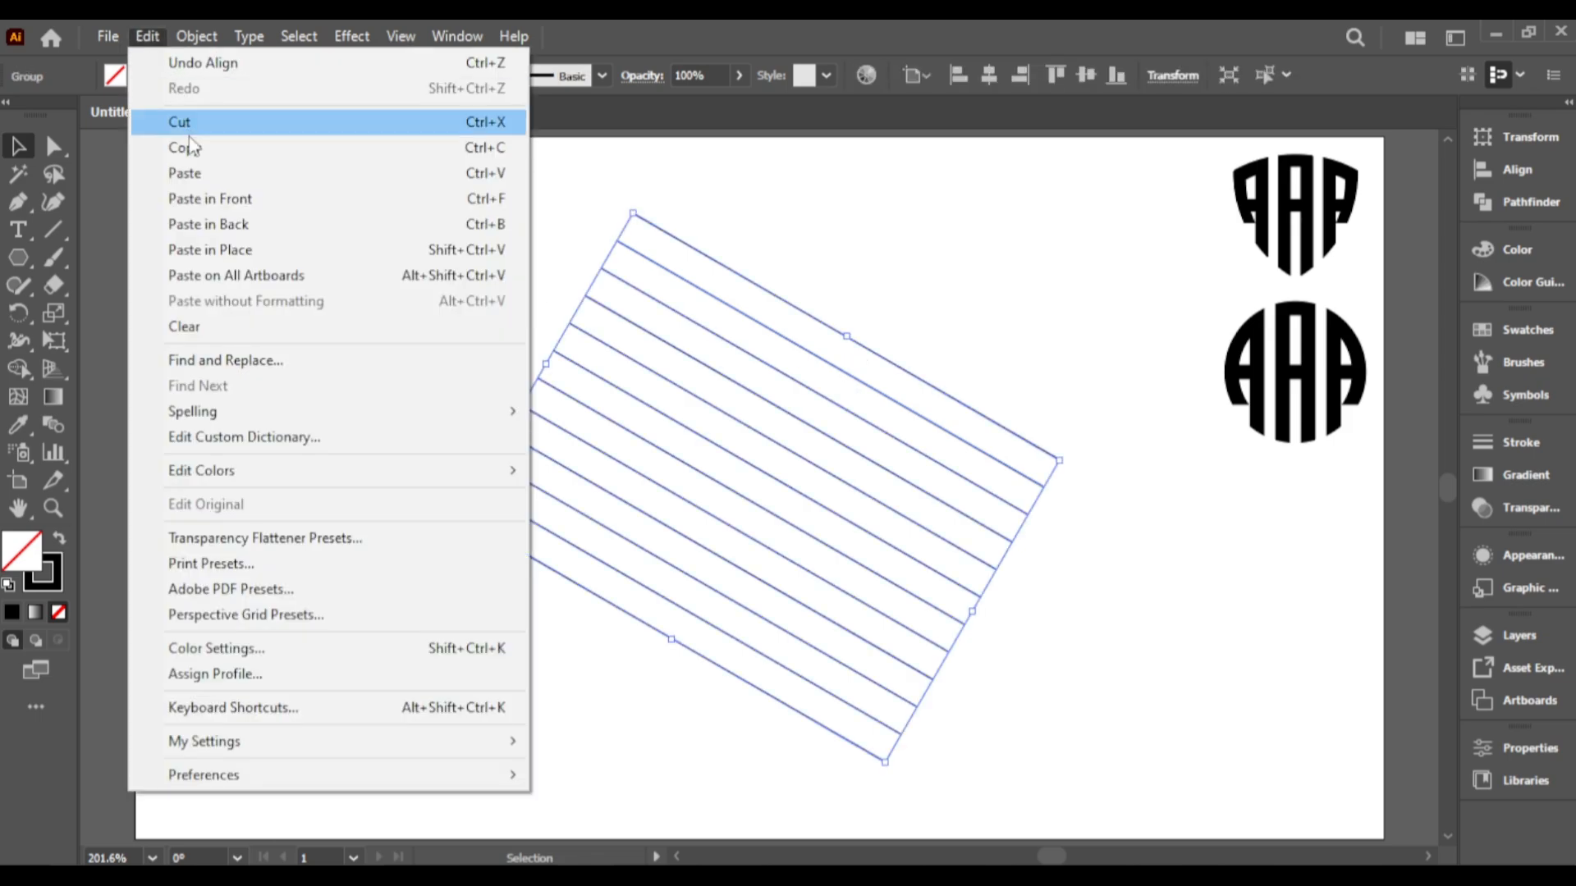
pyautogui.click(189, 144)
pyautogui.click(147, 36)
pyautogui.click(211, 251)
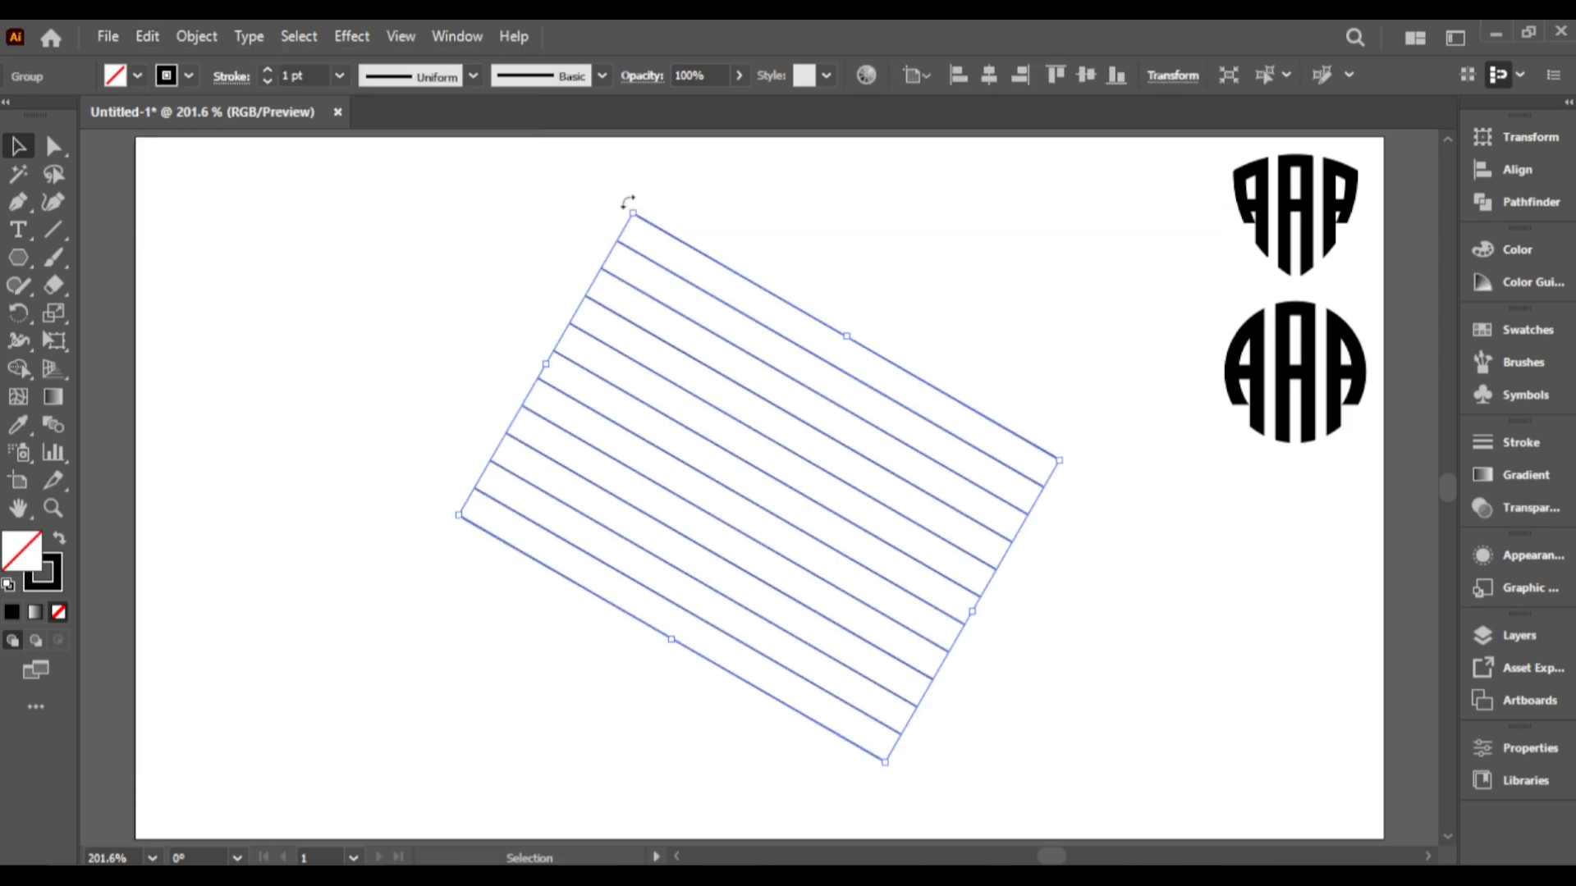
# Rotate the pasted line group to vertical with an exact angle of 270°.
pyautogui.moveTo(628, 201); pyautogui.dragTo(915, 273)
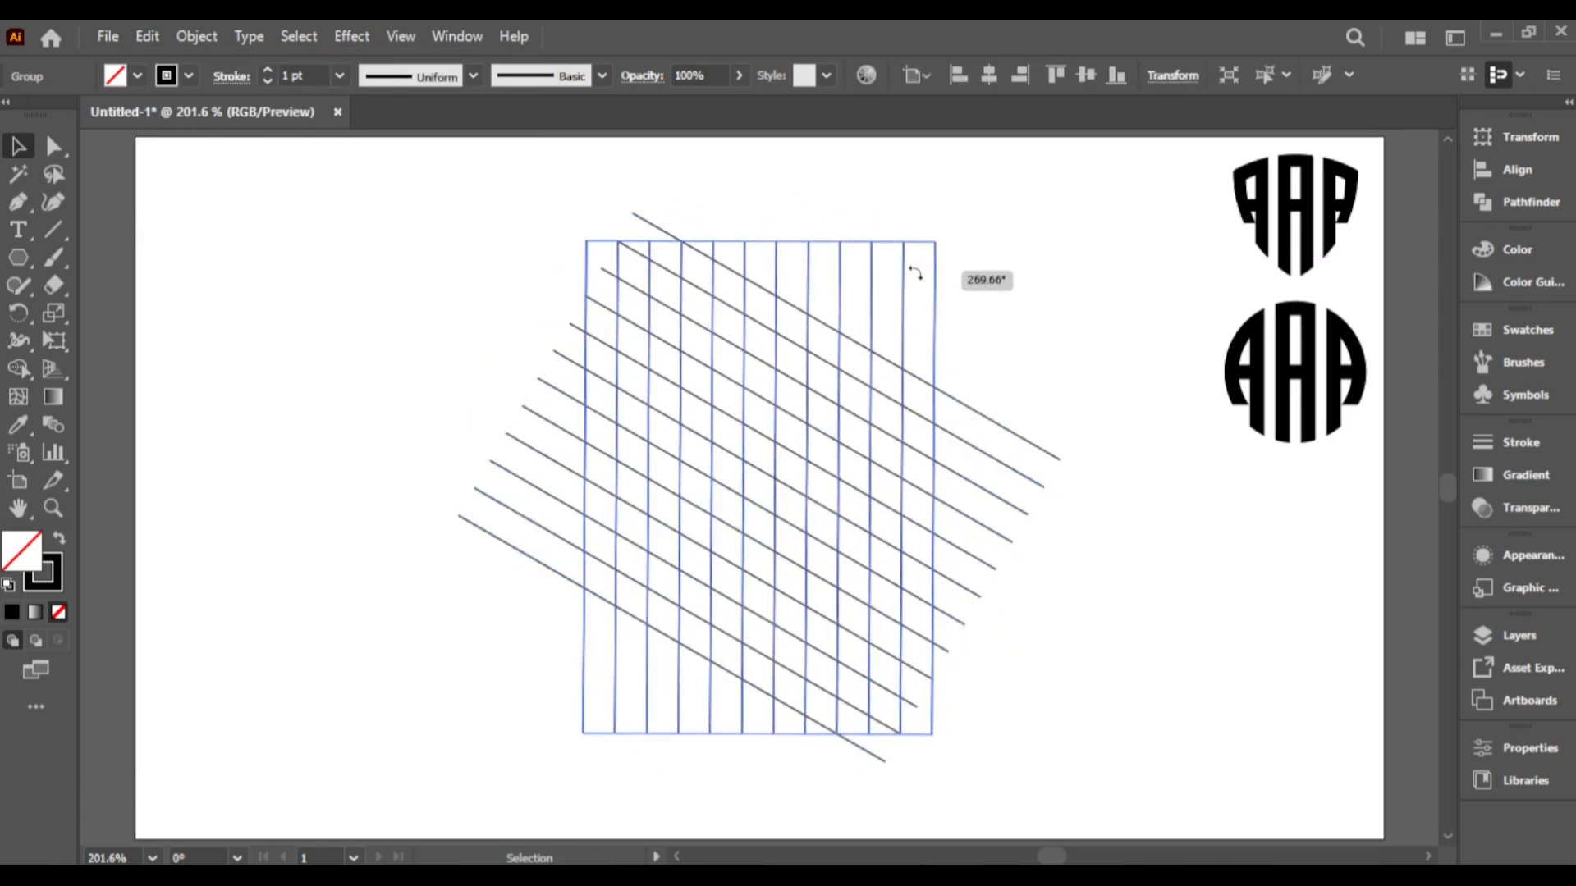
pyautogui.click(1165, 75)
pyautogui.write('270')
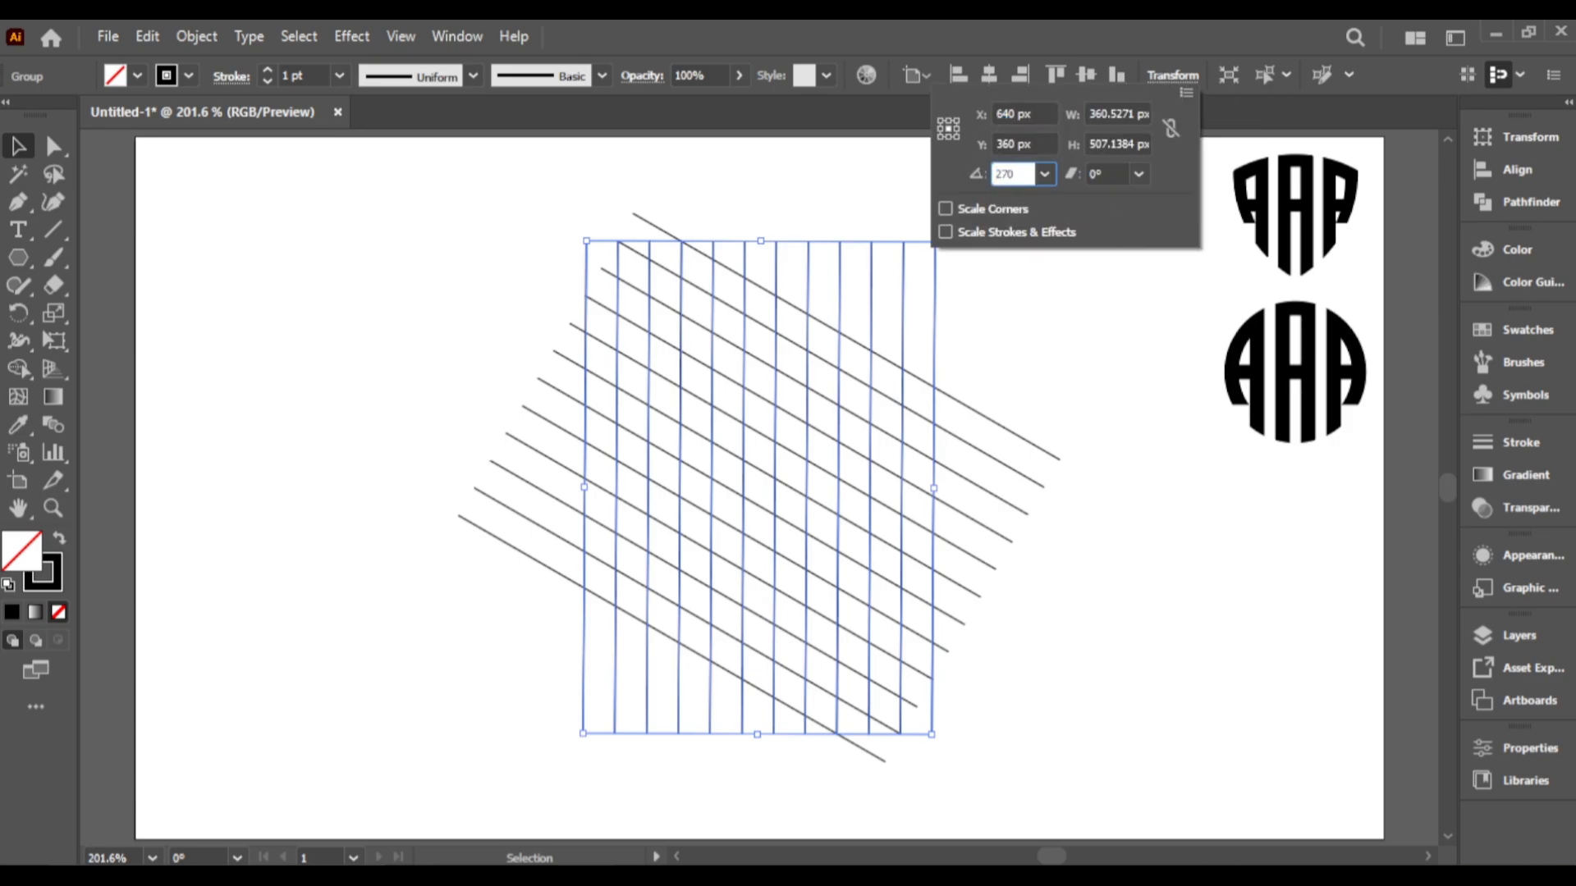
pyautogui.press('Return')
pyautogui.click(924, 298)
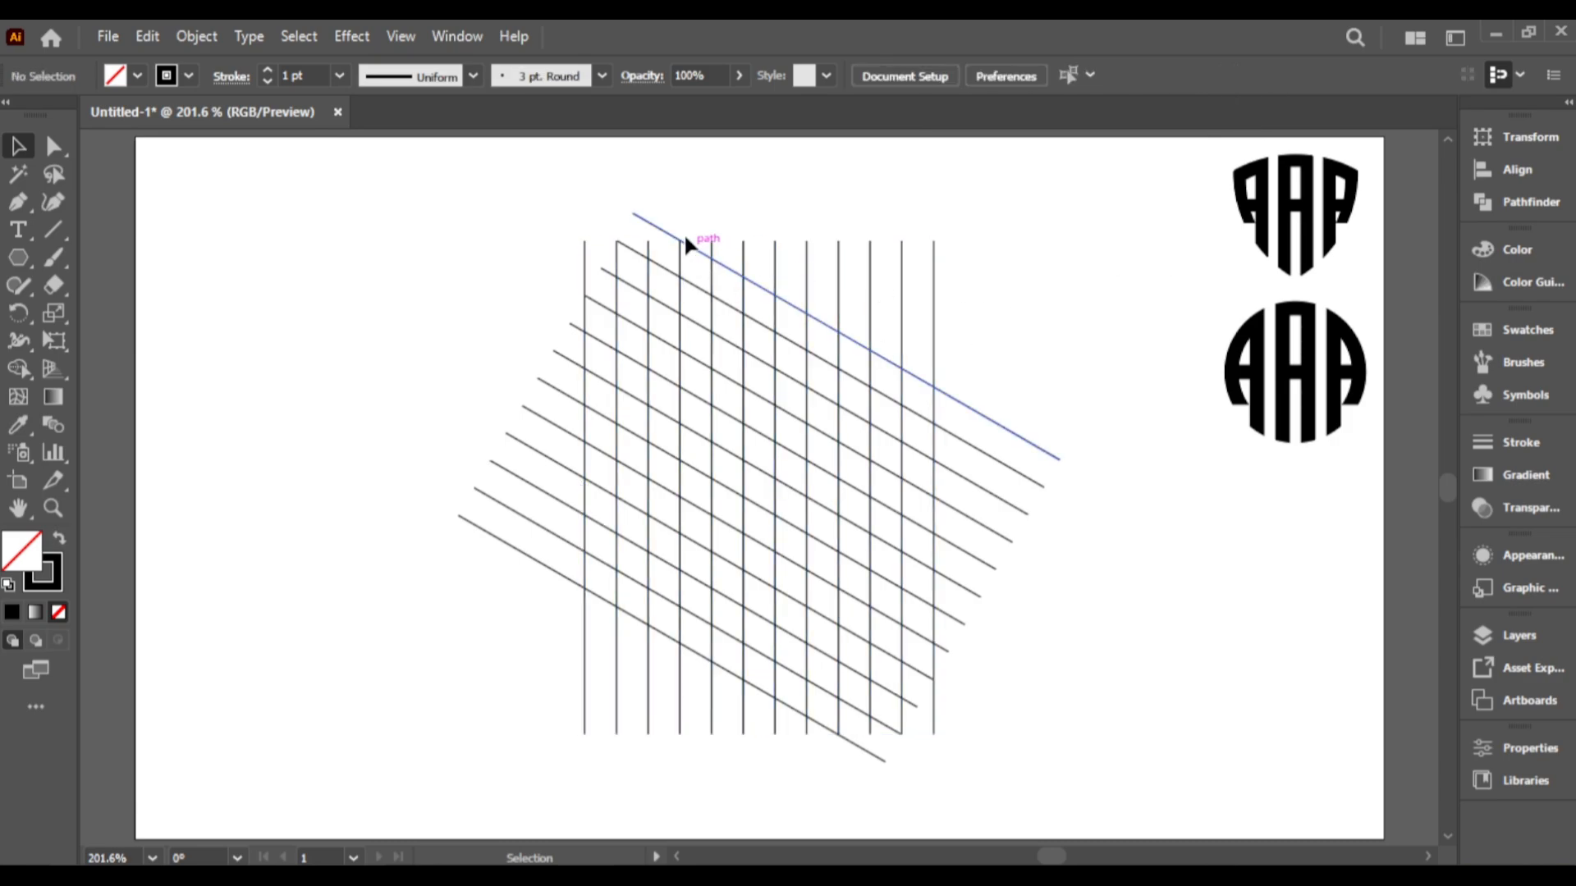
# Reflect a copy of the slanted line group so the two sets of diagonals cross symmetrically.
pyautogui.click(653, 224)
pyautogui.rightClick(668, 231)
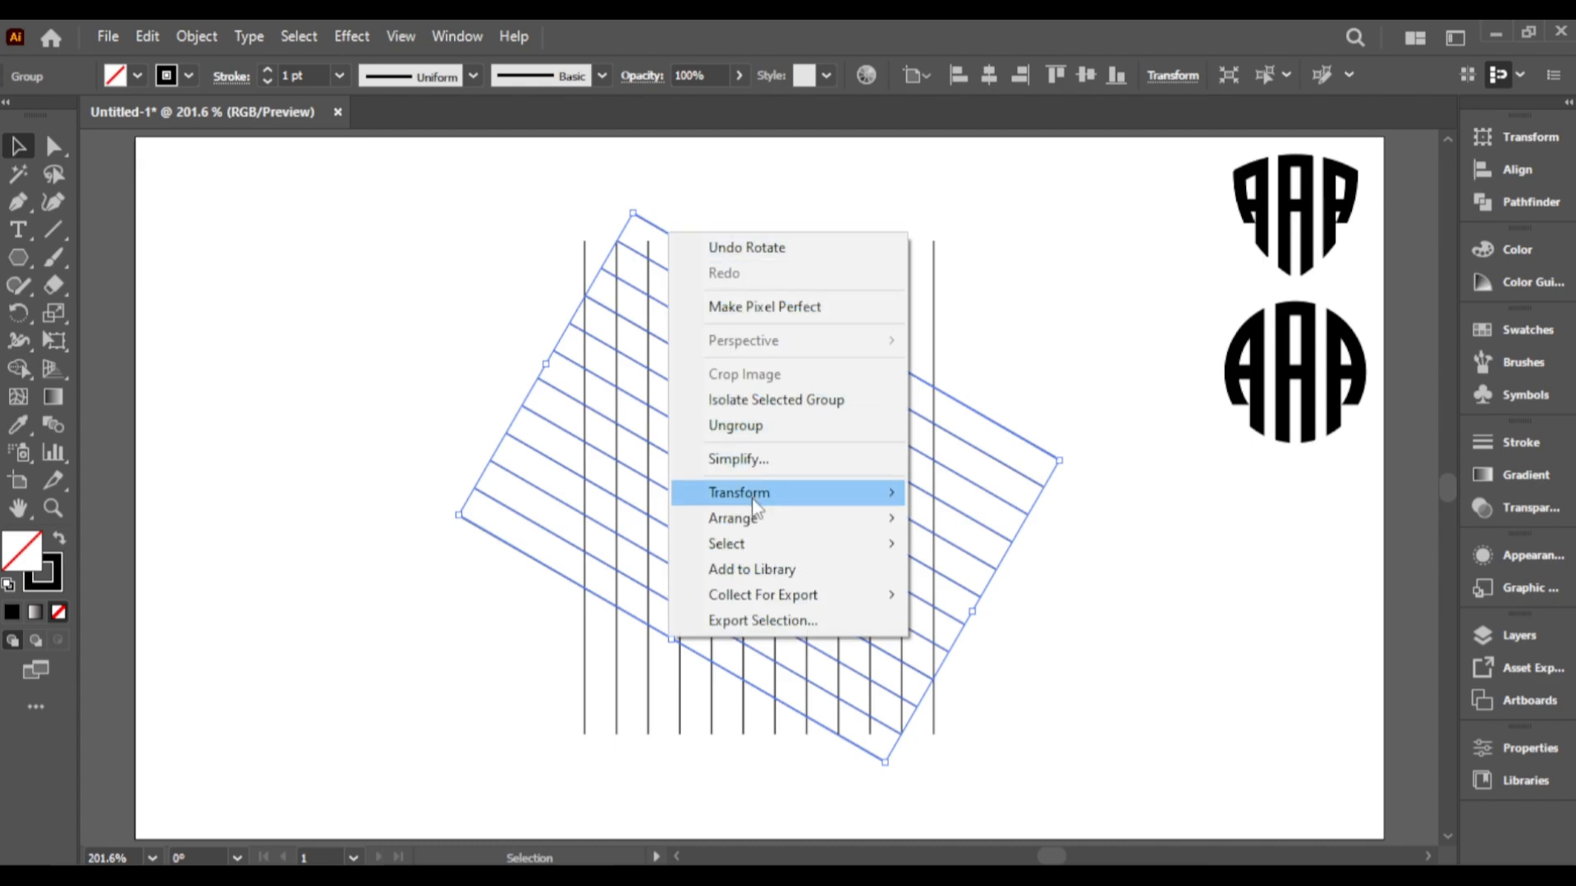
pyautogui.moveTo(755, 525)
pyautogui.moveTo(844, 489)
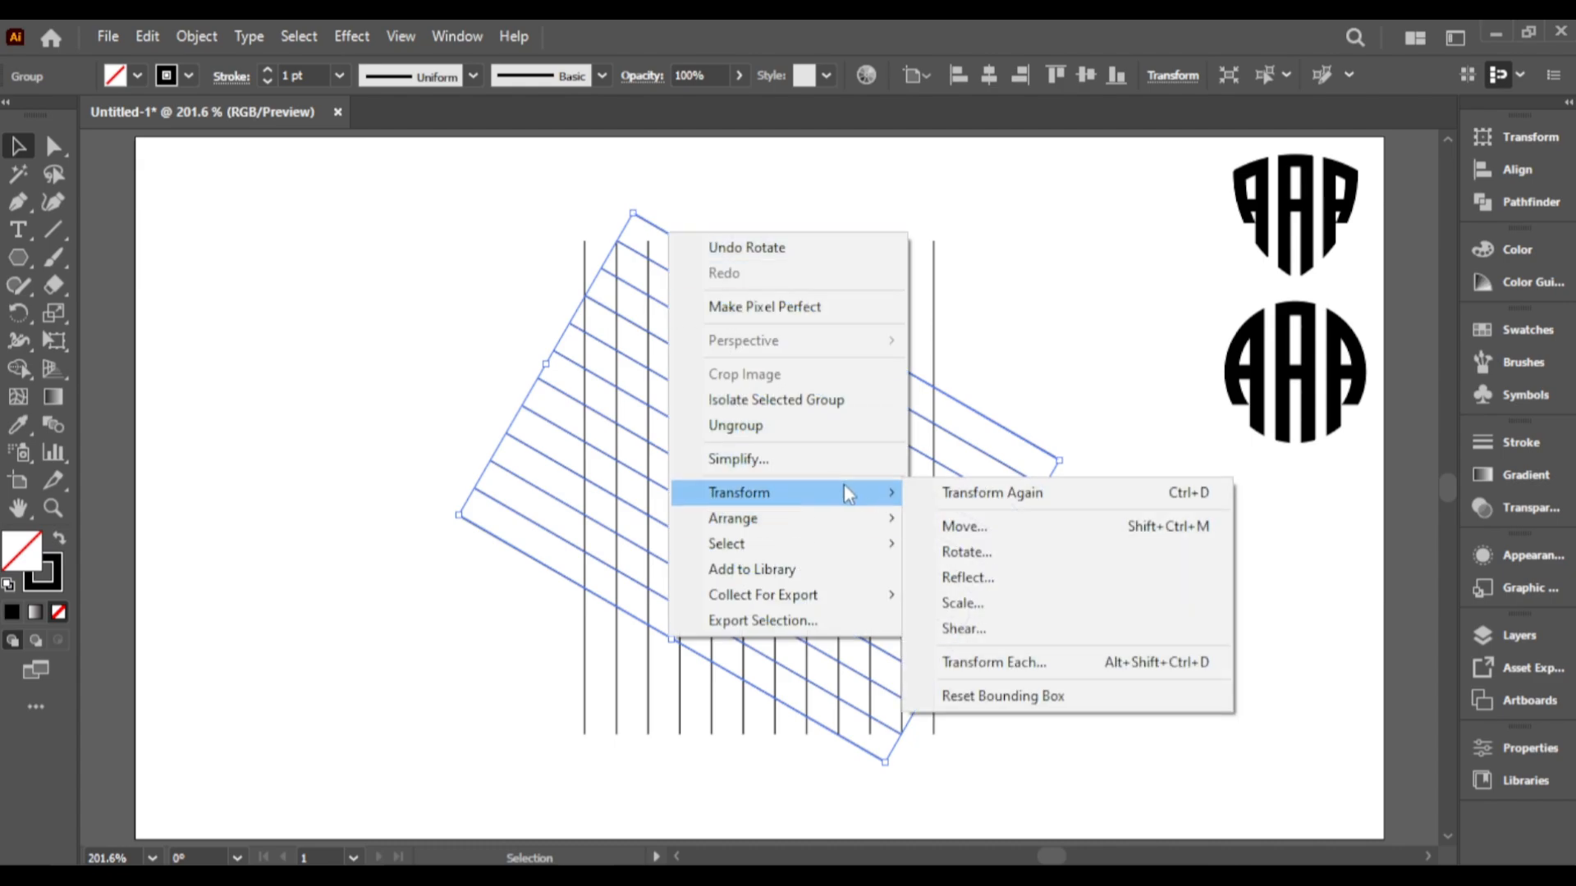
pyautogui.click(988, 566)
pyautogui.click(665, 599)
pyautogui.click(1111, 486)
# Paste a copy of the vertical line group in front and rotate it to form horizontal grid lines.
pyautogui.click(928, 250)
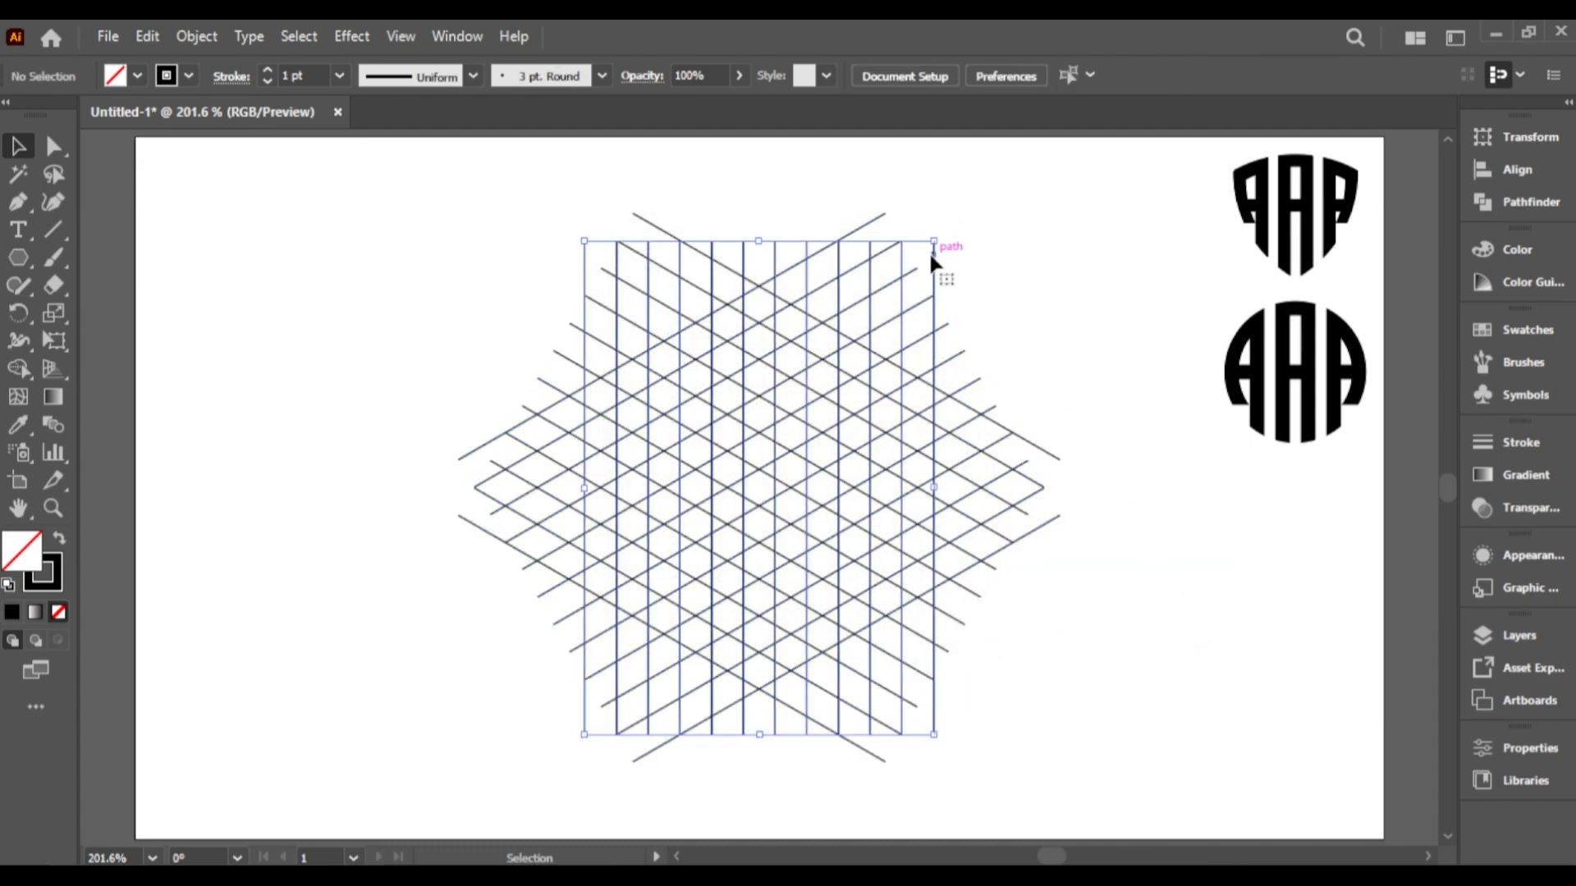
pyautogui.click(143, 38)
pyautogui.click(185, 148)
pyautogui.click(142, 38)
pyautogui.click(225, 201)
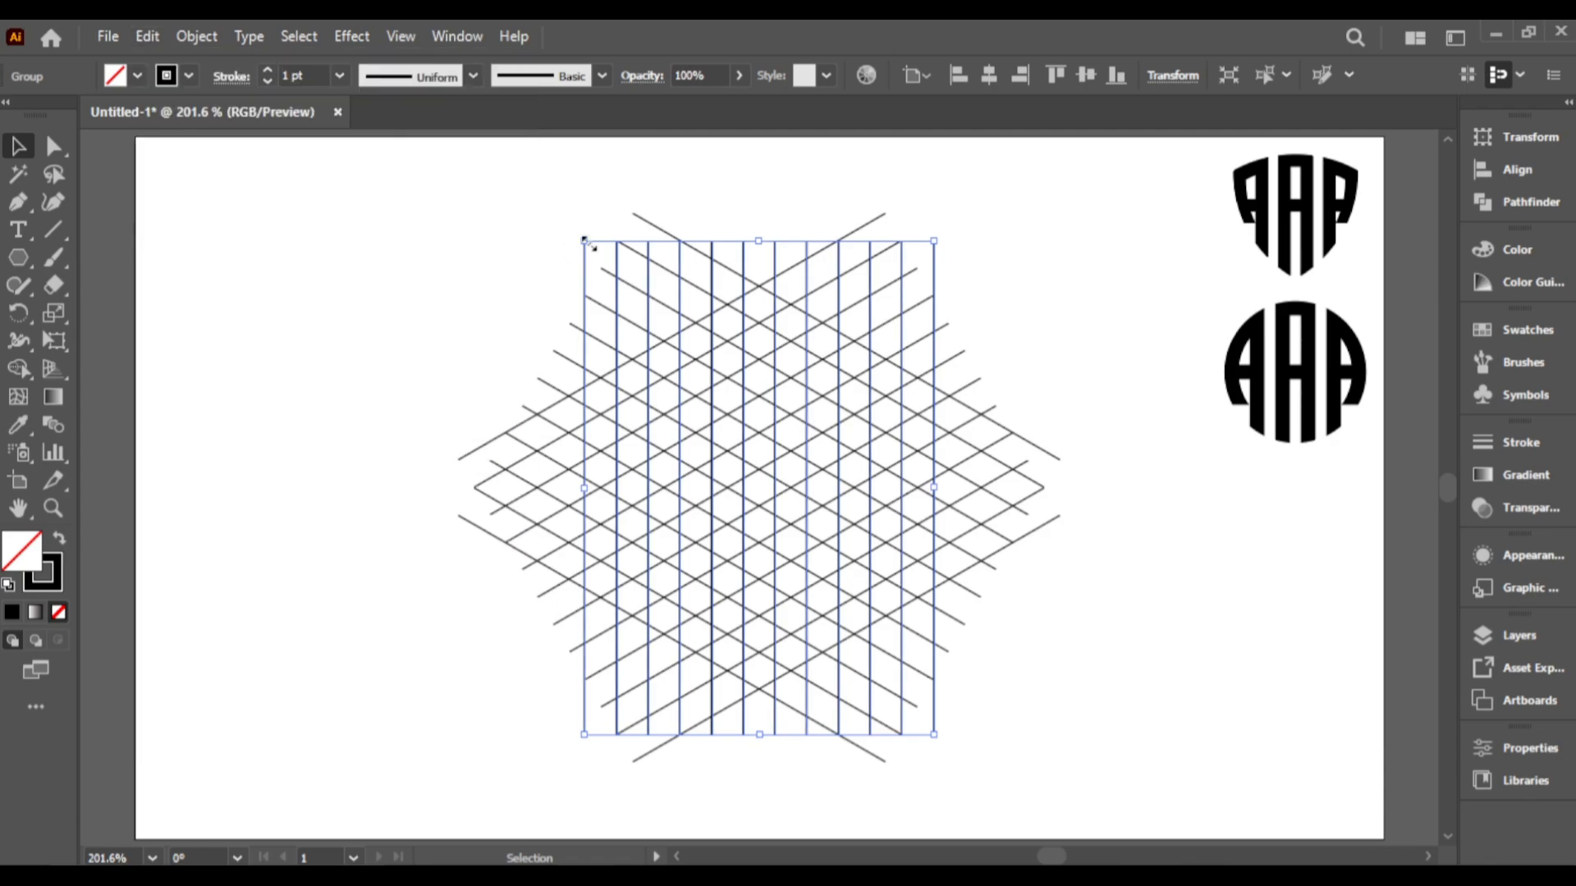
pyautogui.moveTo(577, 235); pyautogui.dragTo(414, 829)
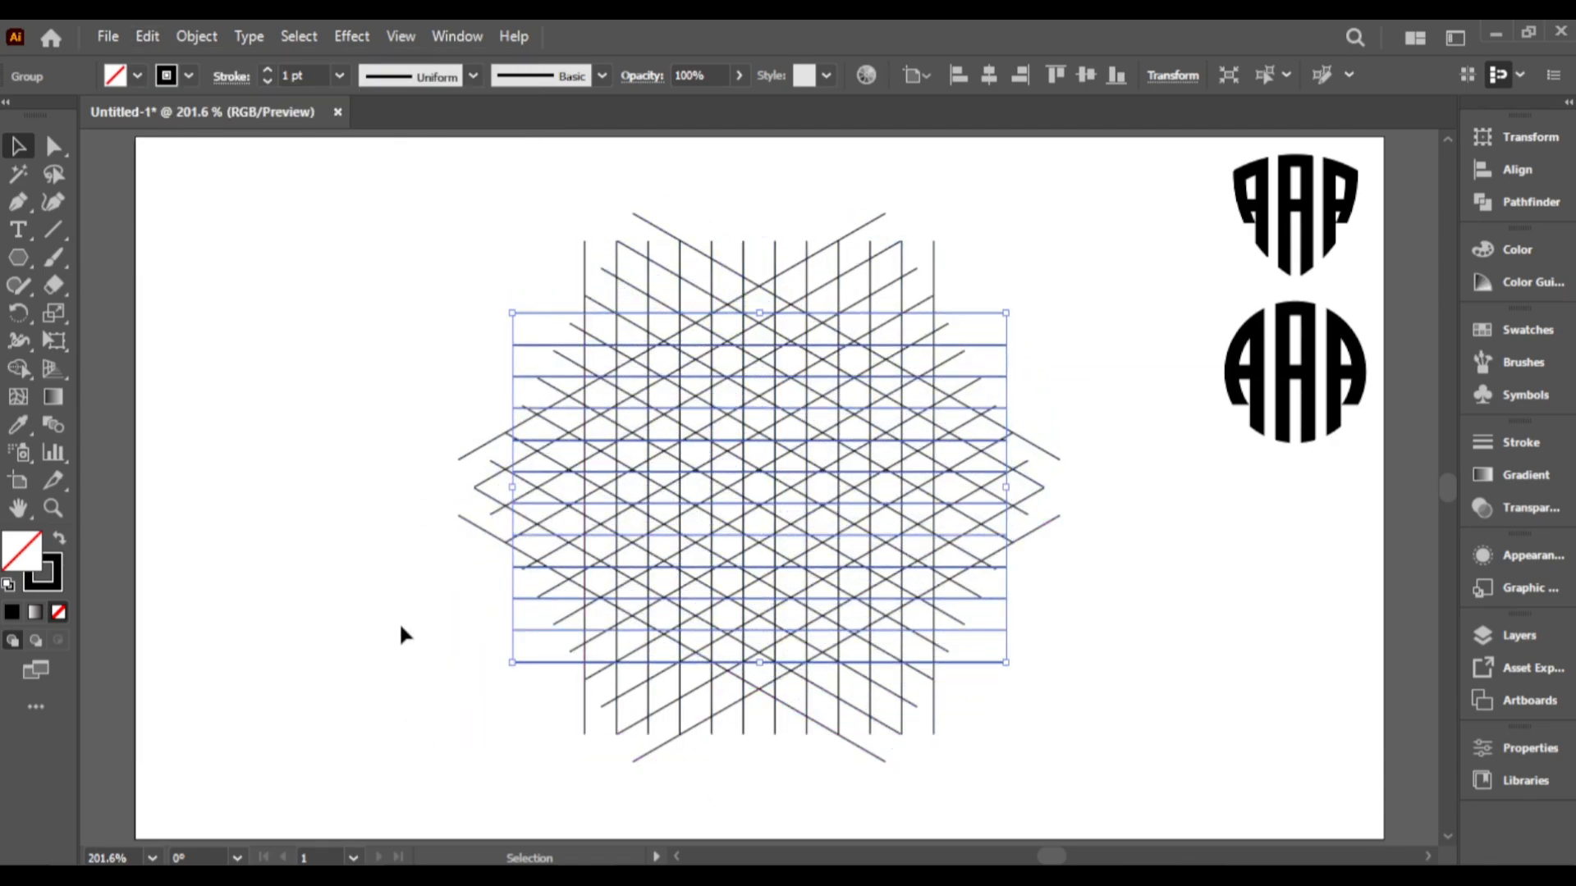
pyautogui.click(461, 375)
pyautogui.press('z')
pyautogui.moveTo(675, 539); pyautogui.dragTo(823, 435)
pyautogui.press('space')
pyautogui.moveTo(828, 496); pyautogui.dragTo(786, 518)
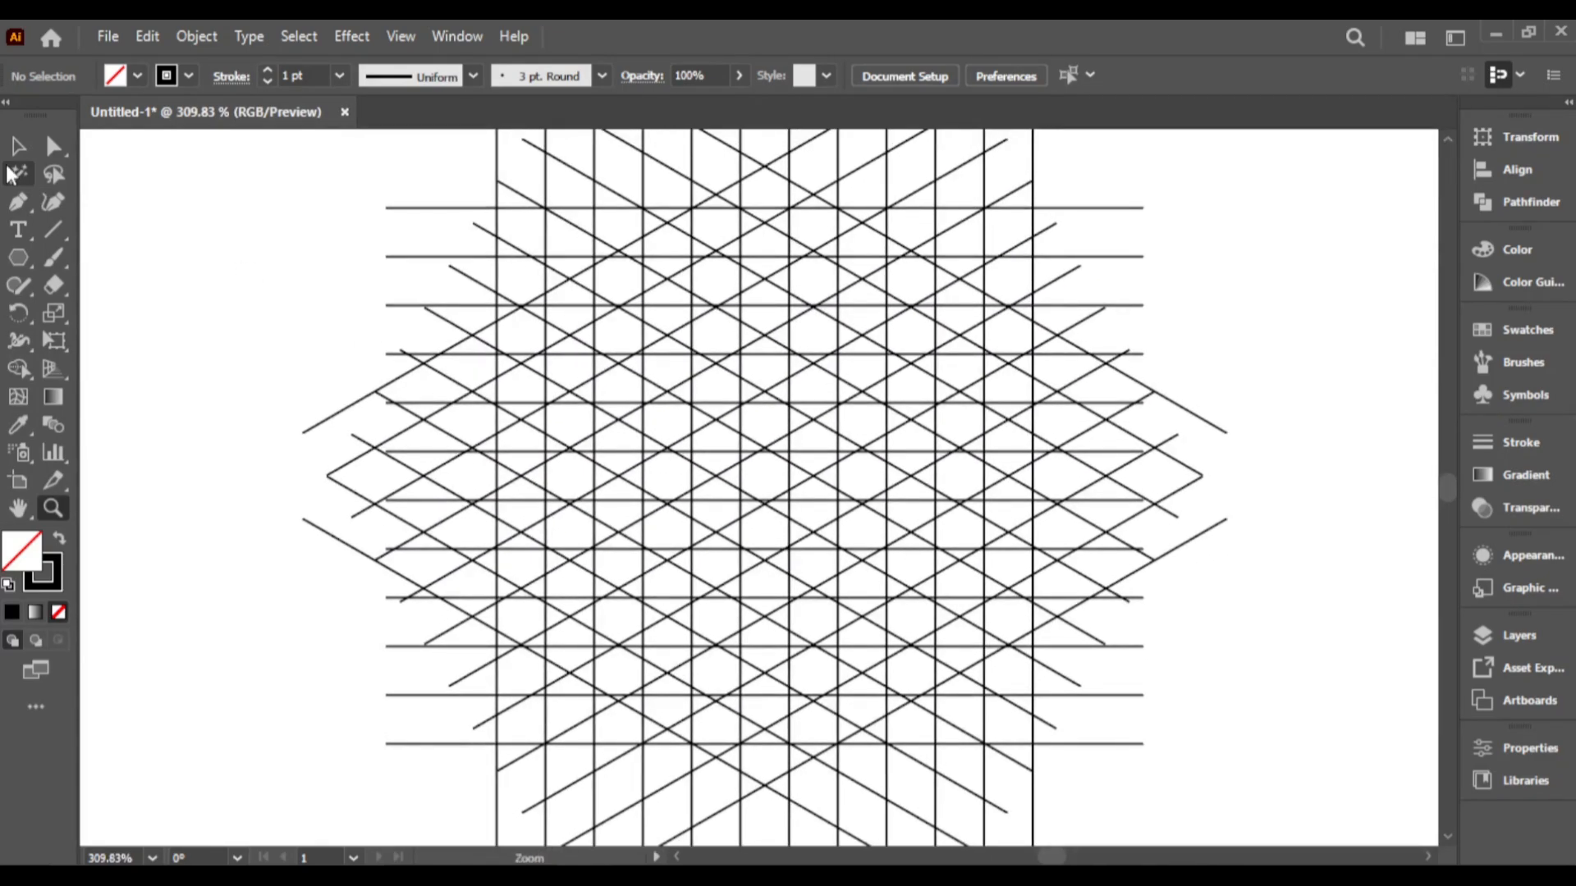
# Select the whole line grid and use Shape Builder with black fill and no stroke to form the left A's two legs and slanted top.
pyautogui.moveTo(286, 233); pyautogui.dragTo(960, 648)
pyautogui.click(7, 370)
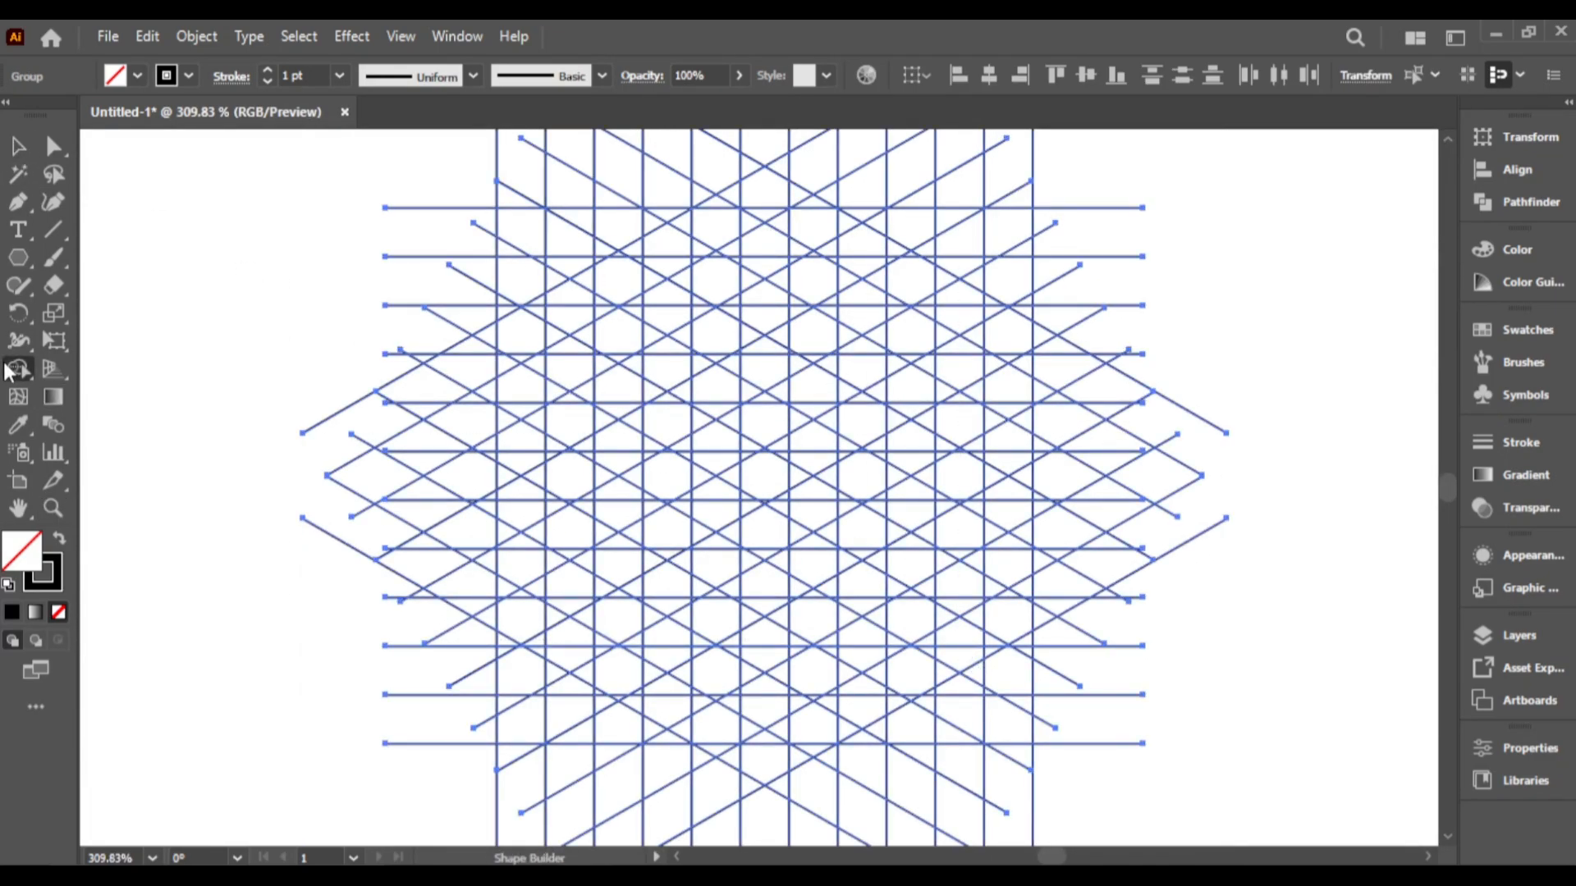
pyautogui.click(59, 541)
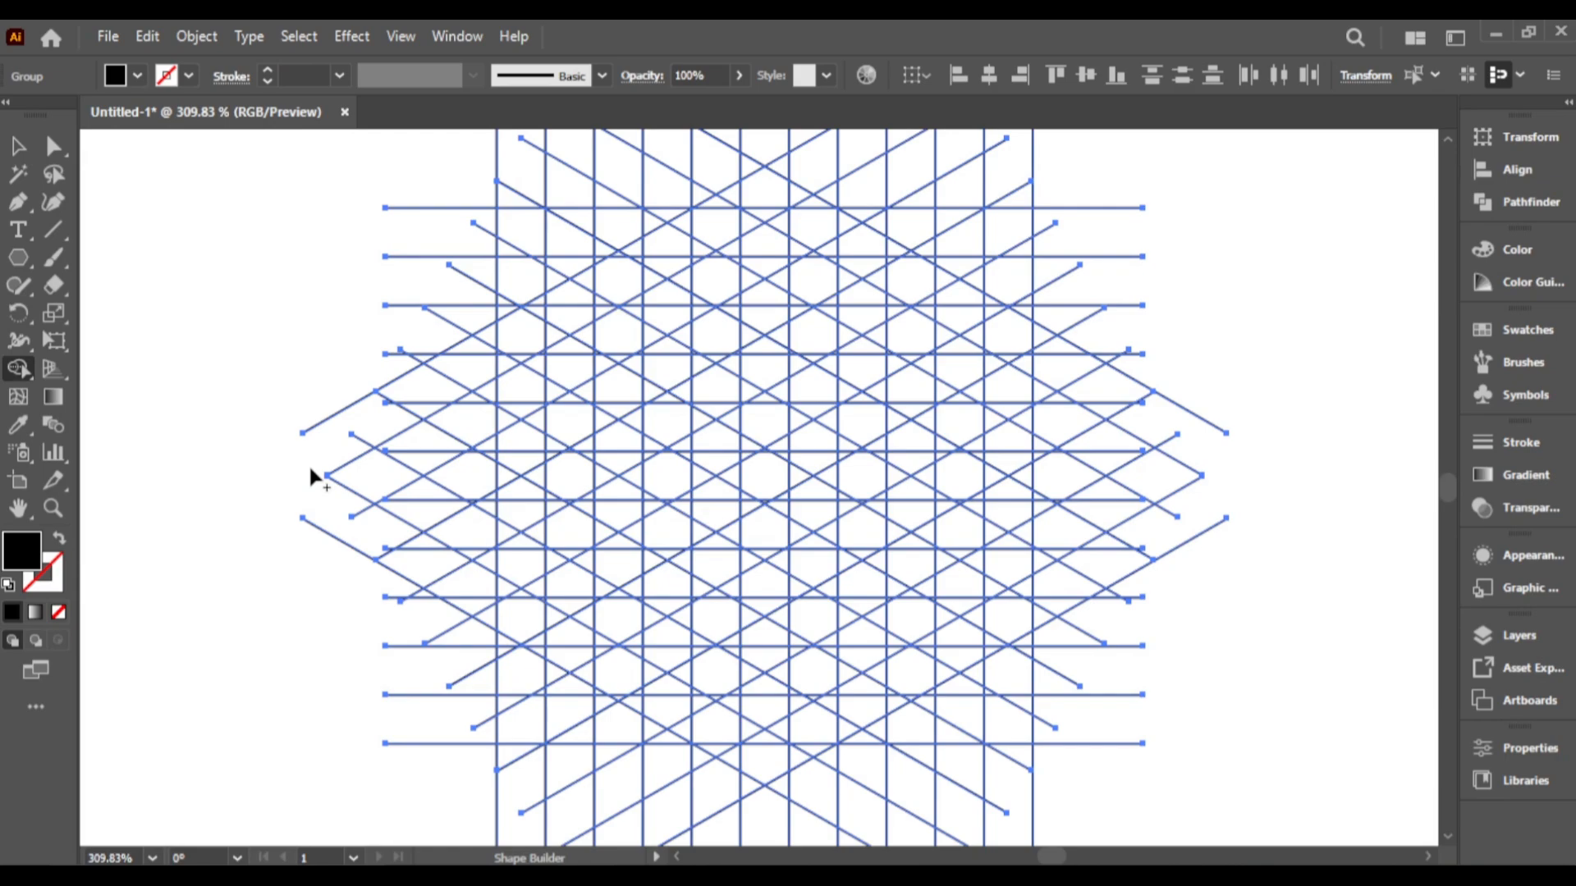
pyautogui.click(623, 264)
pyautogui.moveTo(623, 271); pyautogui.dragTo(613, 648)
pyautogui.moveTo(639, 710); pyautogui.dragTo(634, 680)
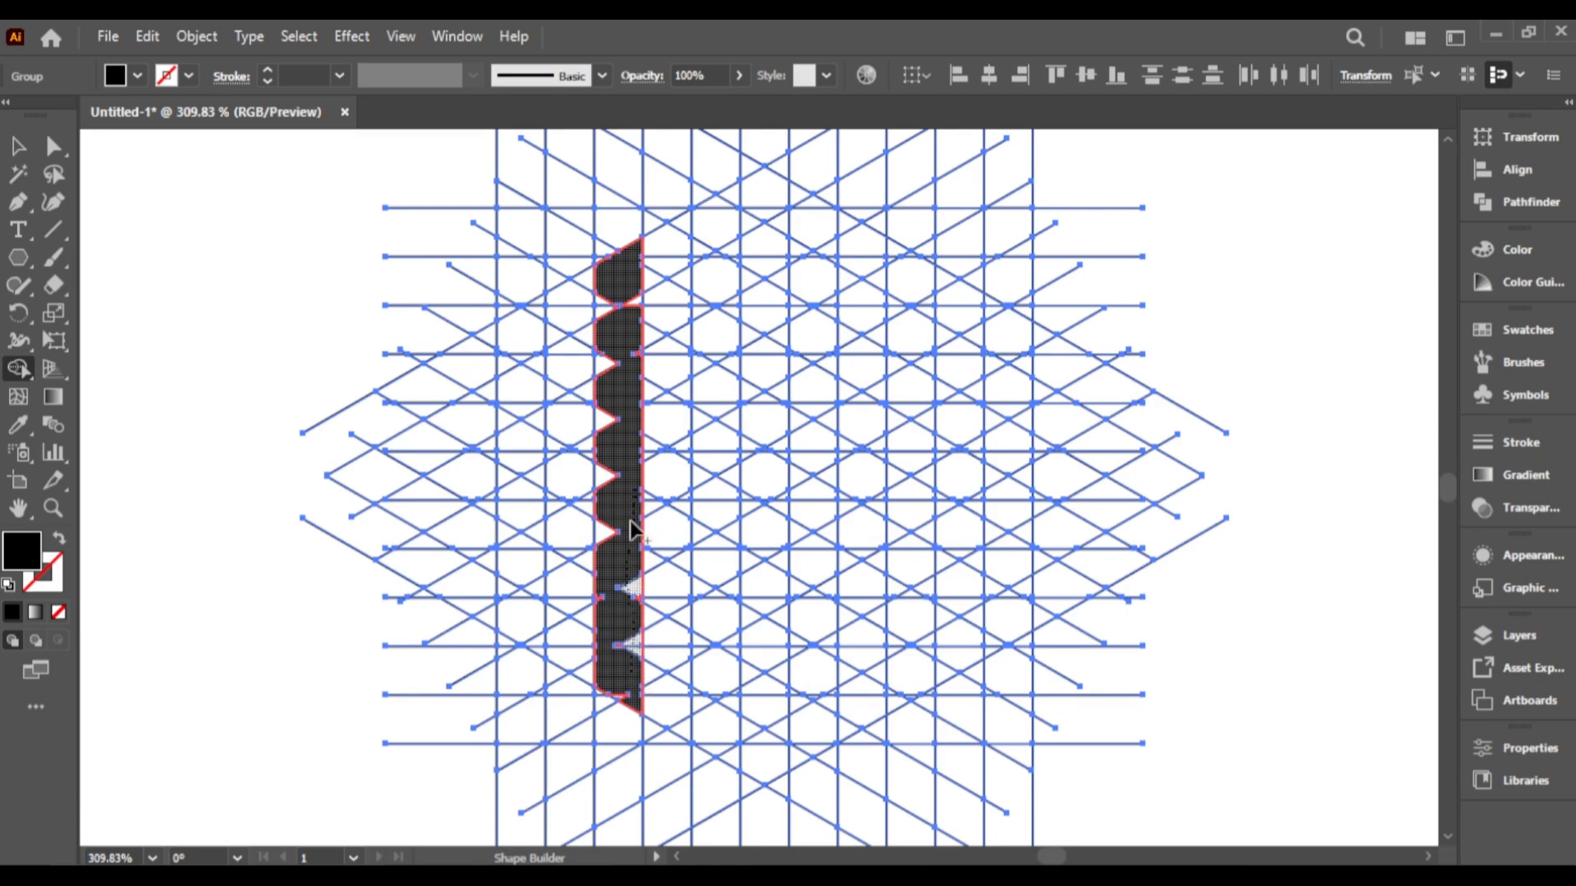
pyautogui.moveTo(606, 308)
pyautogui.mouseDown()
pyautogui.moveTo(626, 359)
pyautogui.moveTo(622, 330)
pyautogui.moveTo(576, 303)
pyautogui.mouseUp()
pyautogui.moveTo(509, 402); pyautogui.dragTo(507, 612)
pyautogui.moveTo(517, 614); pyautogui.dragTo(535, 656)
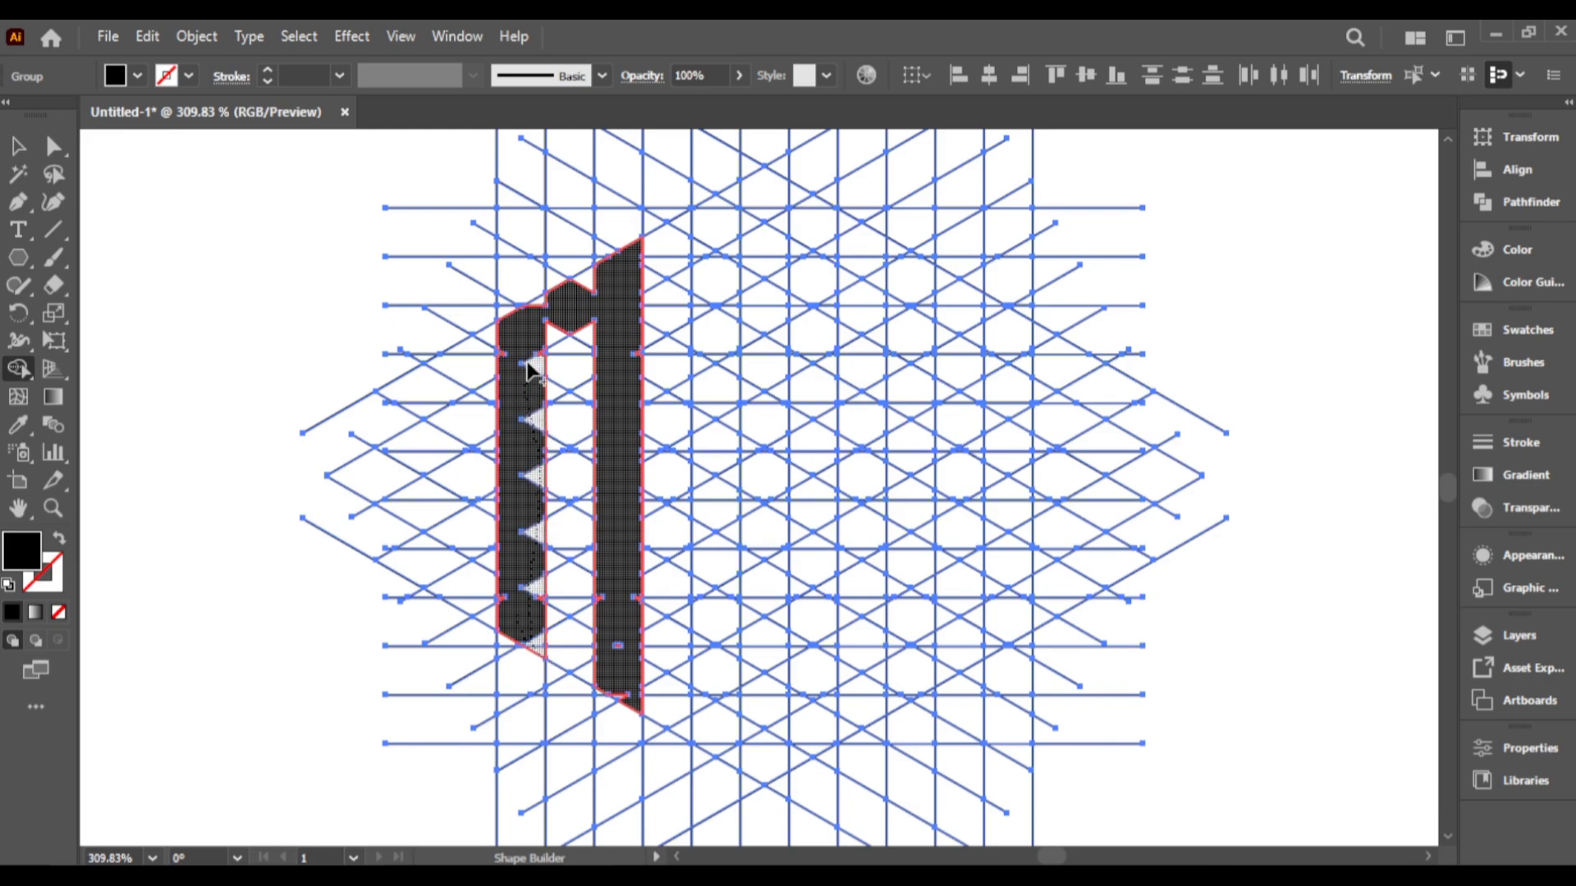
pyautogui.moveTo(529, 370); pyautogui.dragTo(595, 283)
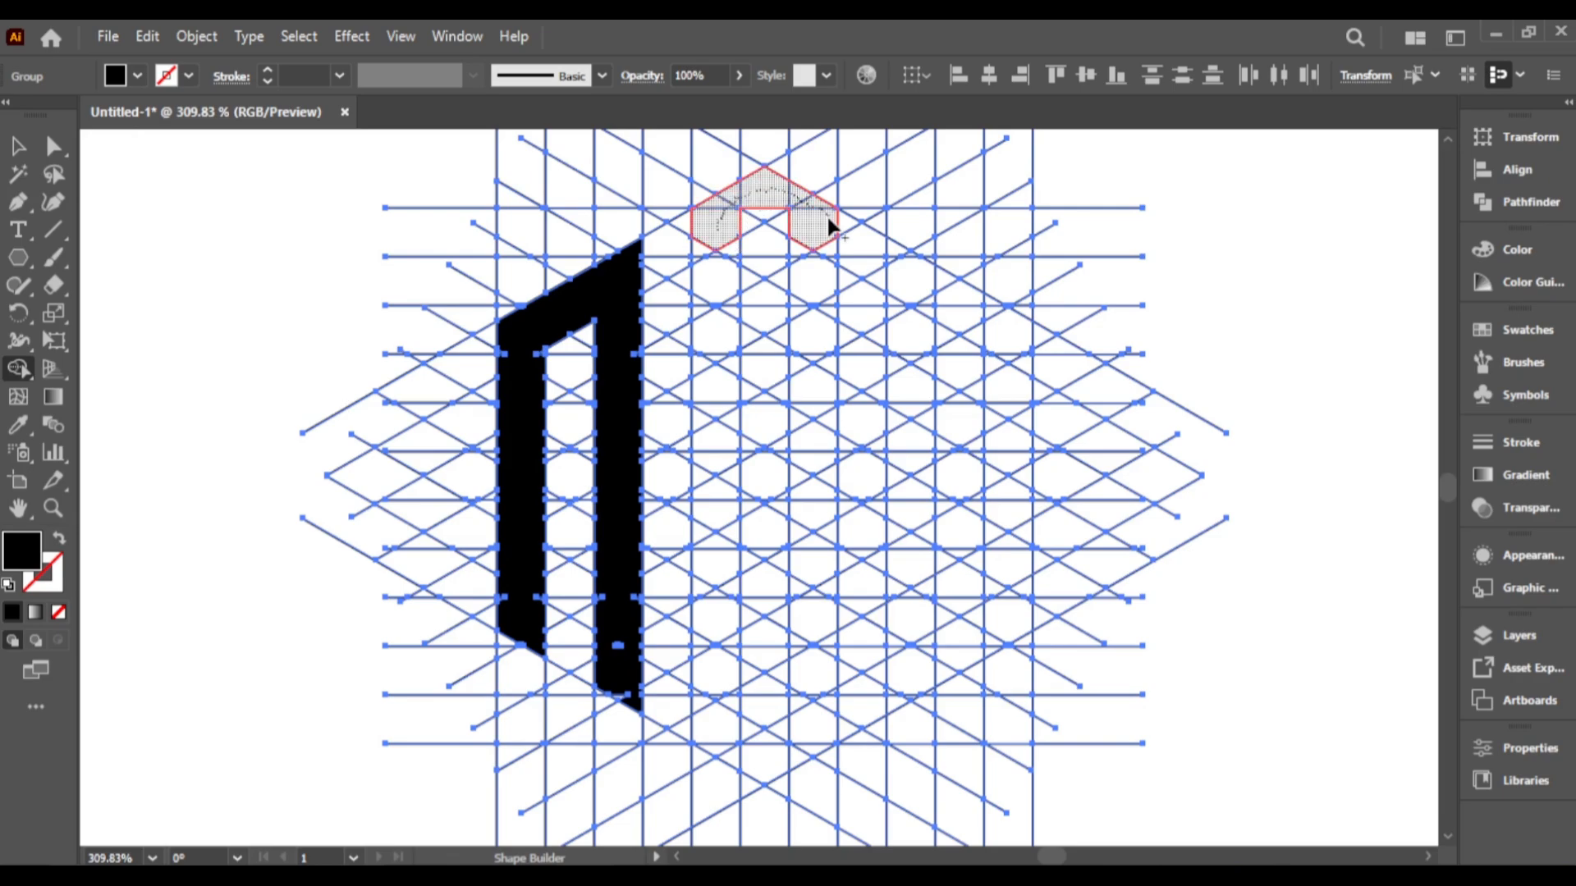
# Merge the central grid cells into the middle A's peaked top and two long legs.
pyautogui.moveTo(829, 240); pyautogui.dragTo(830, 242)
pyautogui.moveTo(707, 215); pyautogui.dragTo(709, 671)
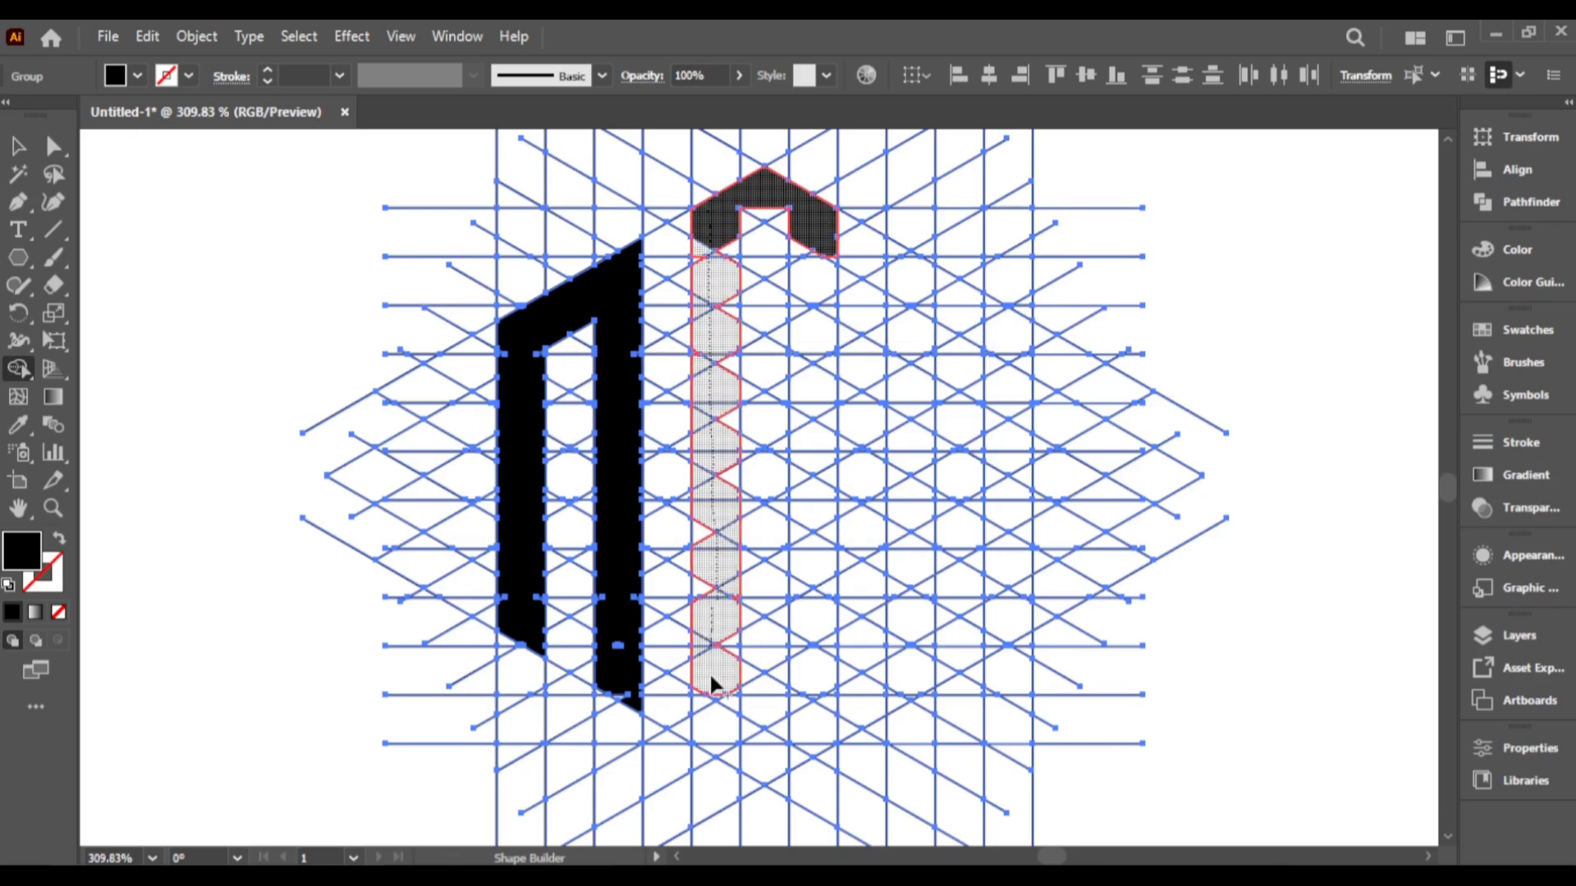
pyautogui.moveTo(729, 758); pyautogui.dragTo(731, 763)
pyautogui.moveTo(814, 263)
pyautogui.mouseDown()
pyautogui.moveTo(823, 726)
pyautogui.moveTo(802, 756)
pyautogui.mouseUp()
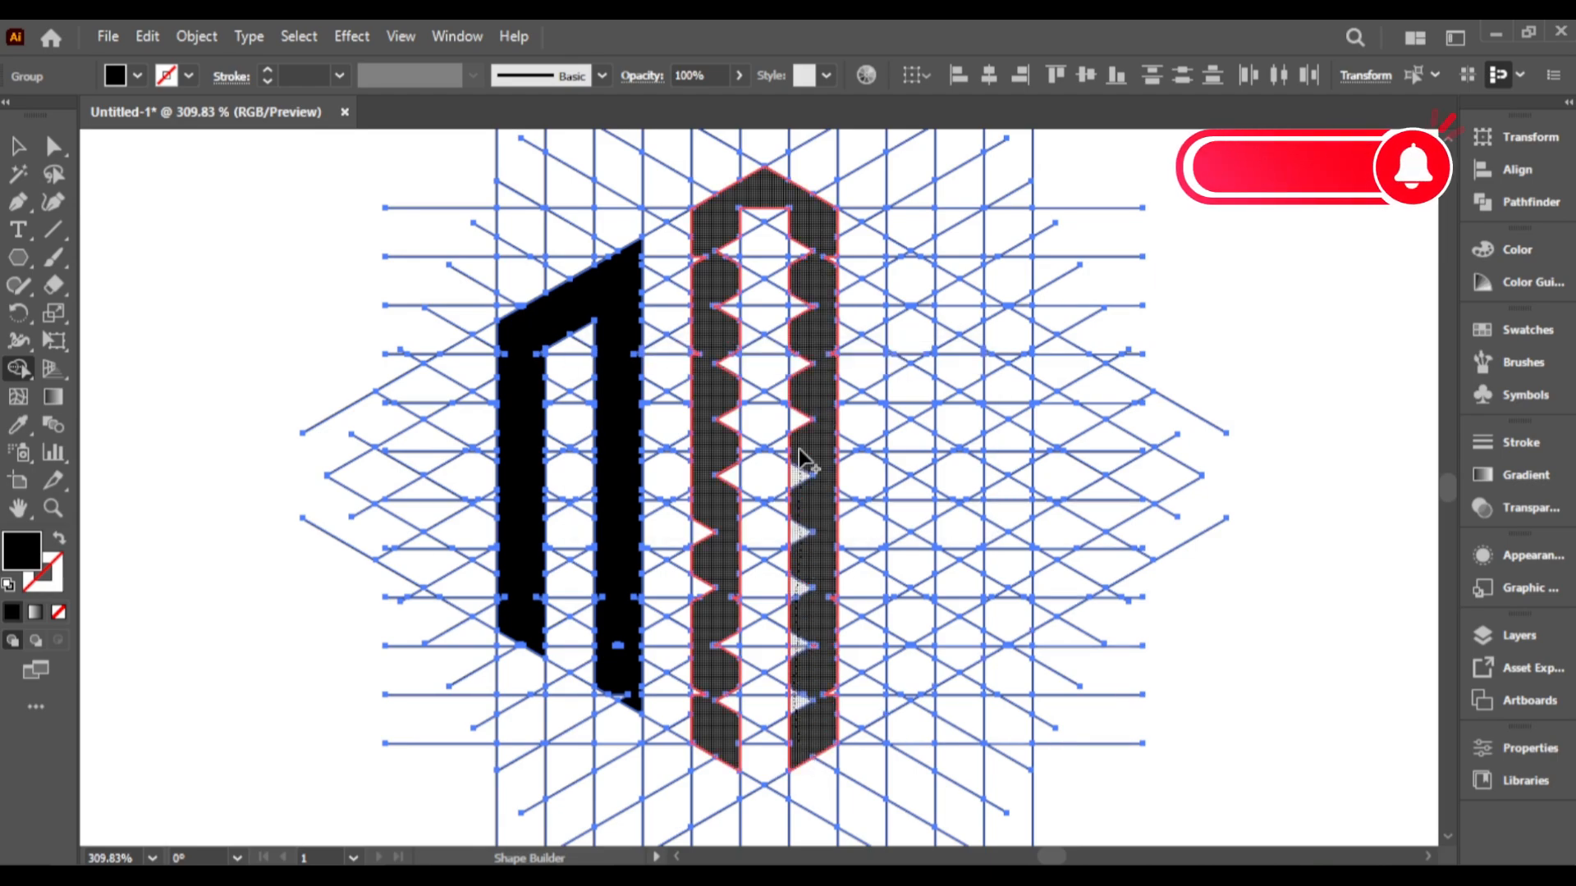
pyautogui.moveTo(809, 296); pyautogui.dragTo(808, 294)
pyautogui.moveTo(722, 242); pyautogui.dragTo(731, 460)
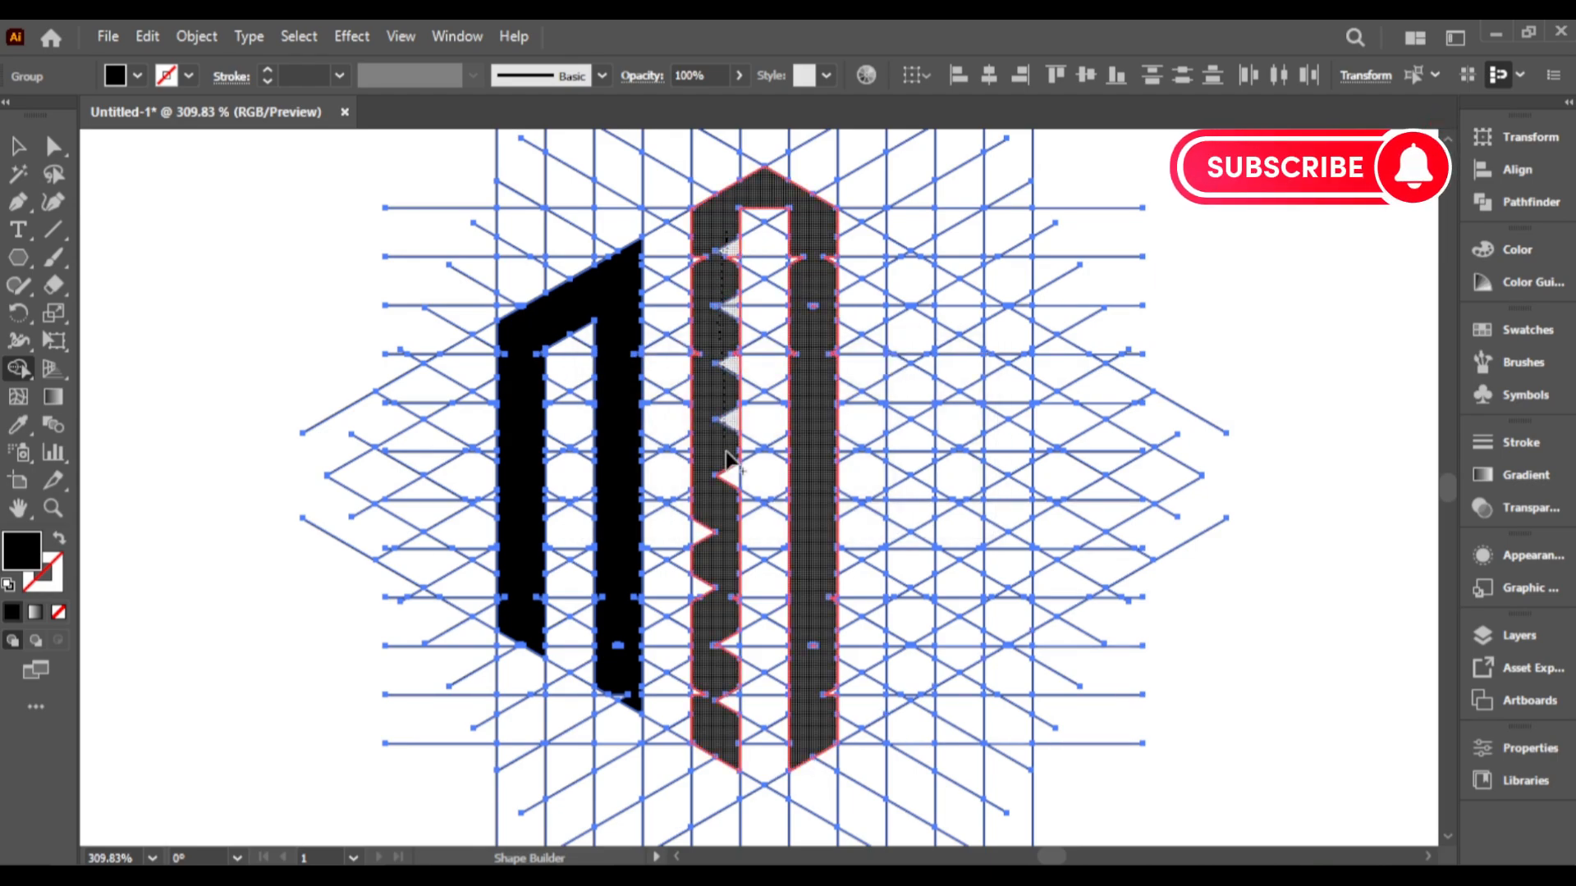
pyautogui.moveTo(733, 717); pyautogui.dragTo(733, 727)
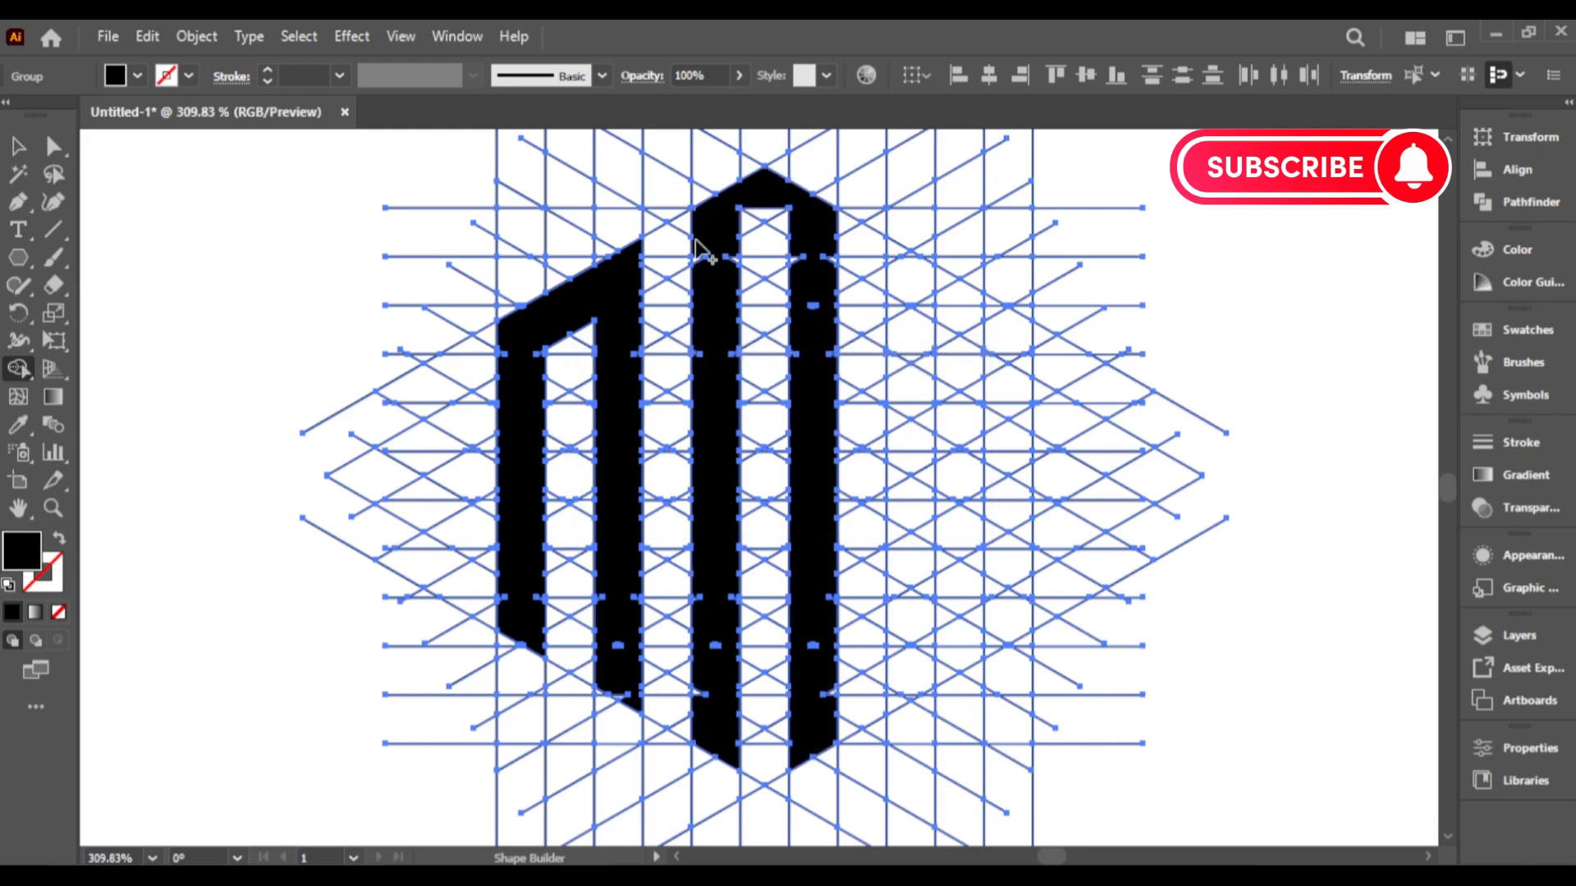
pyautogui.moveTo(800, 231)
pyautogui.mouseDown()
pyautogui.moveTo(747, 223)
pyautogui.moveTo(767, 213)
pyautogui.moveTo(809, 282)
pyautogui.moveTo(830, 263)
pyautogui.moveTo(827, 383)
pyautogui.mouseUp()
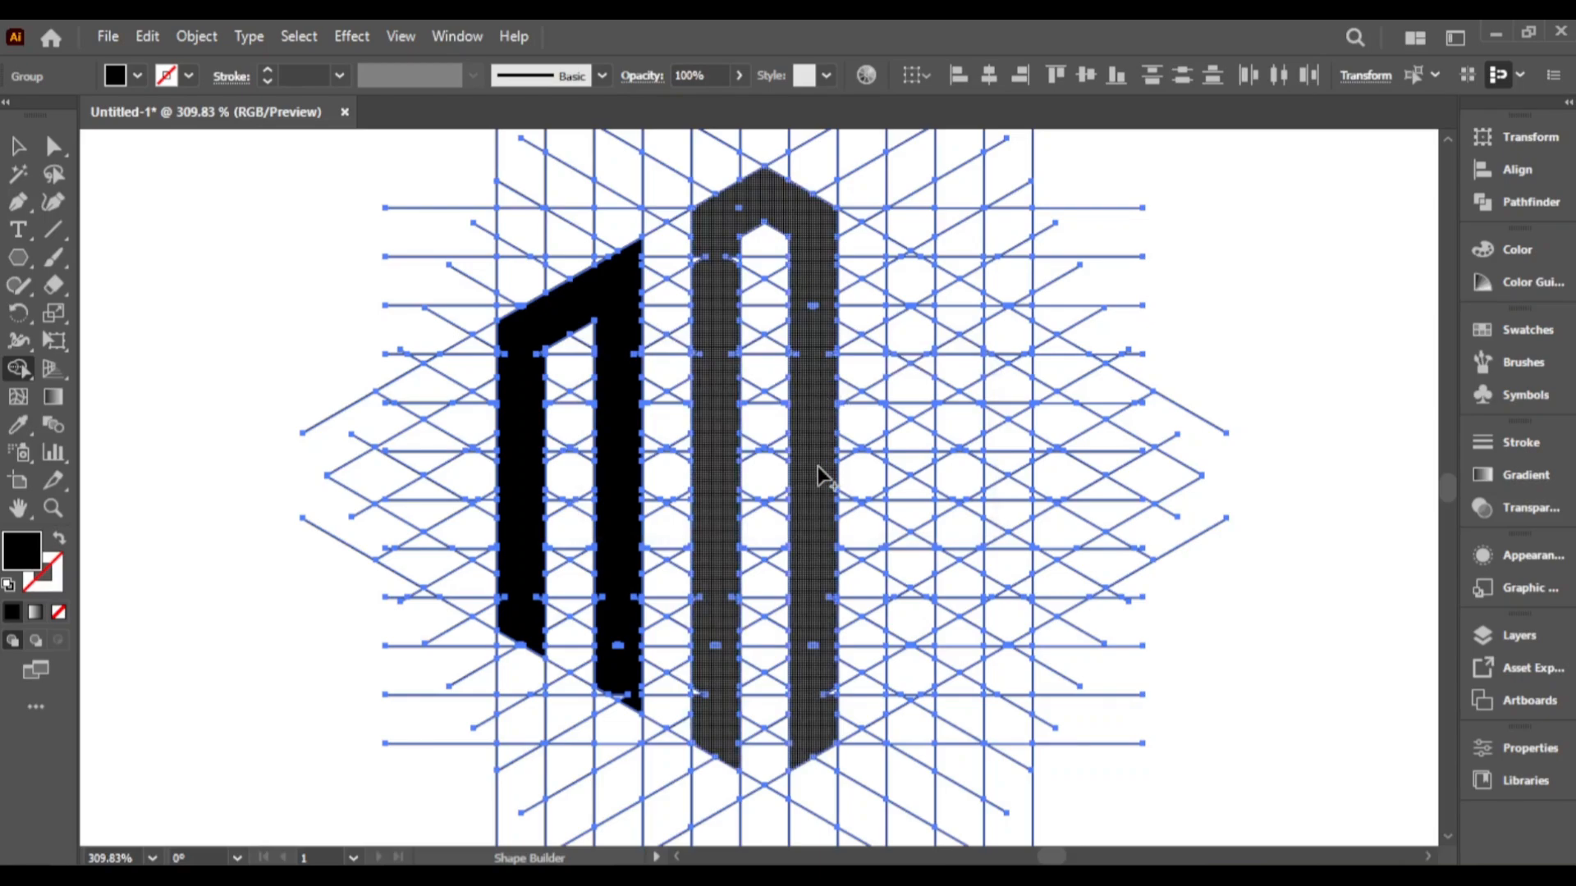
# Merge the cells at mid-height to form crossbars in the middle and left A's.
pyautogui.moveTo(817, 466); pyautogui.dragTo(722, 483)
pyautogui.click(570, 476)
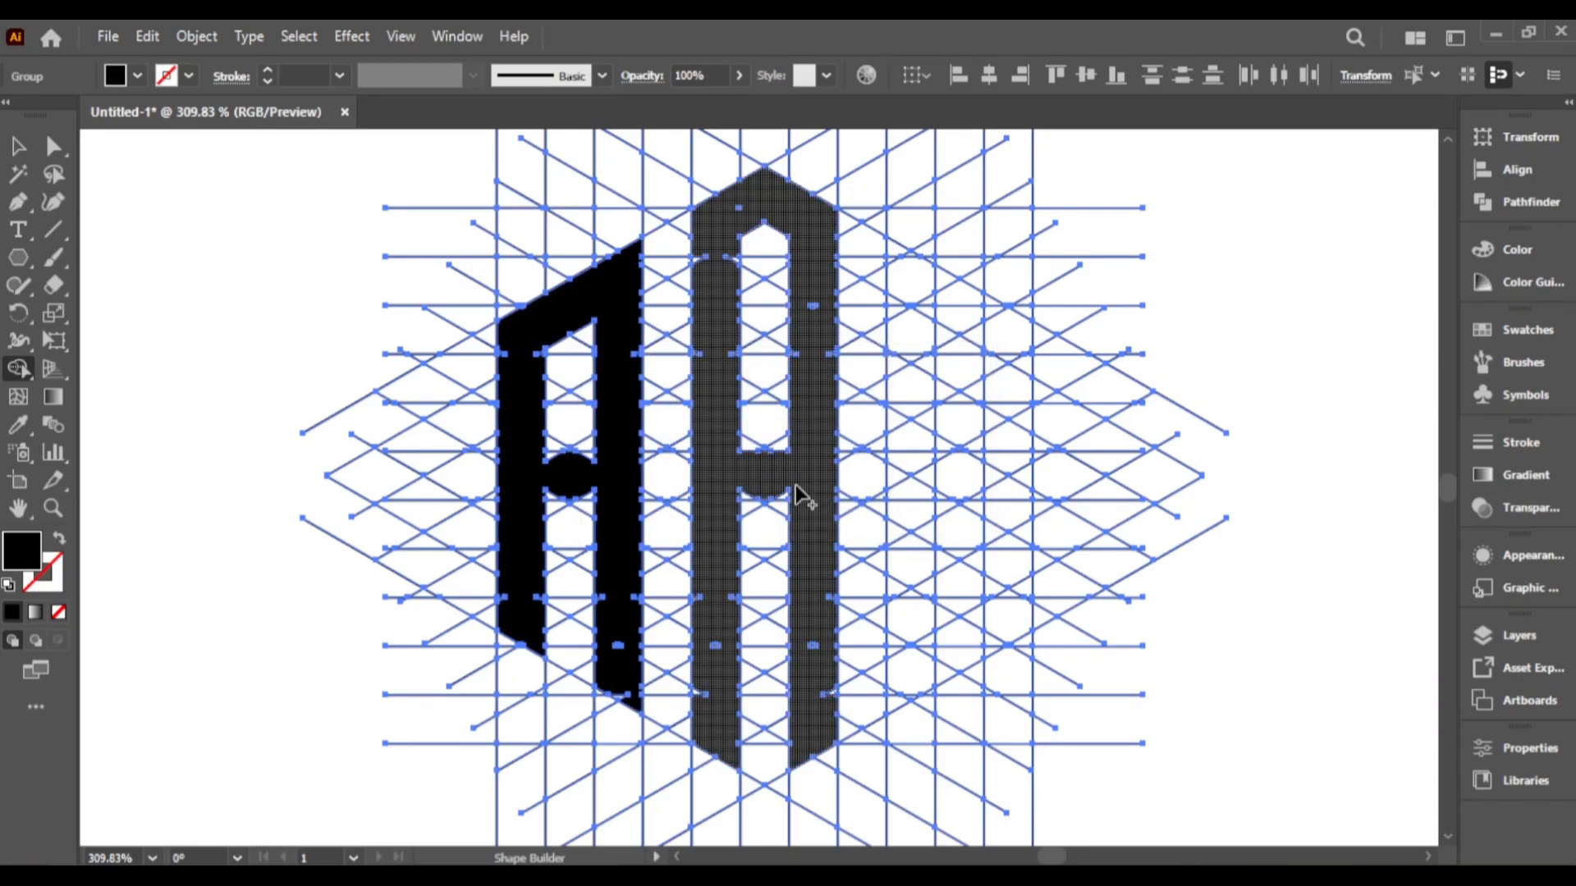
pyautogui.moveTo(800, 493); pyautogui.dragTo(743, 502)
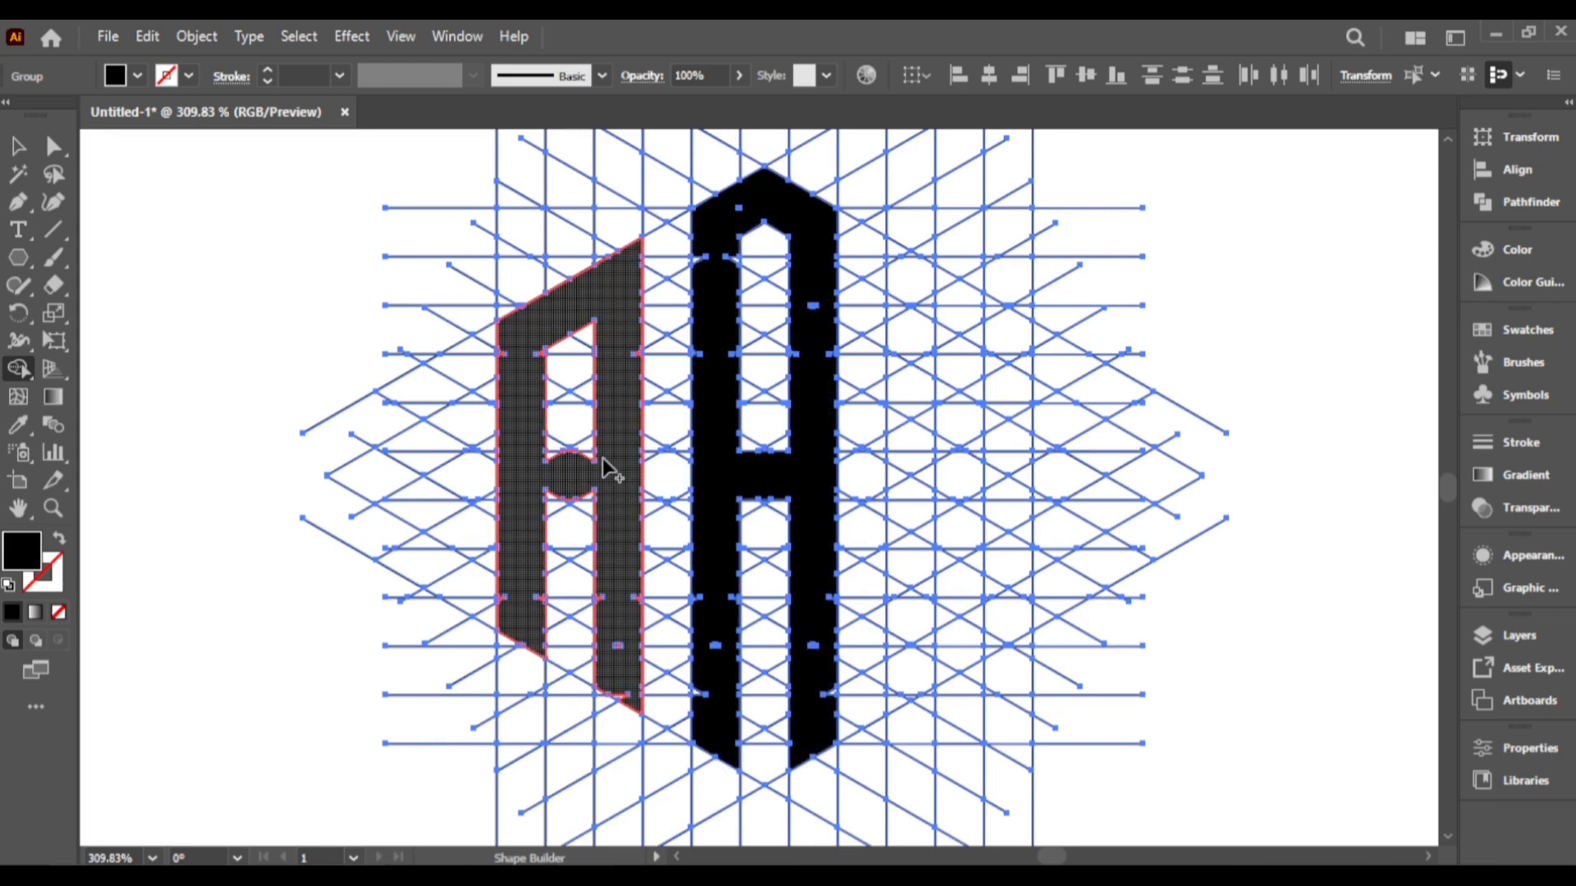
pyautogui.moveTo(584, 454)
pyautogui.mouseDown()
pyautogui.moveTo(550, 454)
pyautogui.moveTo(600, 497)
pyautogui.mouseUp()
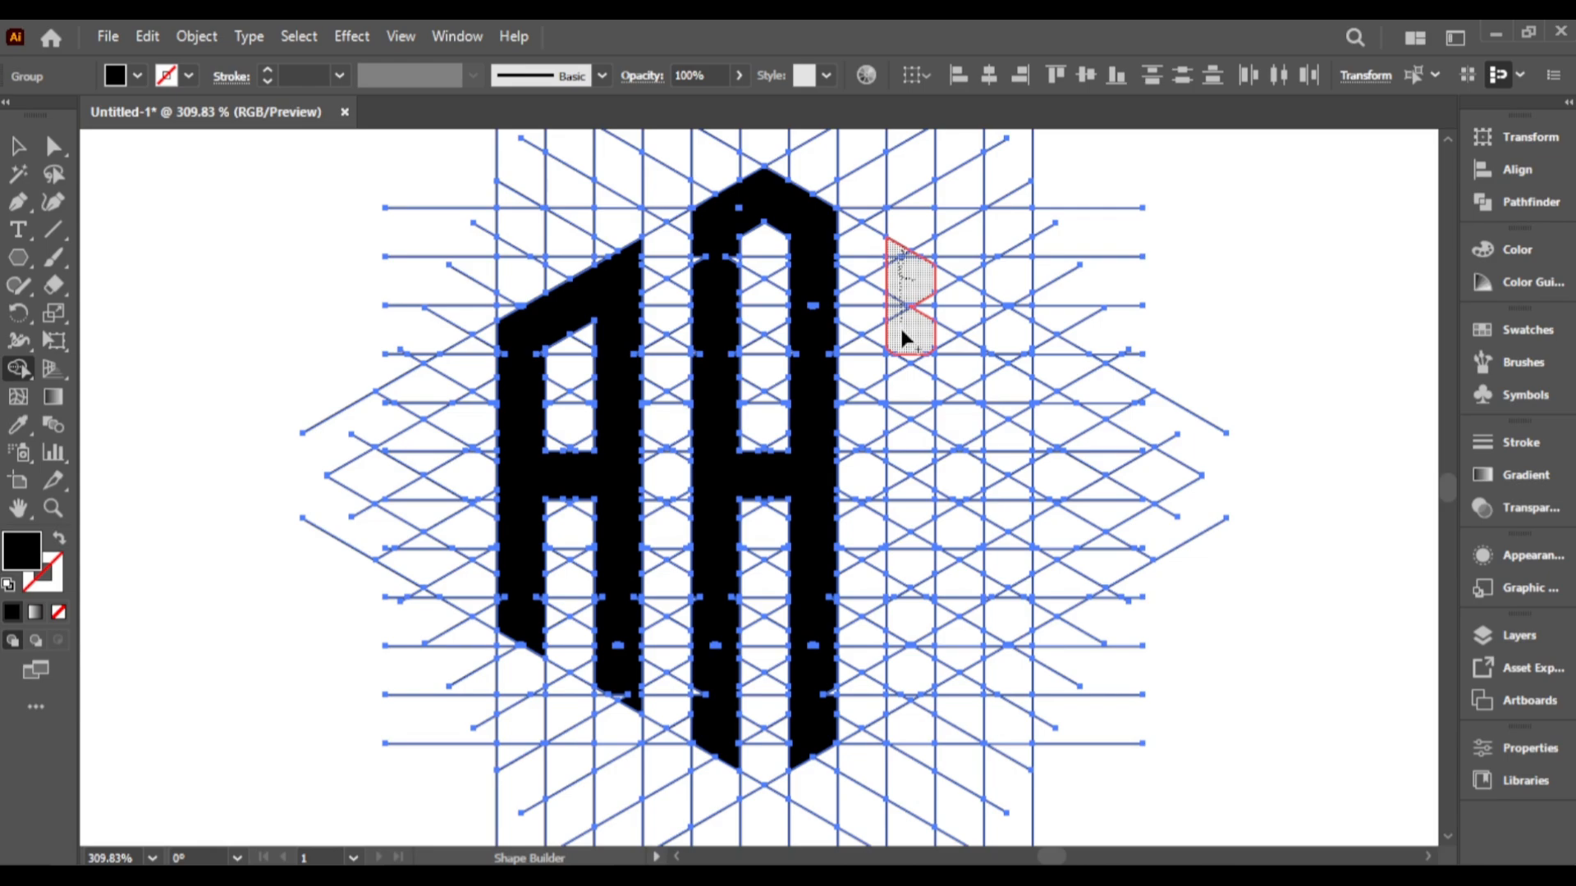
# Merge the remaining column cells into the right A with two legs, a slanted top and a crossbar.
pyautogui.moveTo(902, 331); pyautogui.dragTo(908, 599)
pyautogui.moveTo(895, 701); pyautogui.dragTo(898, 697)
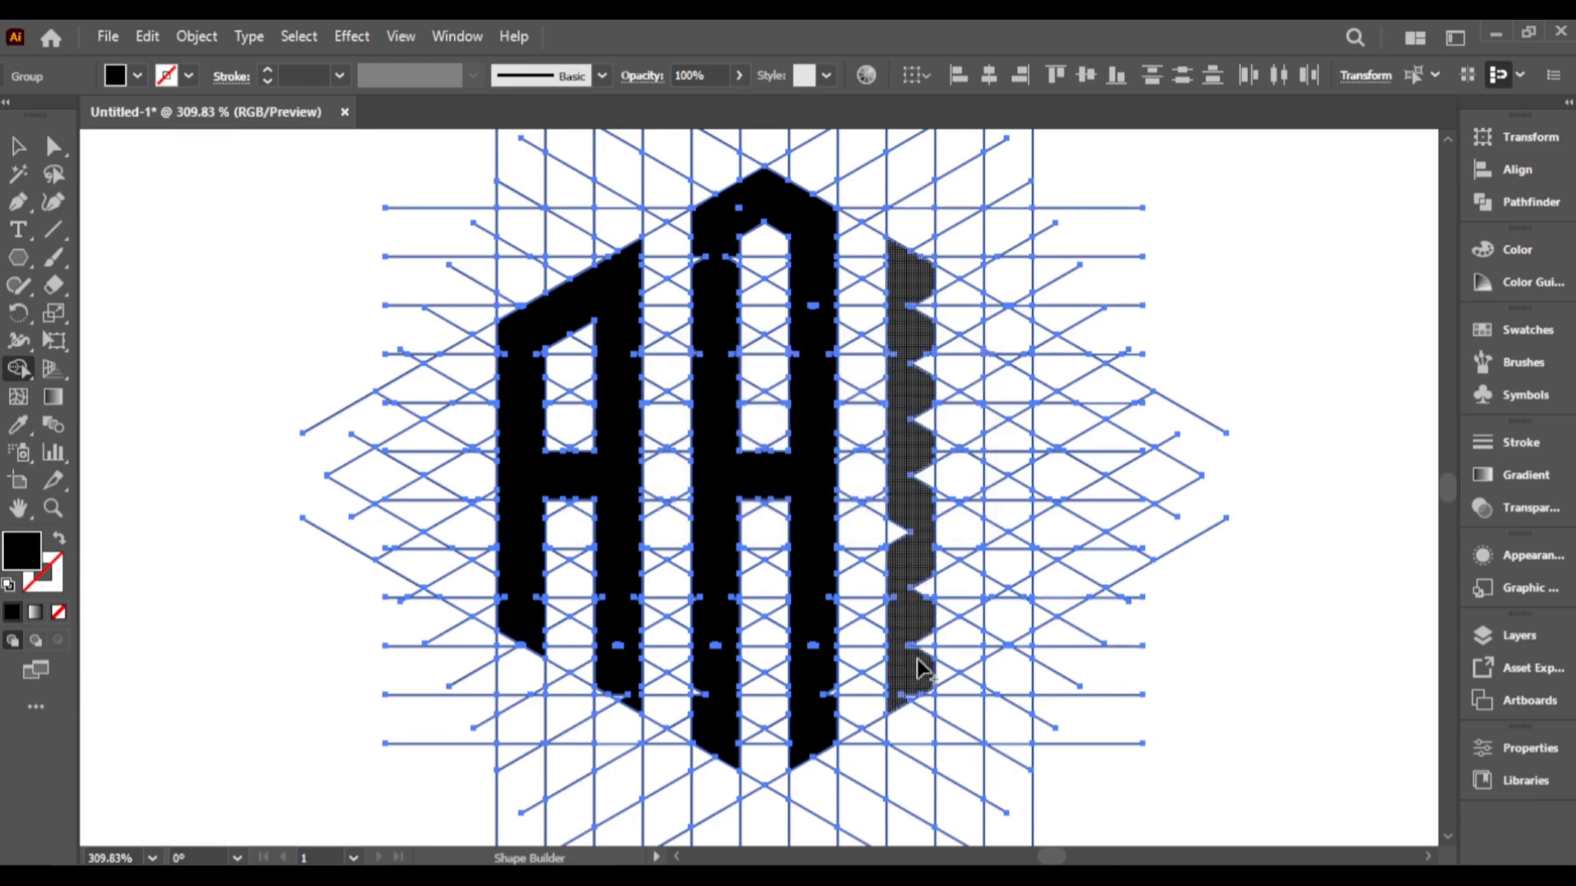
pyautogui.moveTo(922, 412); pyautogui.dragTo(916, 302)
pyautogui.moveTo(898, 481); pyautogui.dragTo(896, 553)
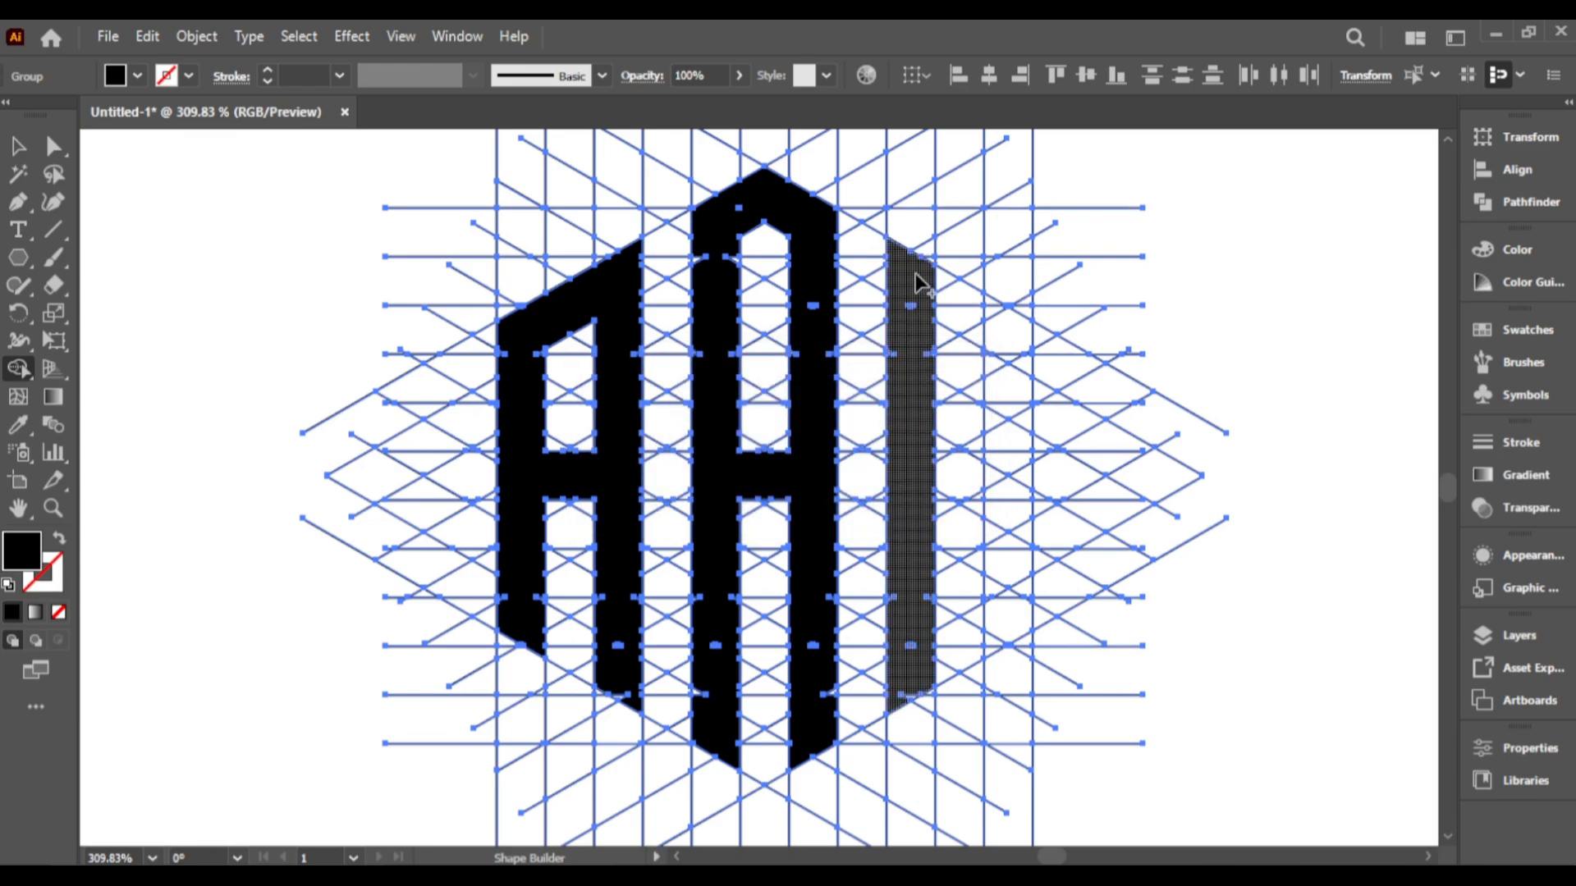
pyautogui.moveTo(991, 654); pyautogui.dragTo(995, 650)
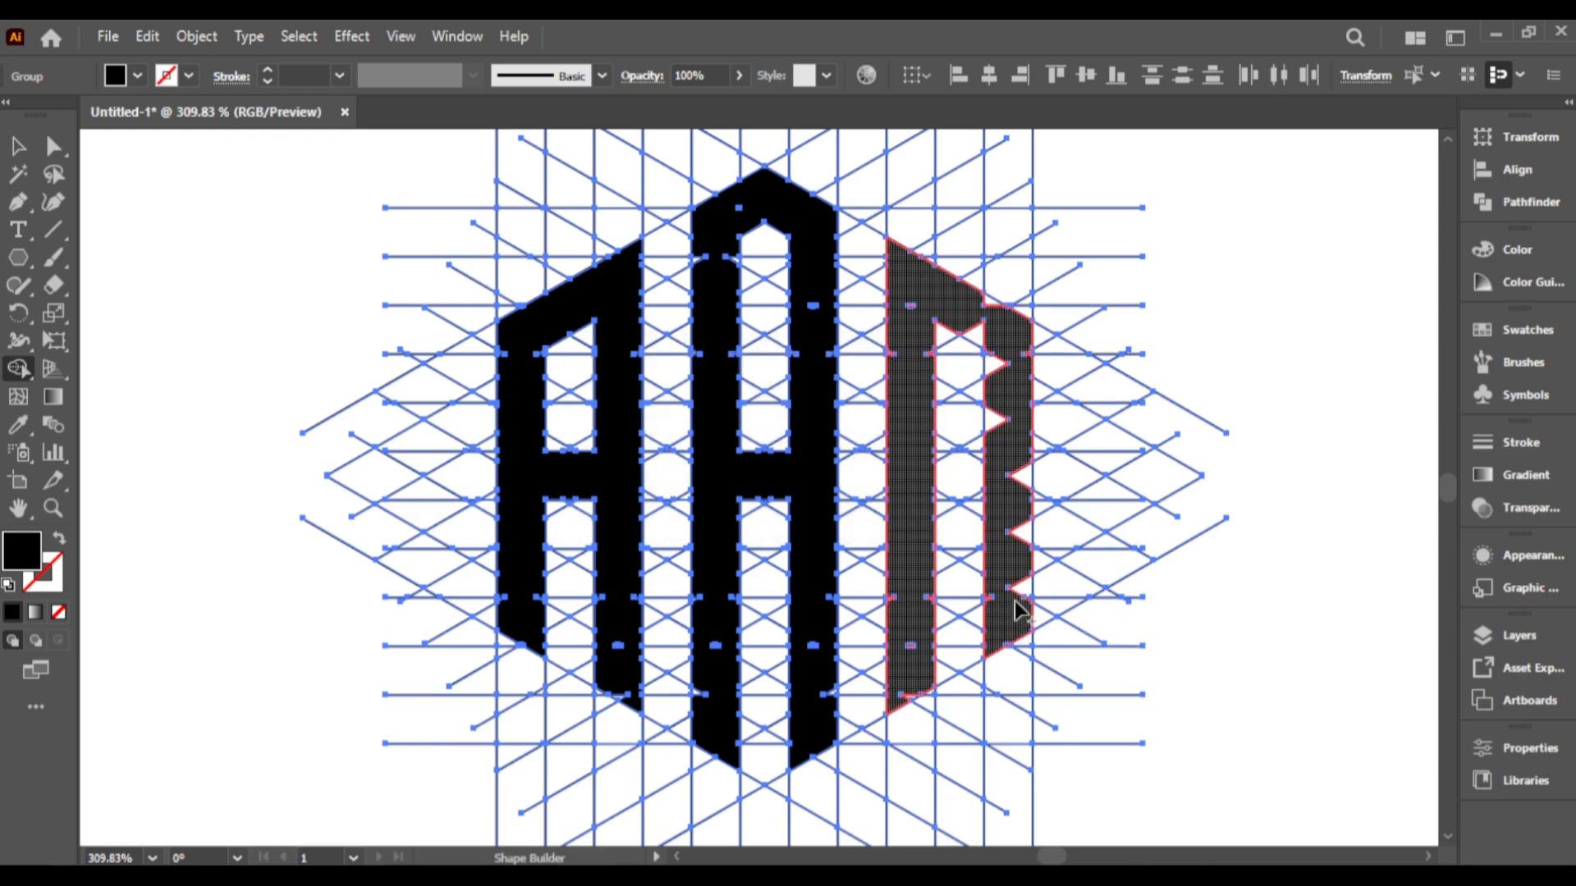
pyautogui.moveTo(994, 367)
pyautogui.mouseDown()
pyautogui.moveTo(959, 328)
pyautogui.moveTo(995, 333)
pyautogui.mouseUp()
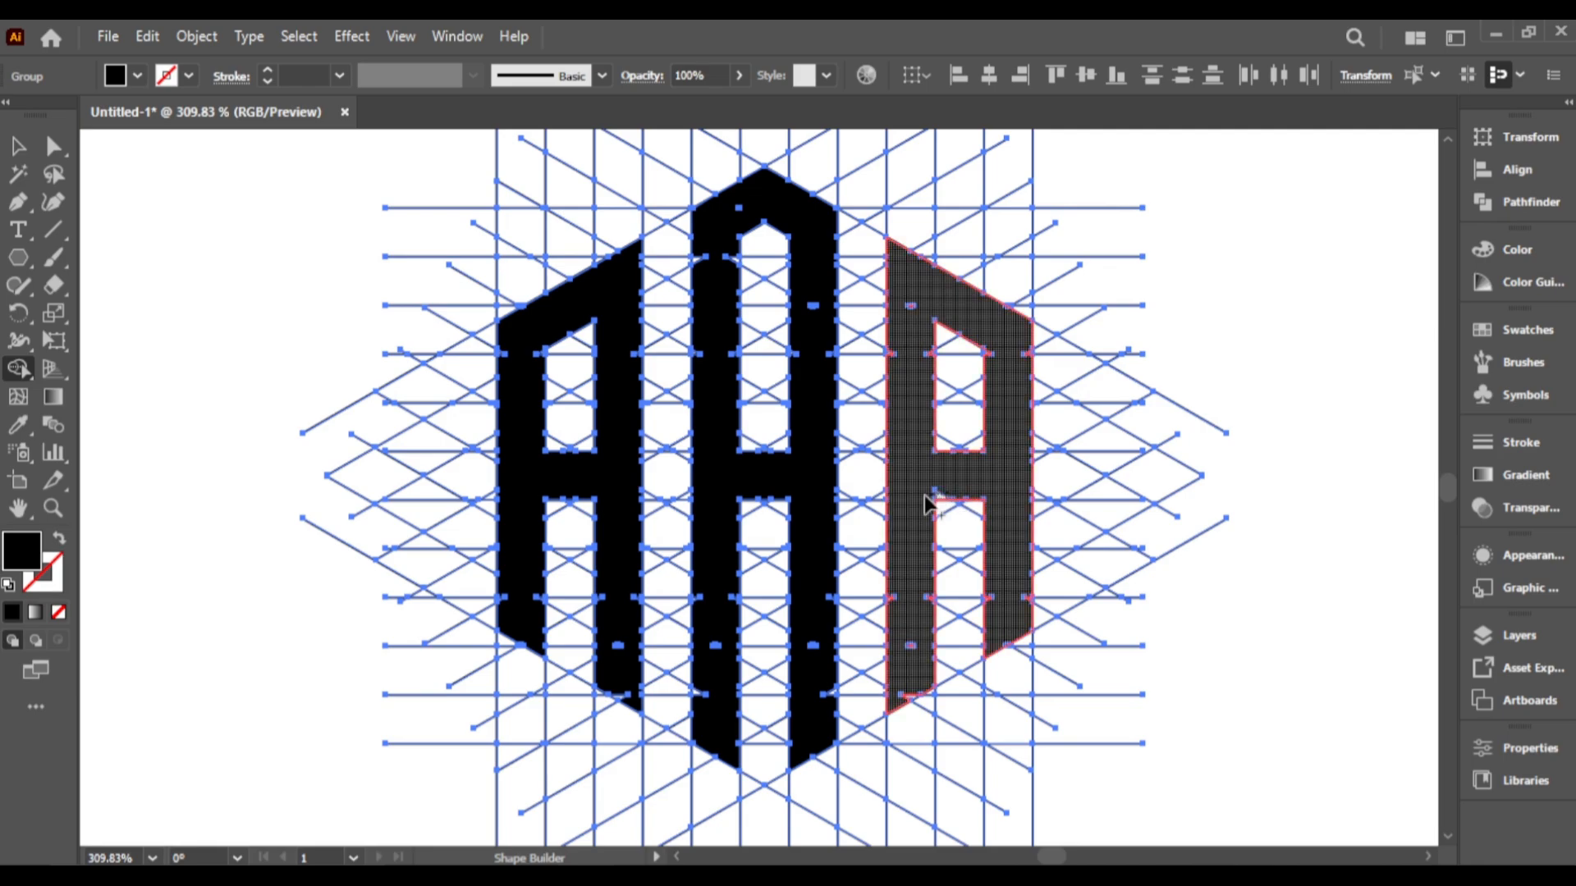
pyautogui.click(943, 471)
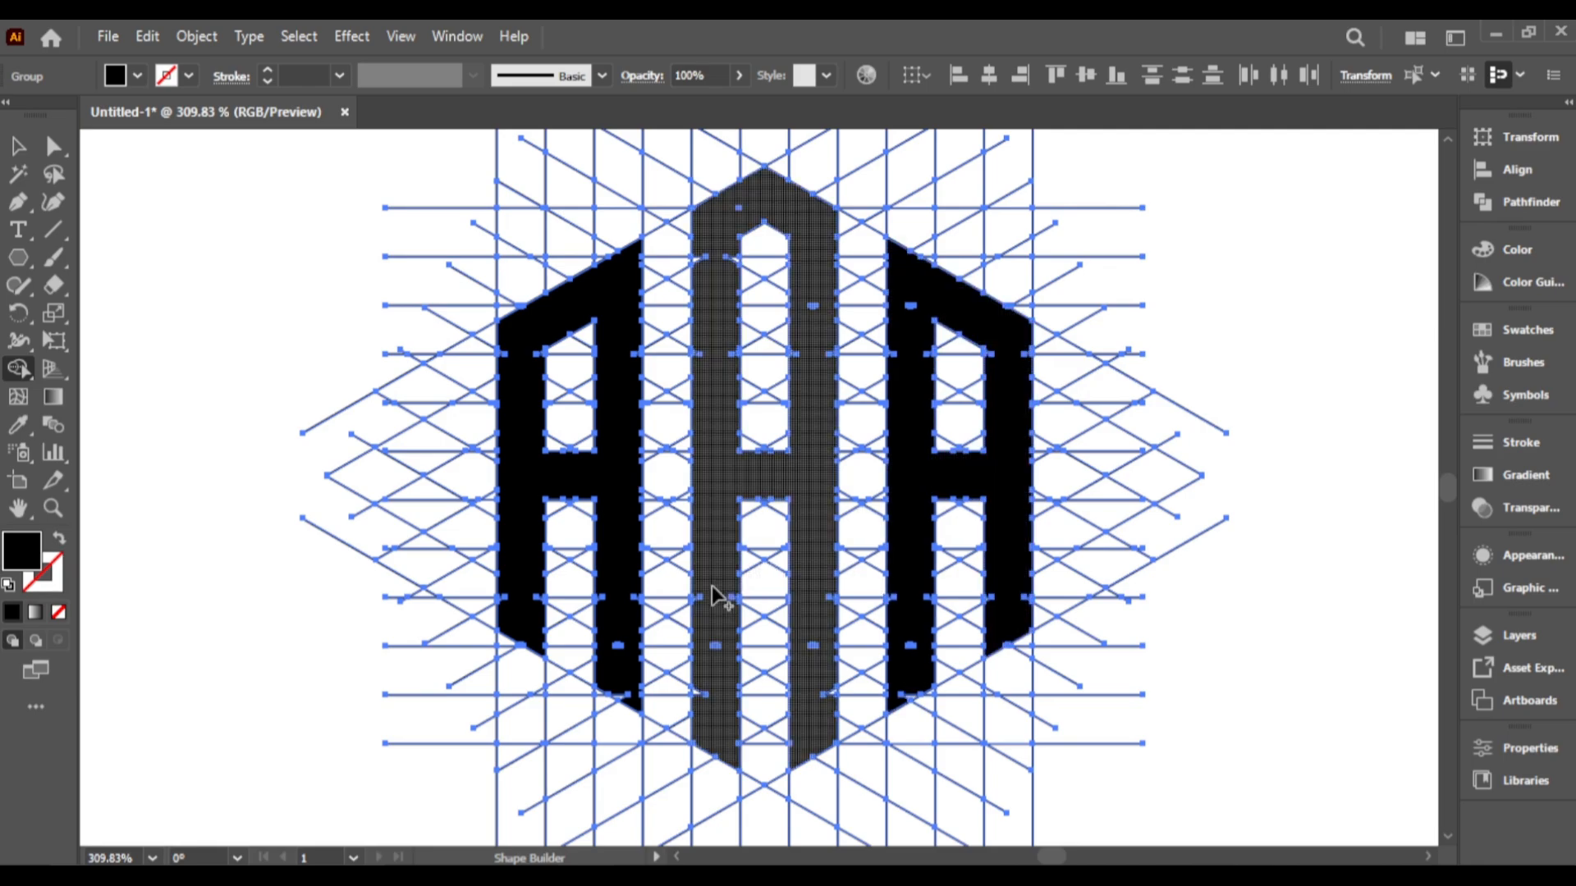
# Merge the leftover slivers and small fragments along the middle A's top and legs into its shape.
pyautogui.press('z')
pyautogui.moveTo(716, 591); pyautogui.dragTo(792, 519)
pyautogui.press('space')
pyautogui.moveTo(821, 386); pyautogui.dragTo(818, 424)
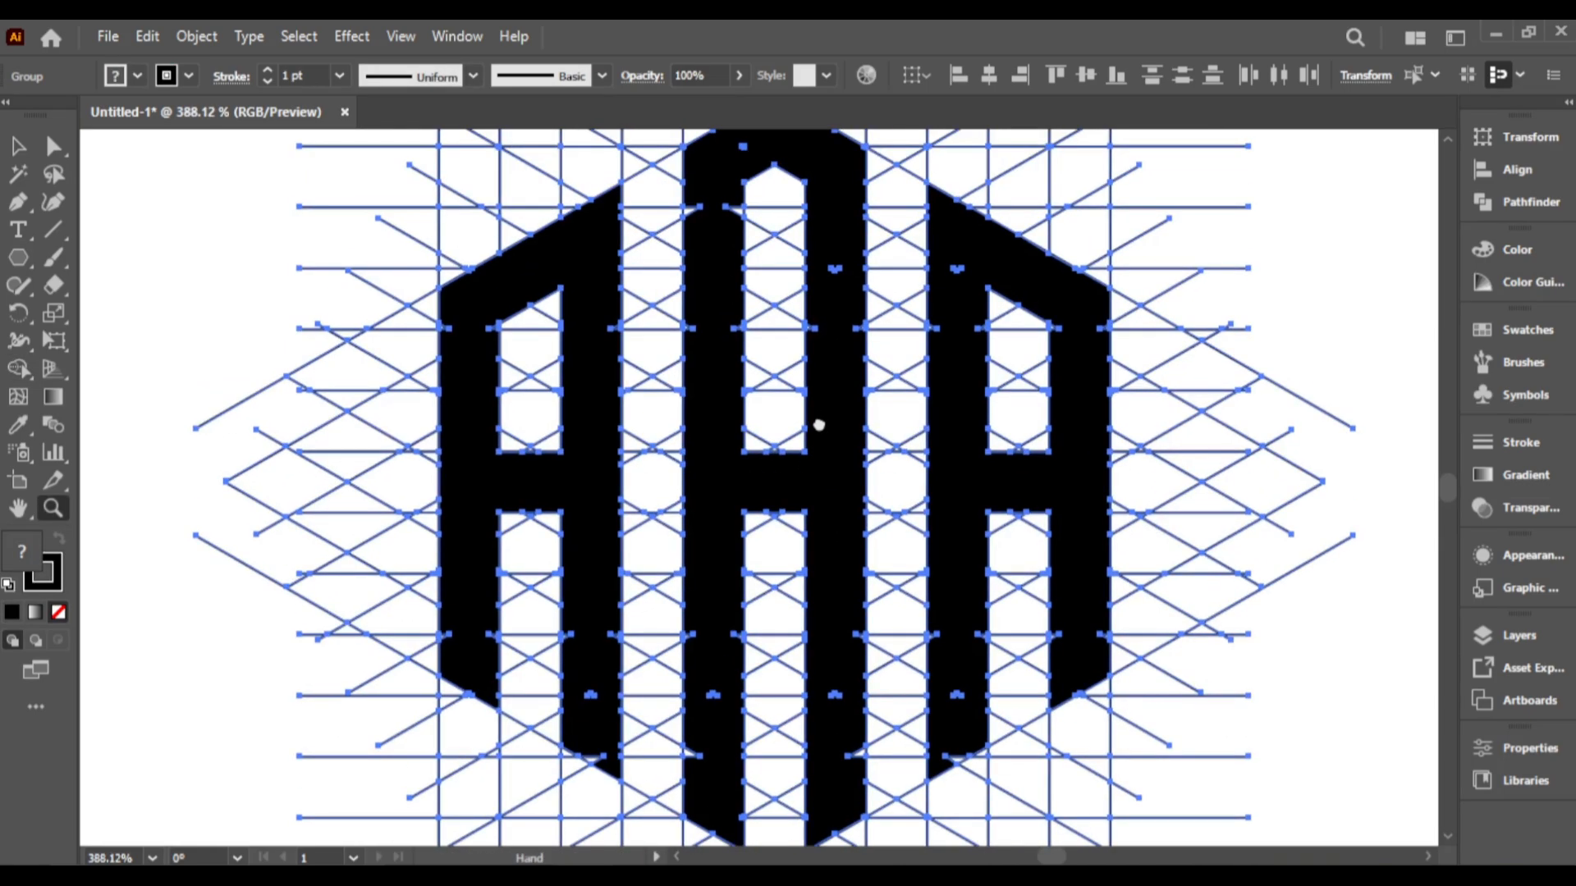
pyautogui.click(20, 368)
pyautogui.moveTo(697, 228); pyautogui.dragTo(721, 341)
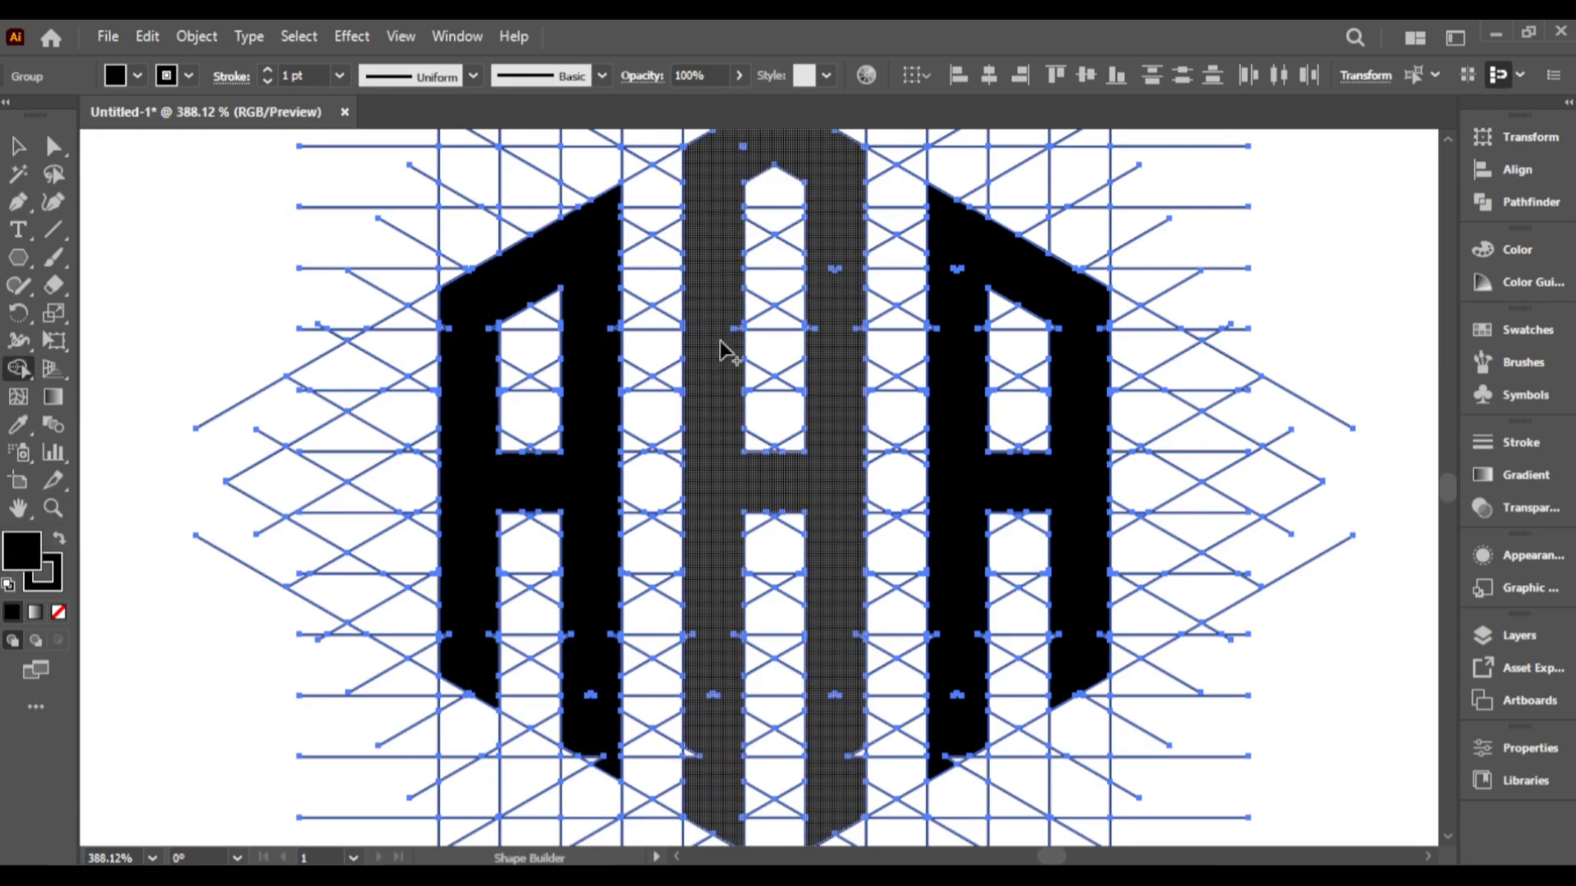
pyautogui.moveTo(832, 271); pyautogui.dragTo(821, 415)
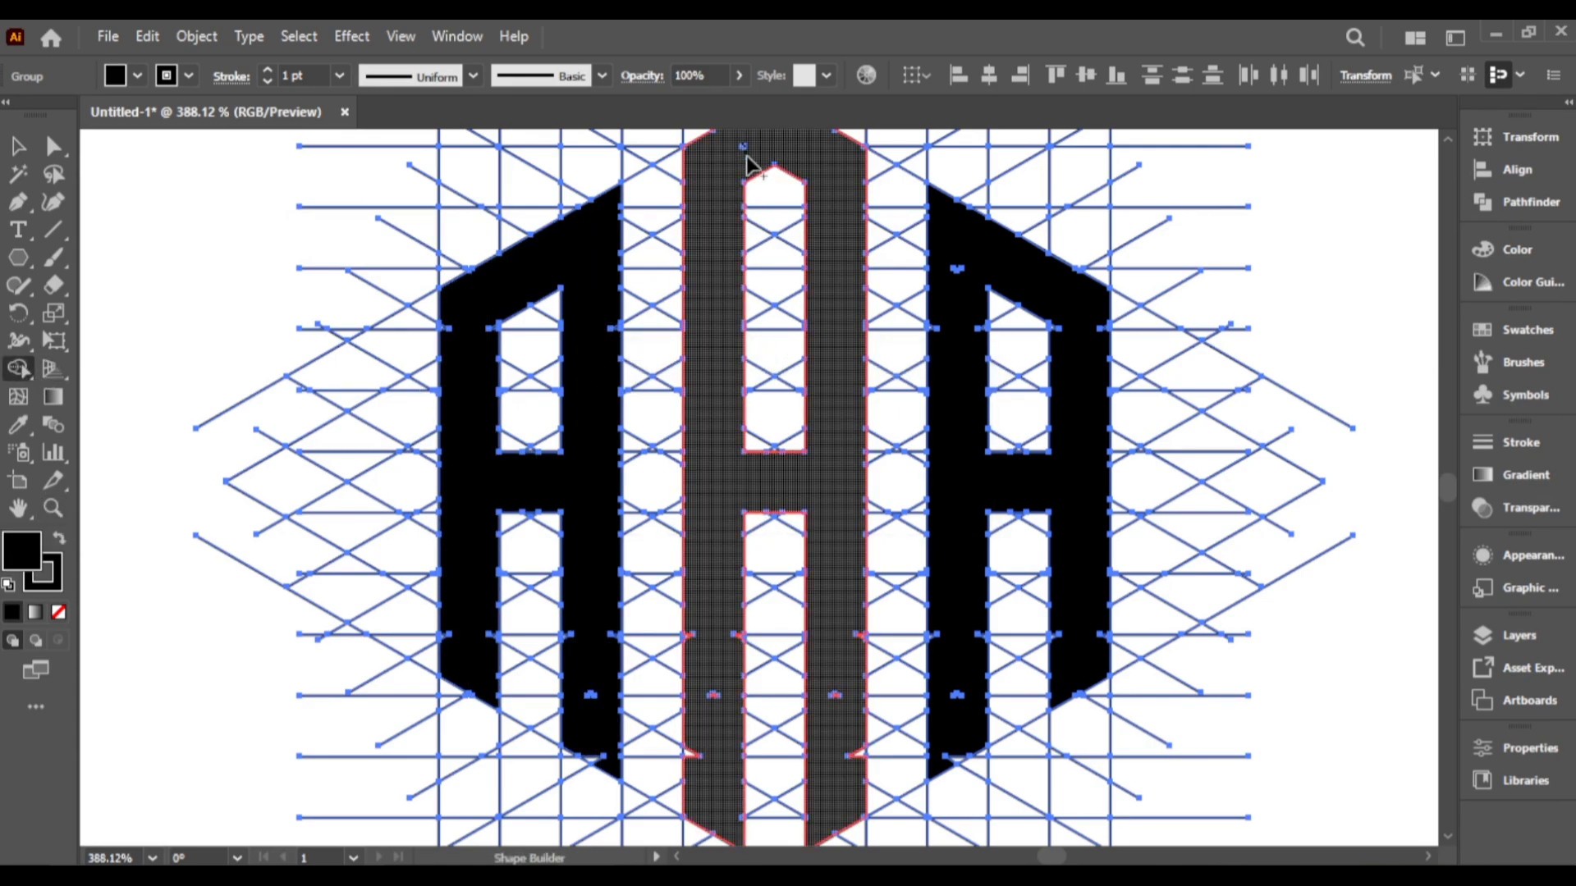
pyautogui.moveTo(743, 148); pyautogui.dragTo(720, 510)
pyautogui.moveTo(695, 777)
pyautogui.mouseDown()
pyautogui.moveTo(744, 645)
pyautogui.moveTo(693, 643)
pyautogui.moveTo(843, 687)
pyautogui.mouseUp()
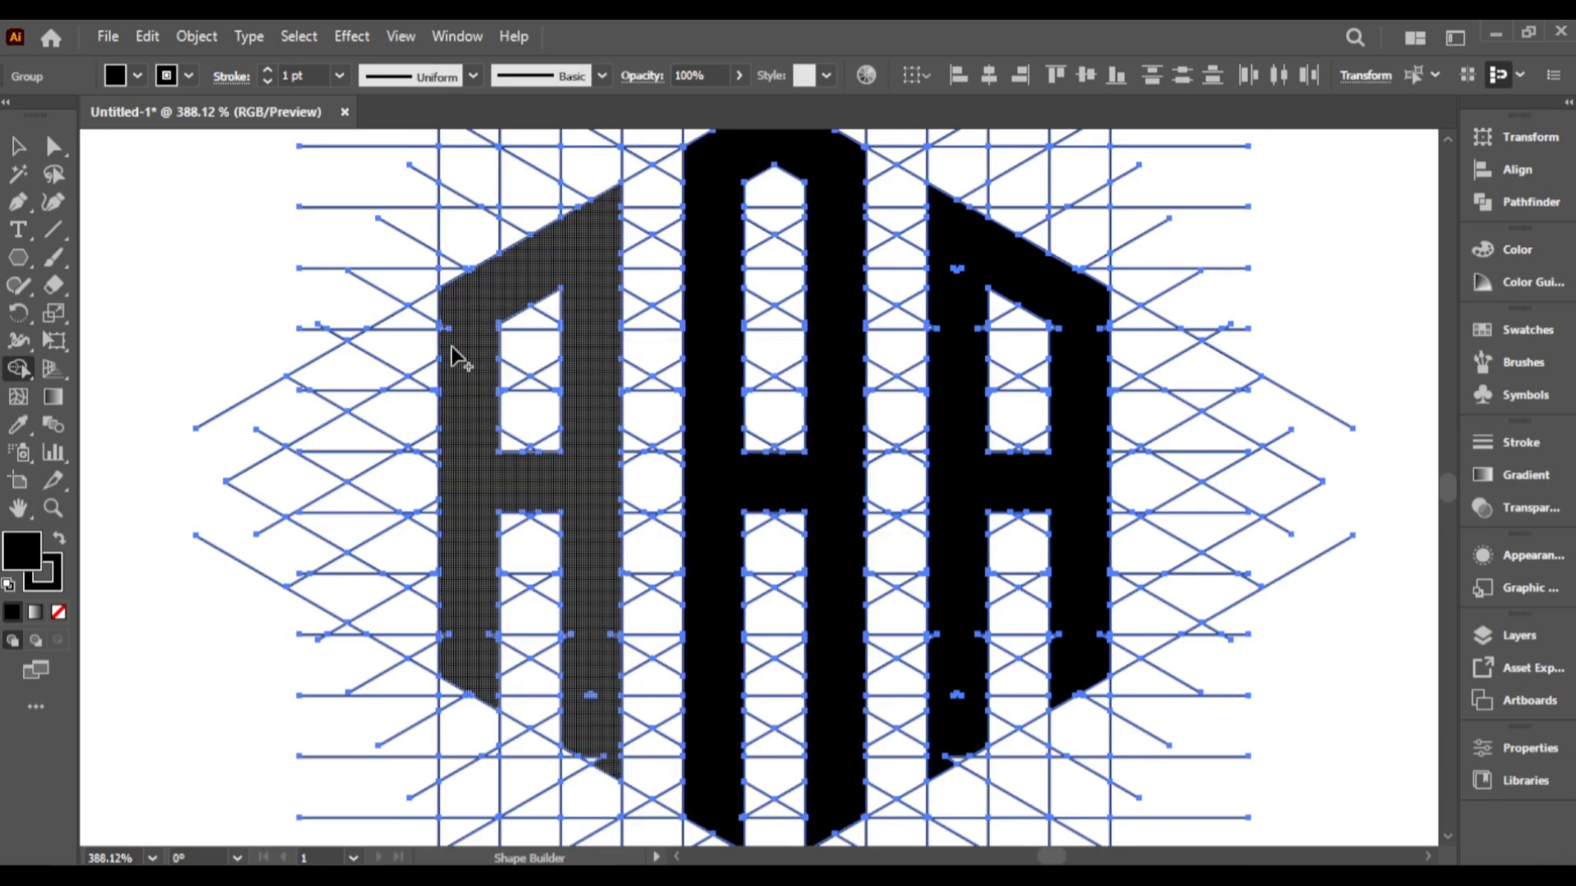
# Merge the leftover fragments at the legs and corners of the left and right A's into their shapes.
pyautogui.moveTo(451, 347)
pyautogui.mouseDown()
pyautogui.moveTo(471, 673)
pyautogui.moveTo(579, 661)
pyautogui.mouseUp()
pyautogui.moveTo(610, 768); pyautogui.dragTo(617, 747)
pyautogui.moveTo(935, 762)
pyautogui.mouseDown()
pyautogui.moveTo(951, 749)
pyautogui.moveTo(931, 628)
pyautogui.moveTo(1008, 649)
pyautogui.mouseUp()
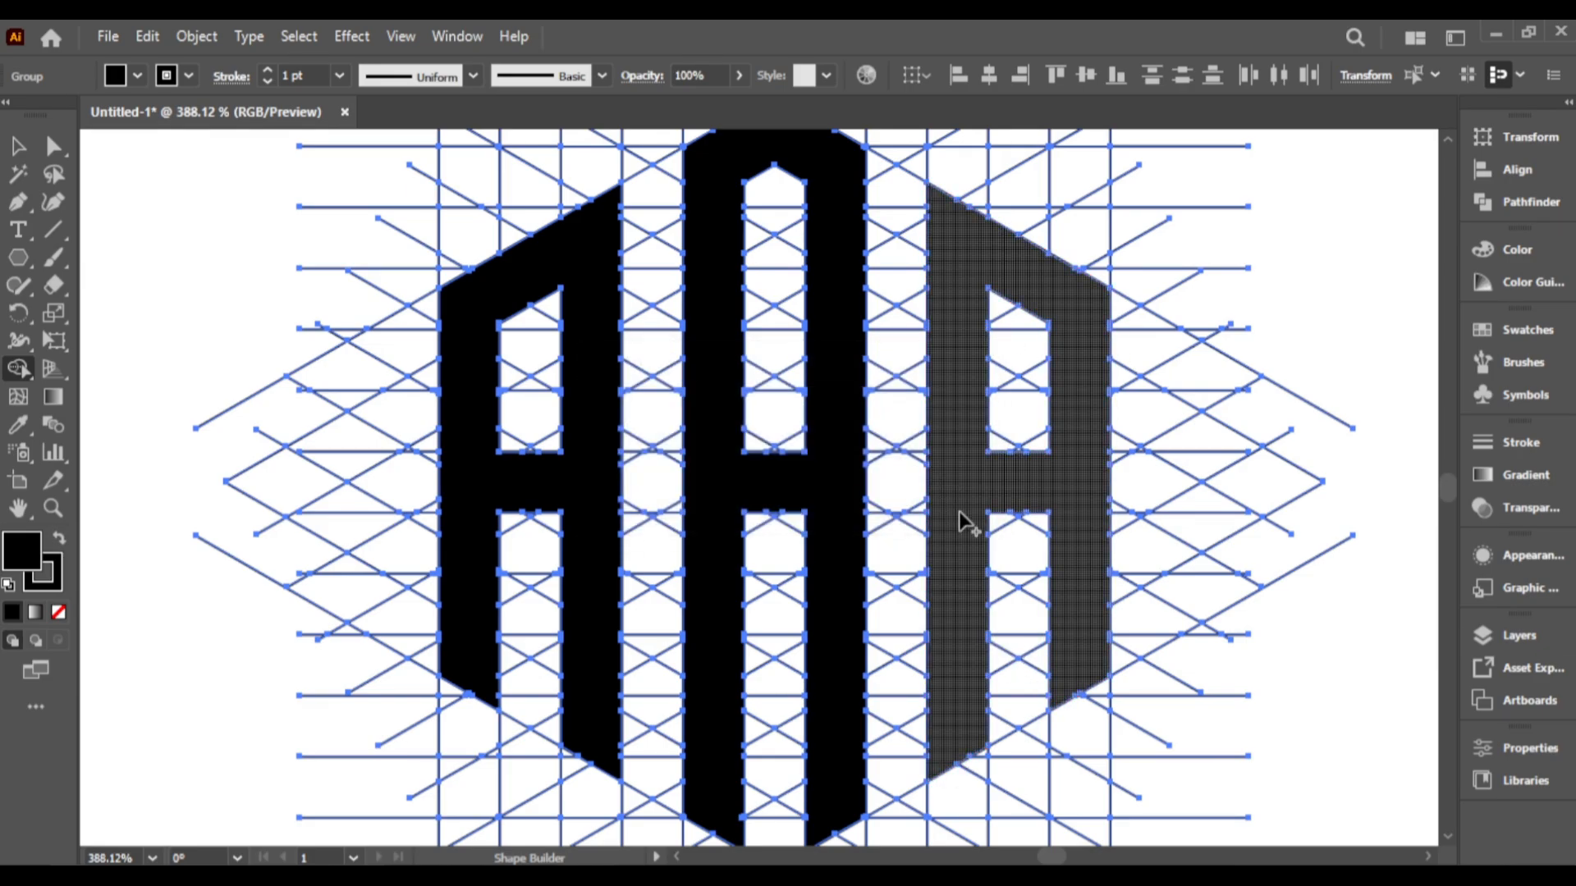
# Inspect the edges, leg ends and tops of all three letters up close for unmerged fragments.
pyautogui.scroll(5, 427, 422)
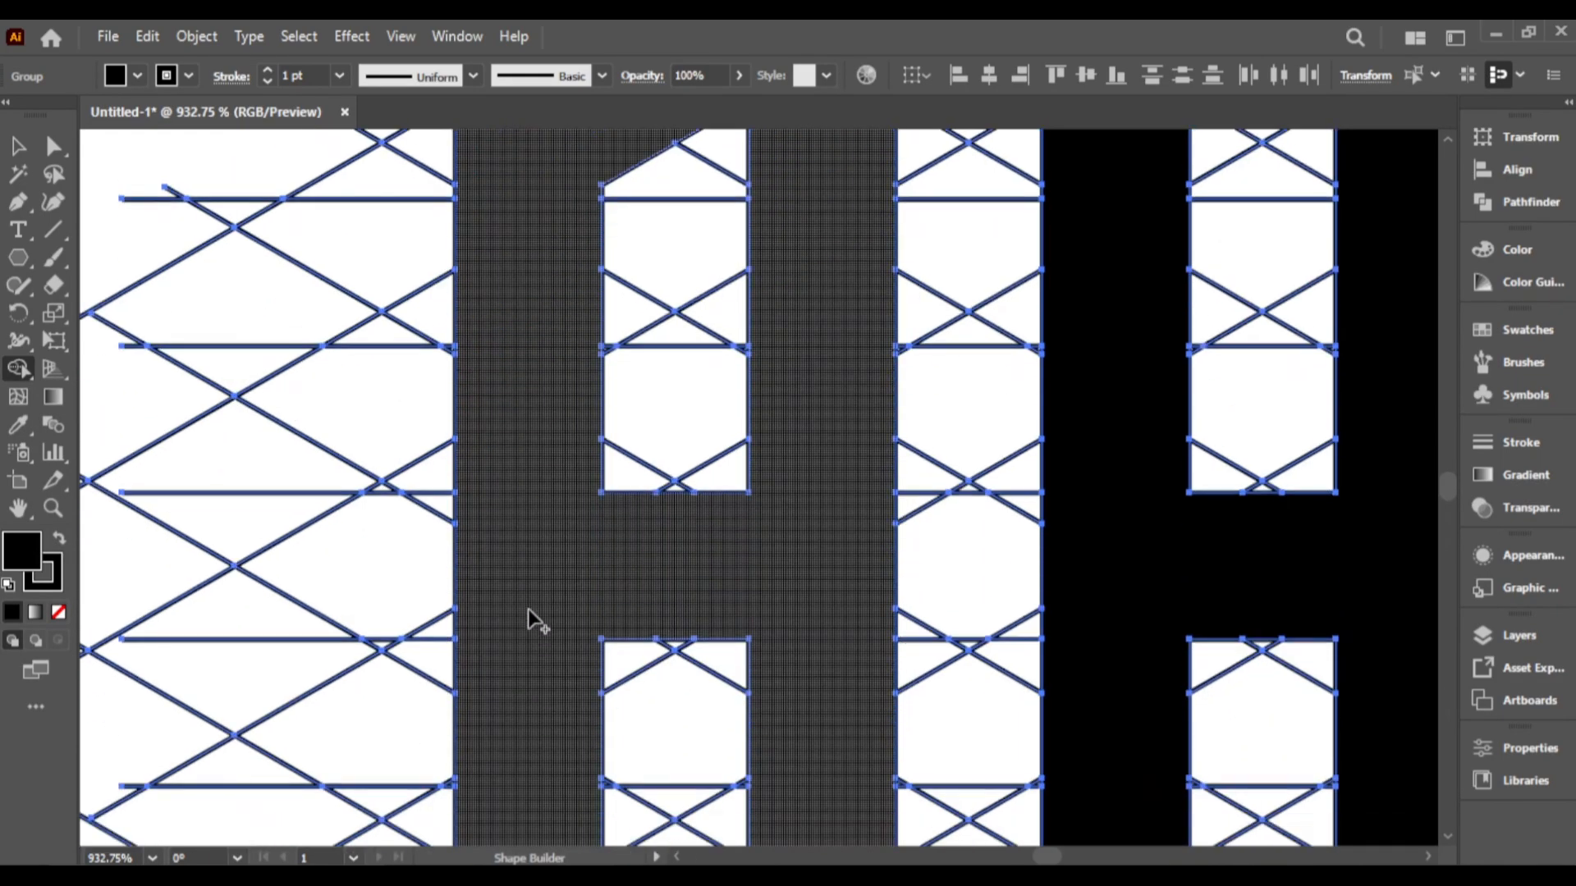
pyautogui.scroll(-5, 529, 611)
pyautogui.press('space')
pyautogui.moveTo(823, 545); pyautogui.dragTo(771, 584)
pyautogui.scroll(-3, 665, 583)
pyautogui.hotkey('ctrl', 'space')
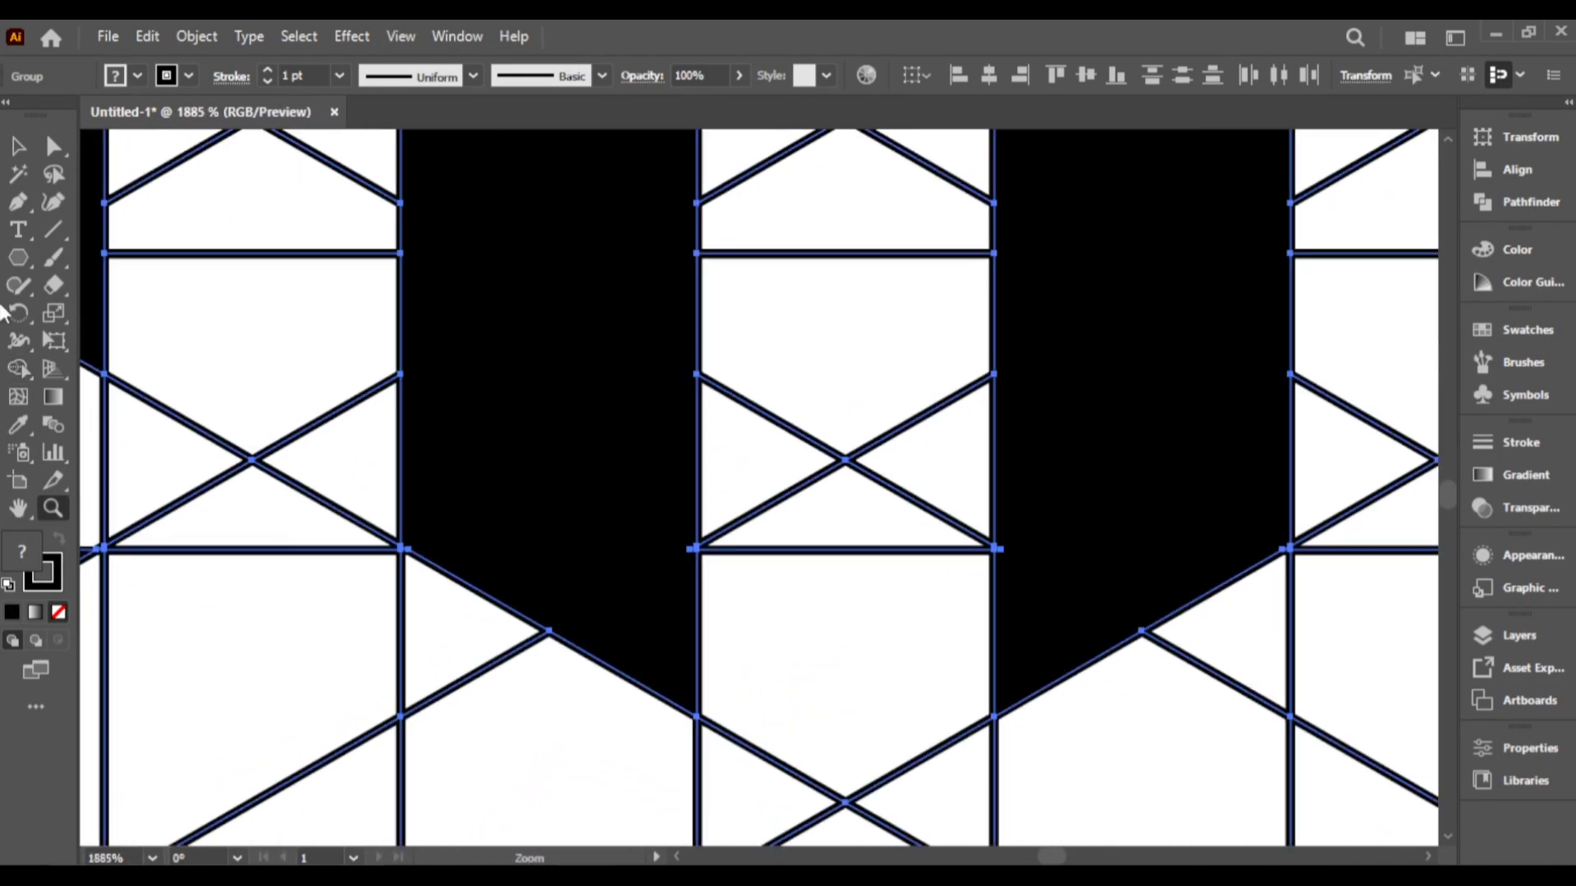
pyautogui.scroll(5, 598, 534)
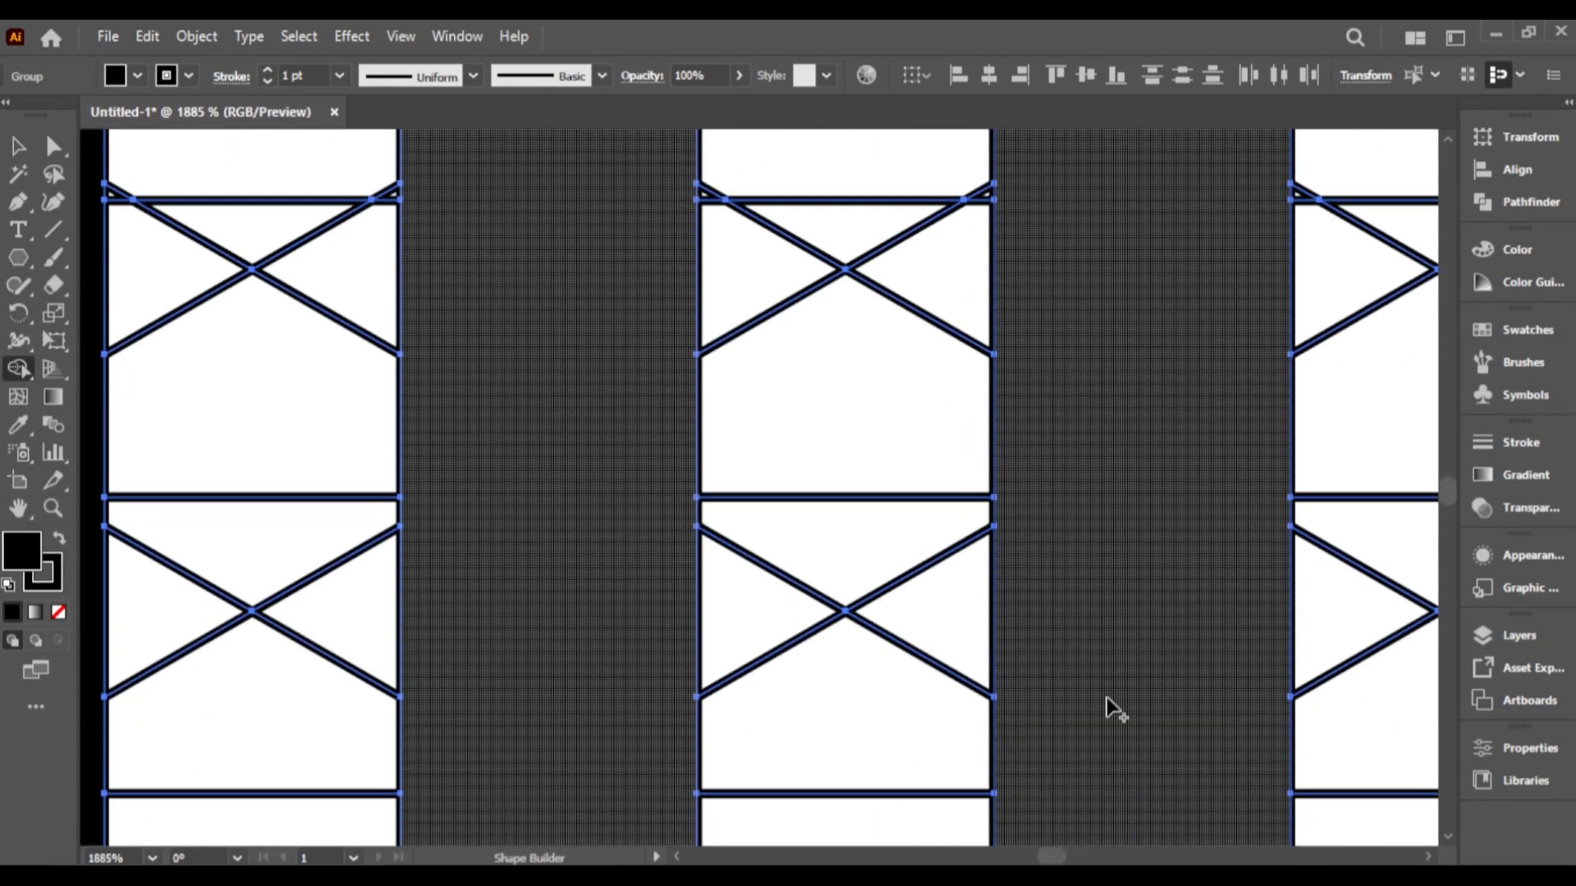
pyautogui.scroll(6, 556, 510)
pyautogui.press('space')
pyautogui.moveTo(697, 327); pyautogui.dragTo(711, 748)
pyautogui.moveTo(593, 513)
pyautogui.mouseDown()
pyautogui.moveTo(804, 390)
pyautogui.moveTo(821, 403)
pyautogui.mouseUp()
pyautogui.hotkey('ctrl', 'space')
pyautogui.moveTo(820, 403); pyautogui.dragTo(693, 457)
pyautogui.press('space')
pyautogui.moveTo(748, 609); pyautogui.dragTo(587, 573)
pyautogui.hotkey('ctrl', 'space')
pyautogui.moveTo(828, 611); pyautogui.dragTo(808, 447)
pyautogui.scroll(7, 1062, 451)
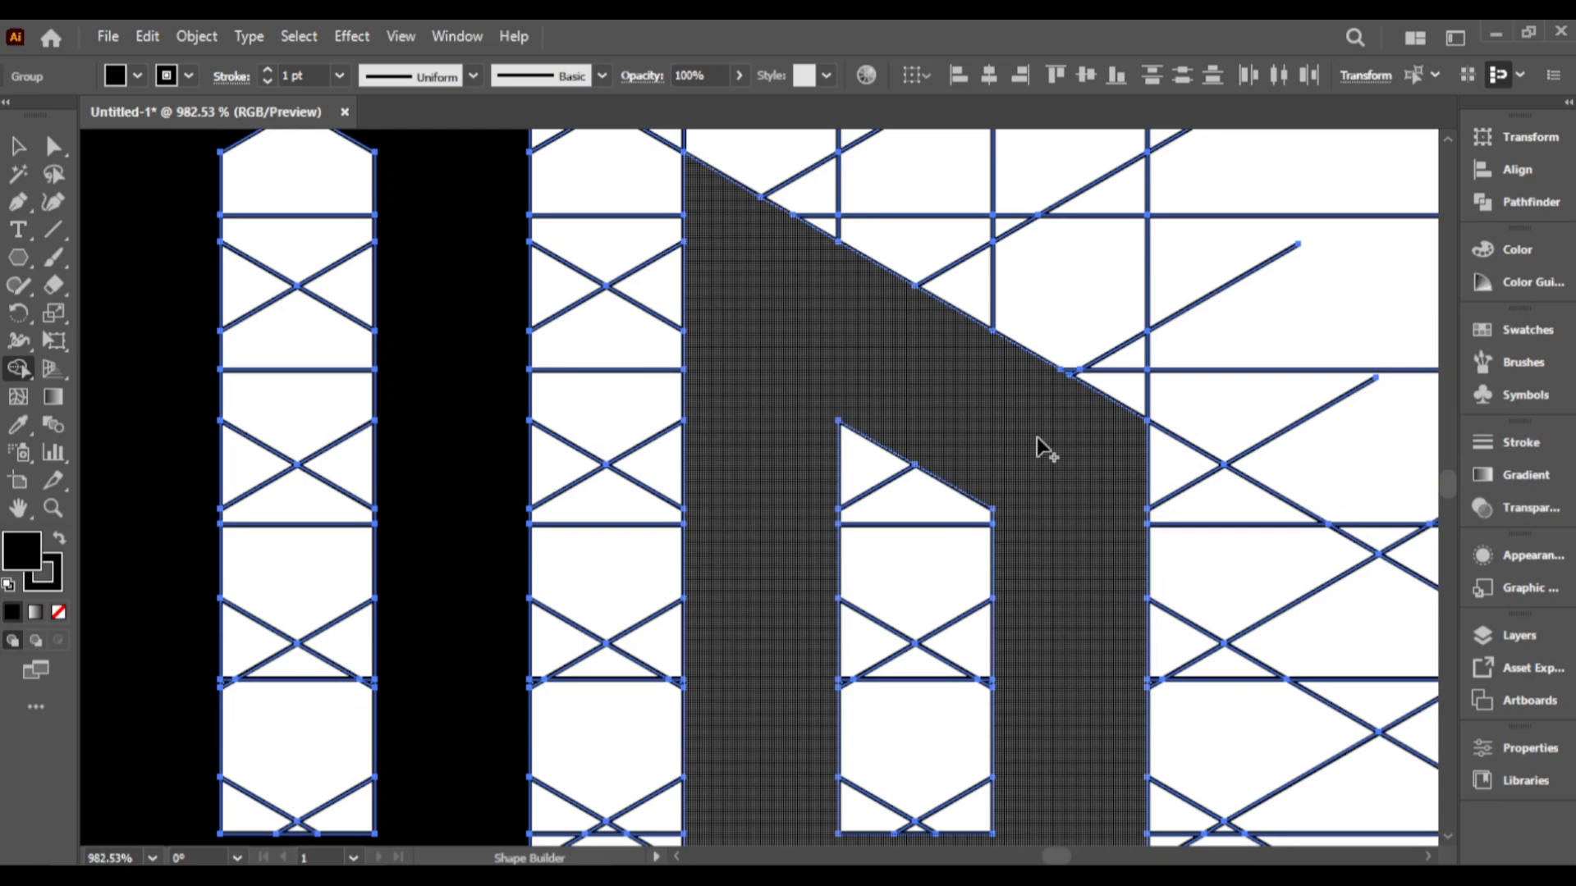
pyautogui.hotkey('ctrl', 'space')
pyautogui.moveTo(1036, 437); pyautogui.dragTo(495, 819)
pyautogui.press('space')
pyautogui.moveTo(937, 733); pyautogui.dragTo(827, 691)
# Delete the leftover grid lines around and between the three letters.
pyautogui.click(245, 361)
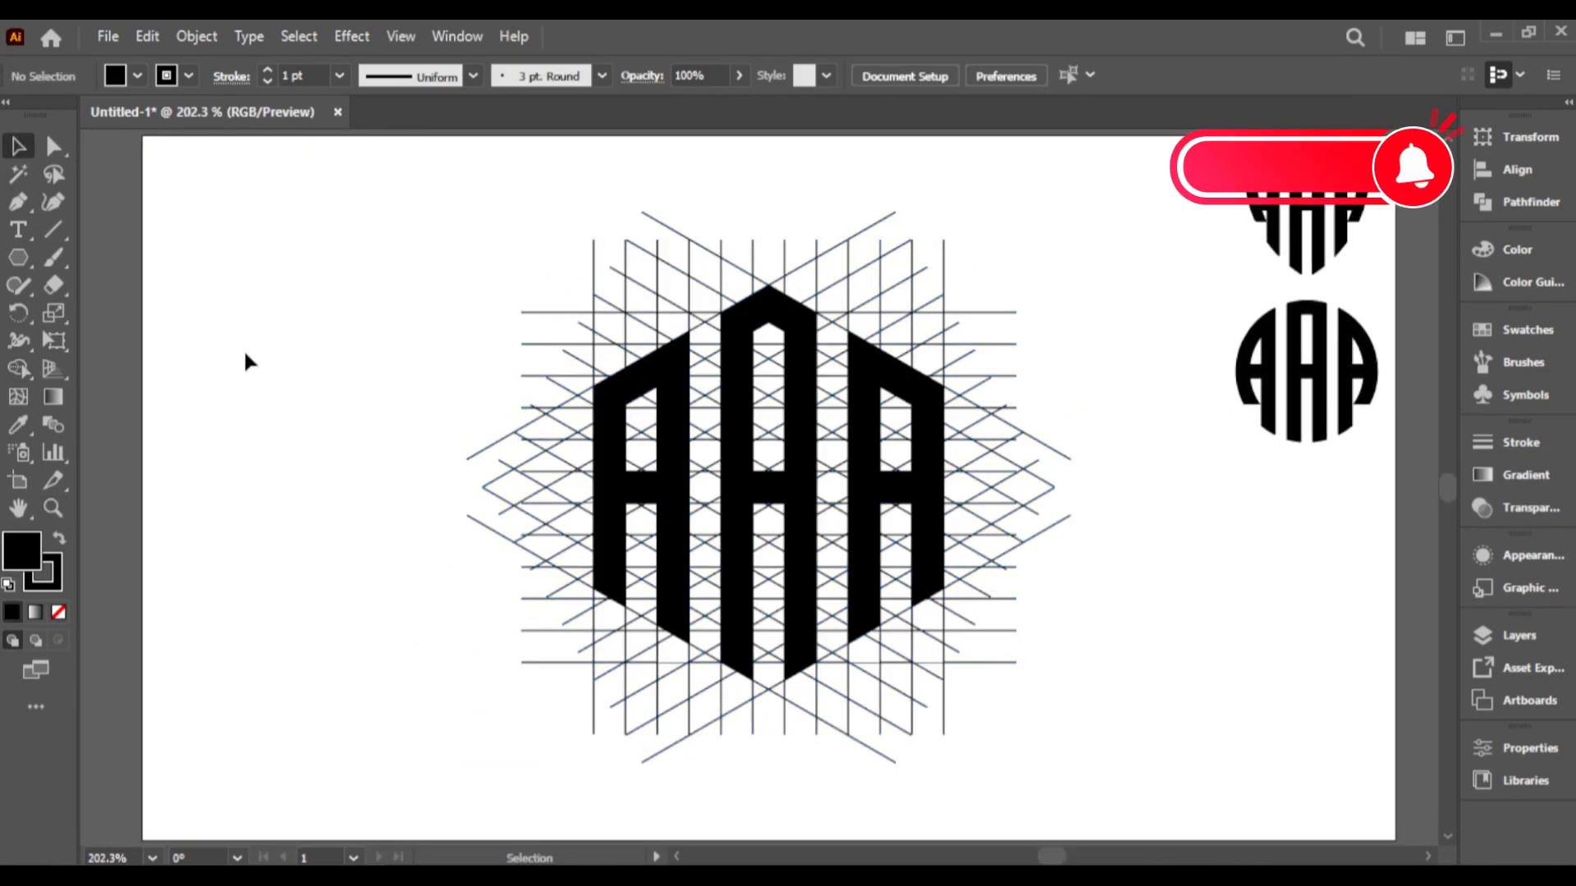
pyautogui.click(594, 269)
pyautogui.press('Delete')
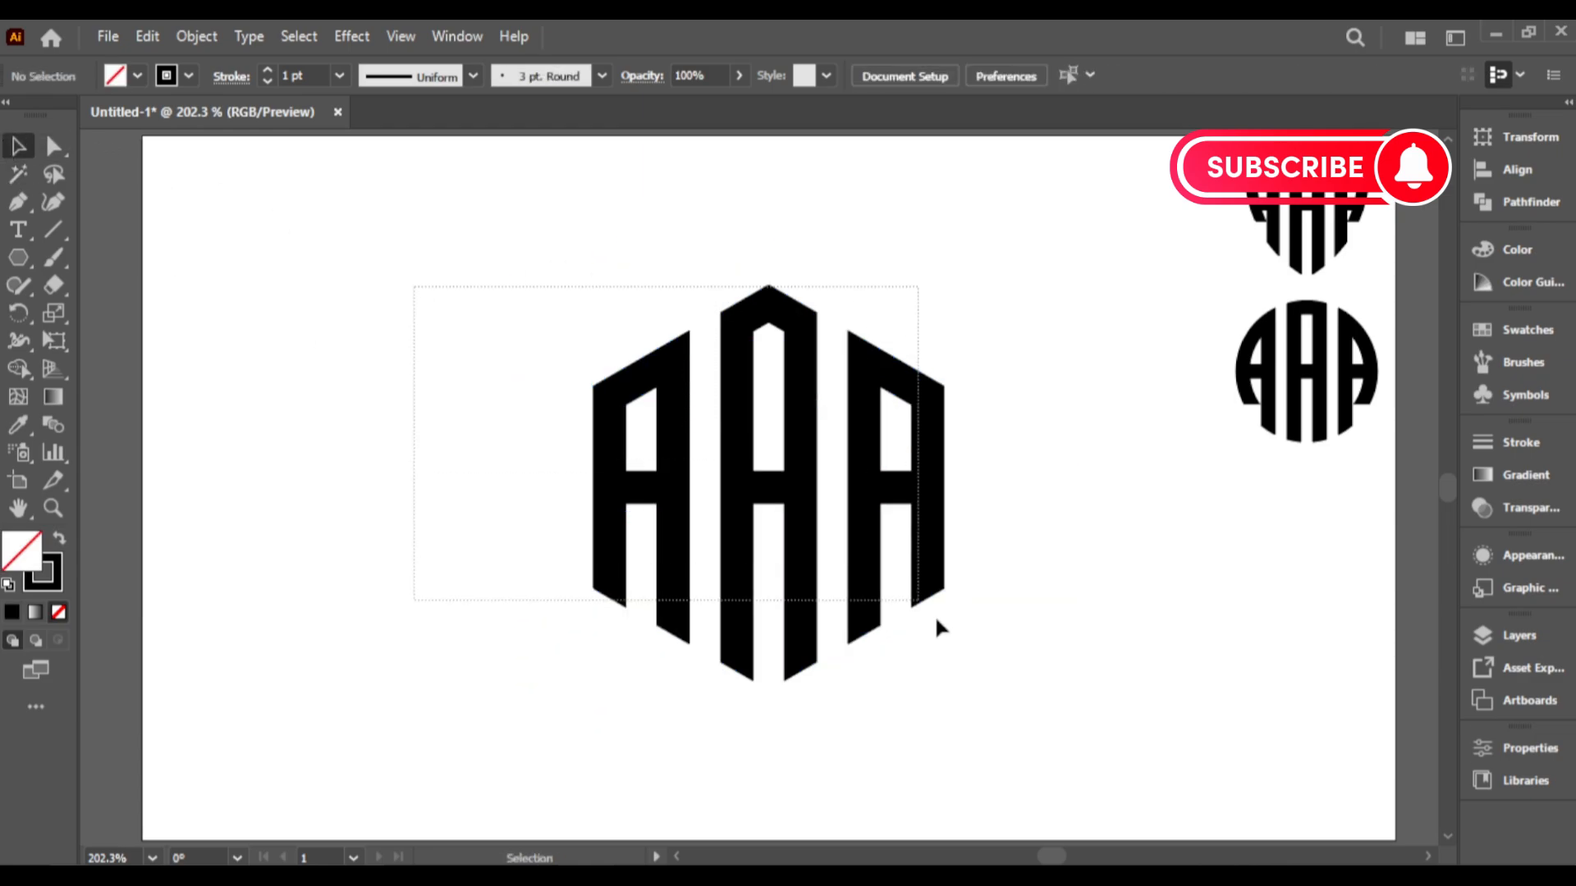
# Select all three letters and expand them into filled outlines.
pyautogui.click(929, 597)
pyautogui.click(197, 36)
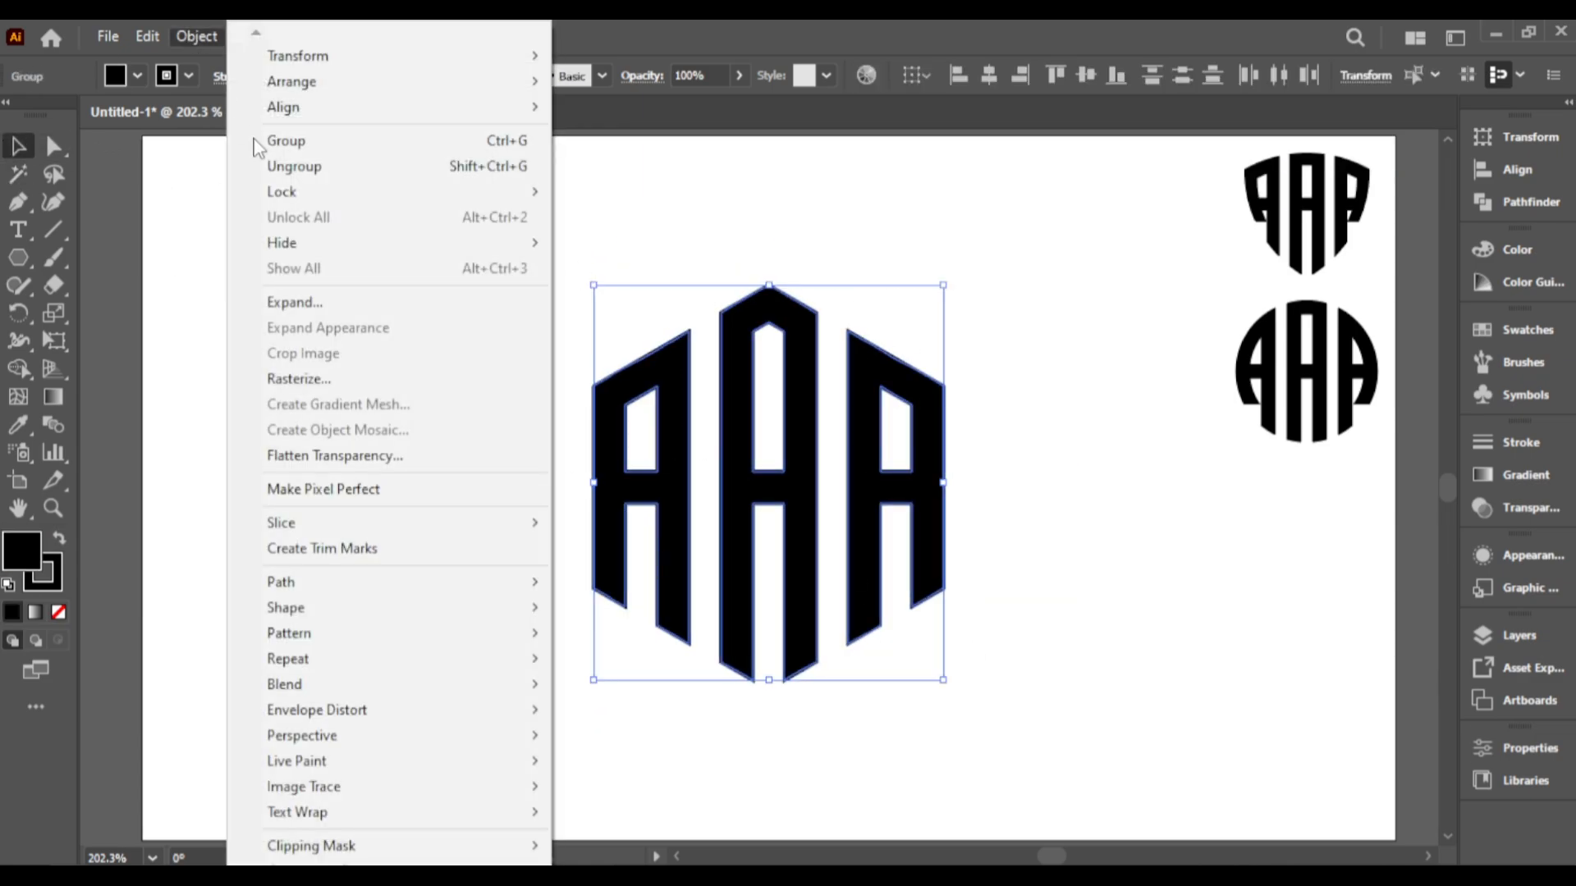
pyautogui.click(295, 306)
pyautogui.click(743, 581)
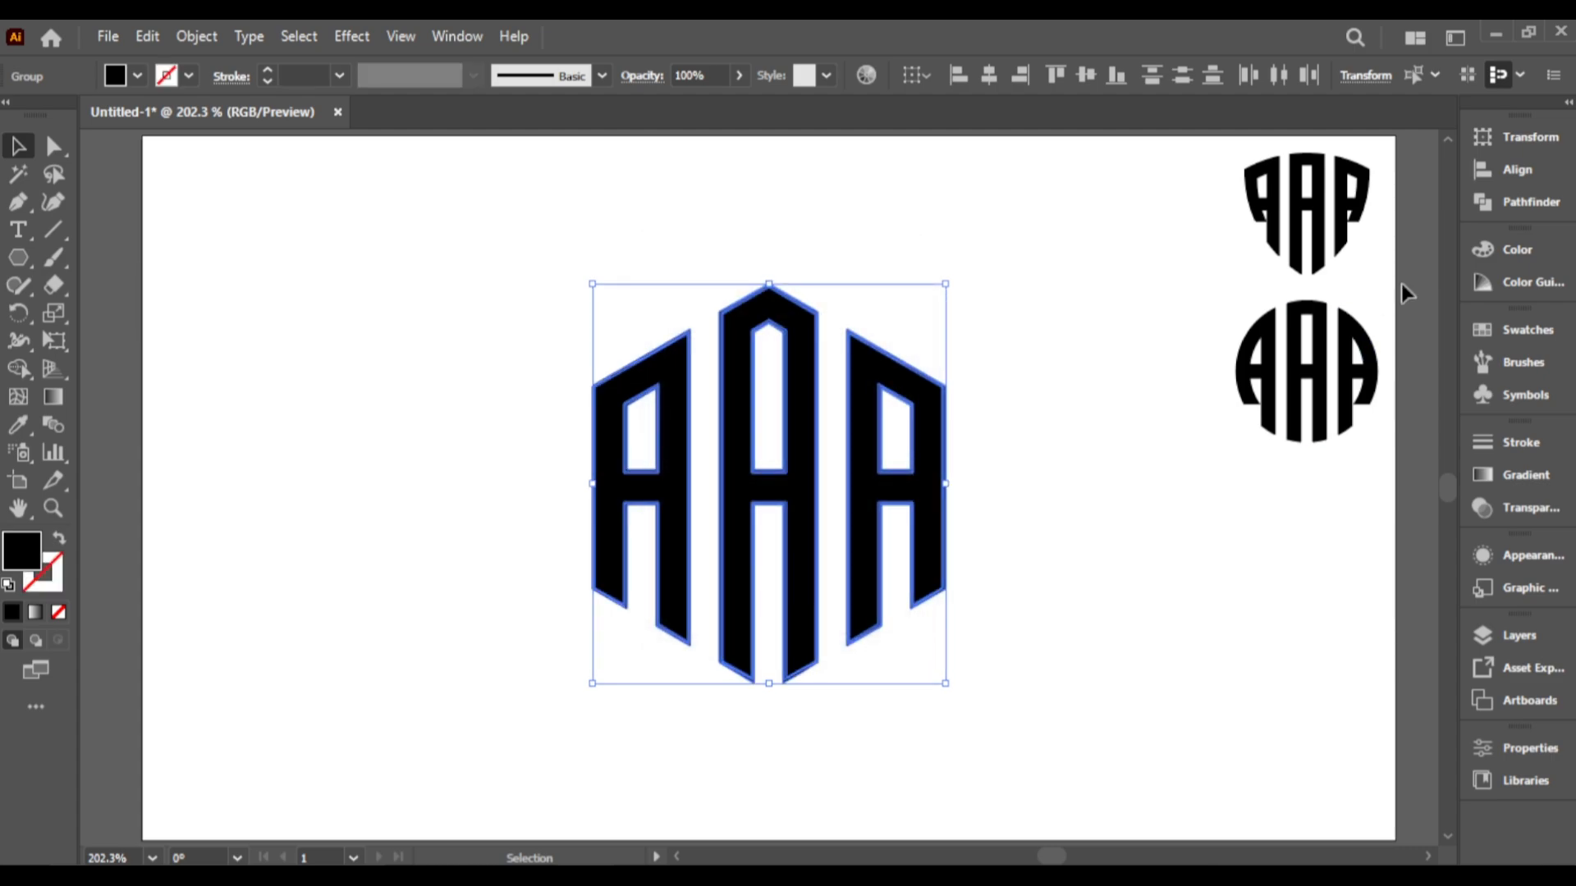
# Unite the expanded letter shapes with Pathfinder and deselect the finished hexagonal monogram.
pyautogui.click(1529, 201)
pyautogui.click(1213, 190)
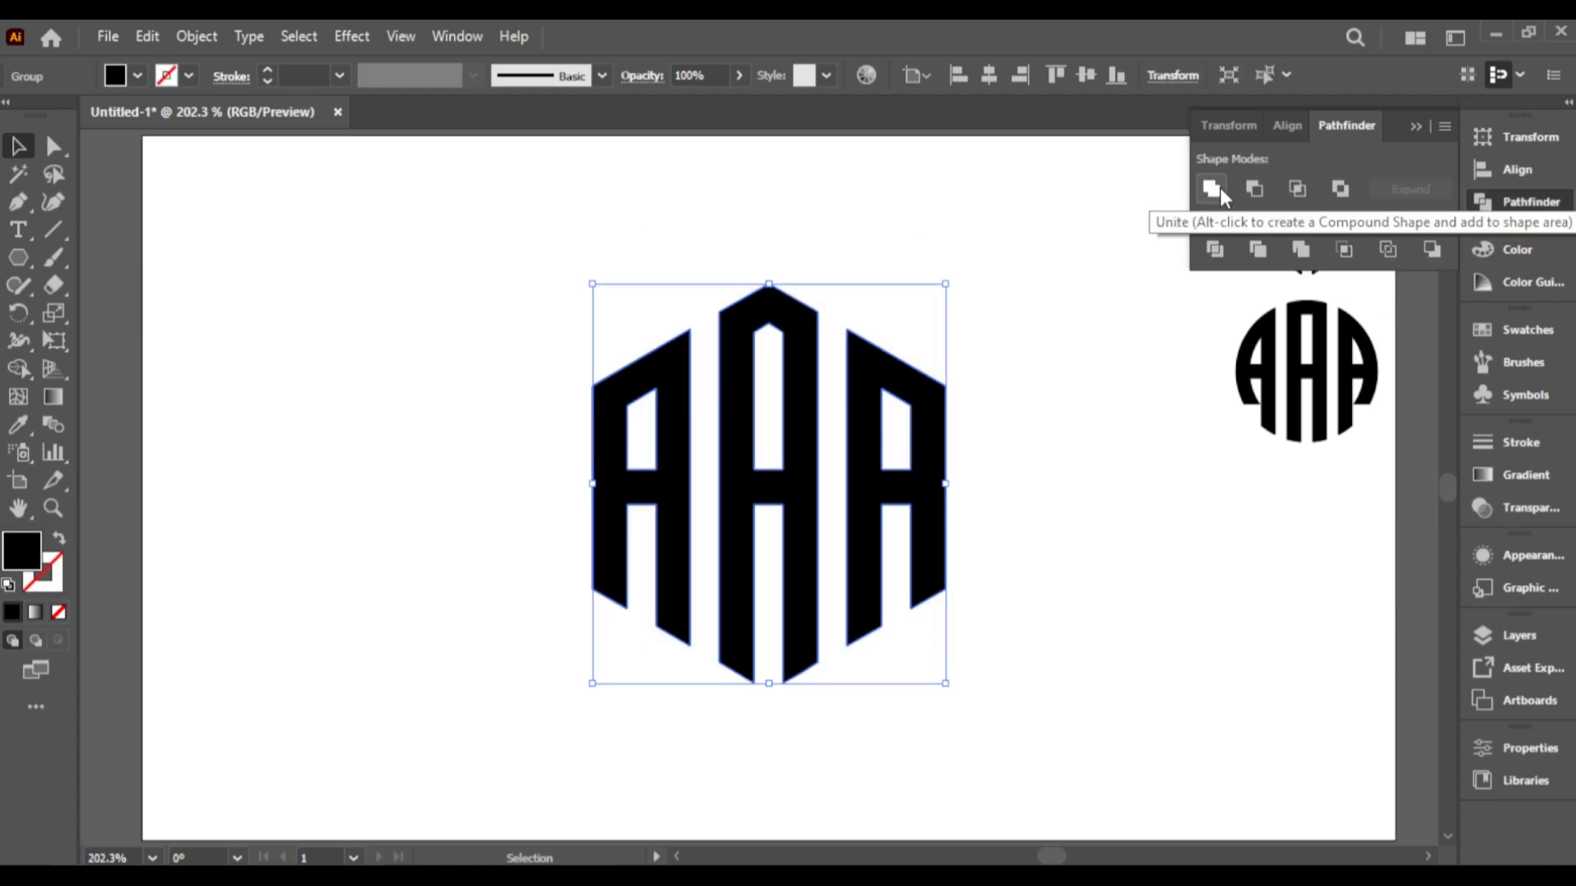
pyautogui.click(1416, 128)
pyautogui.click(1136, 324)
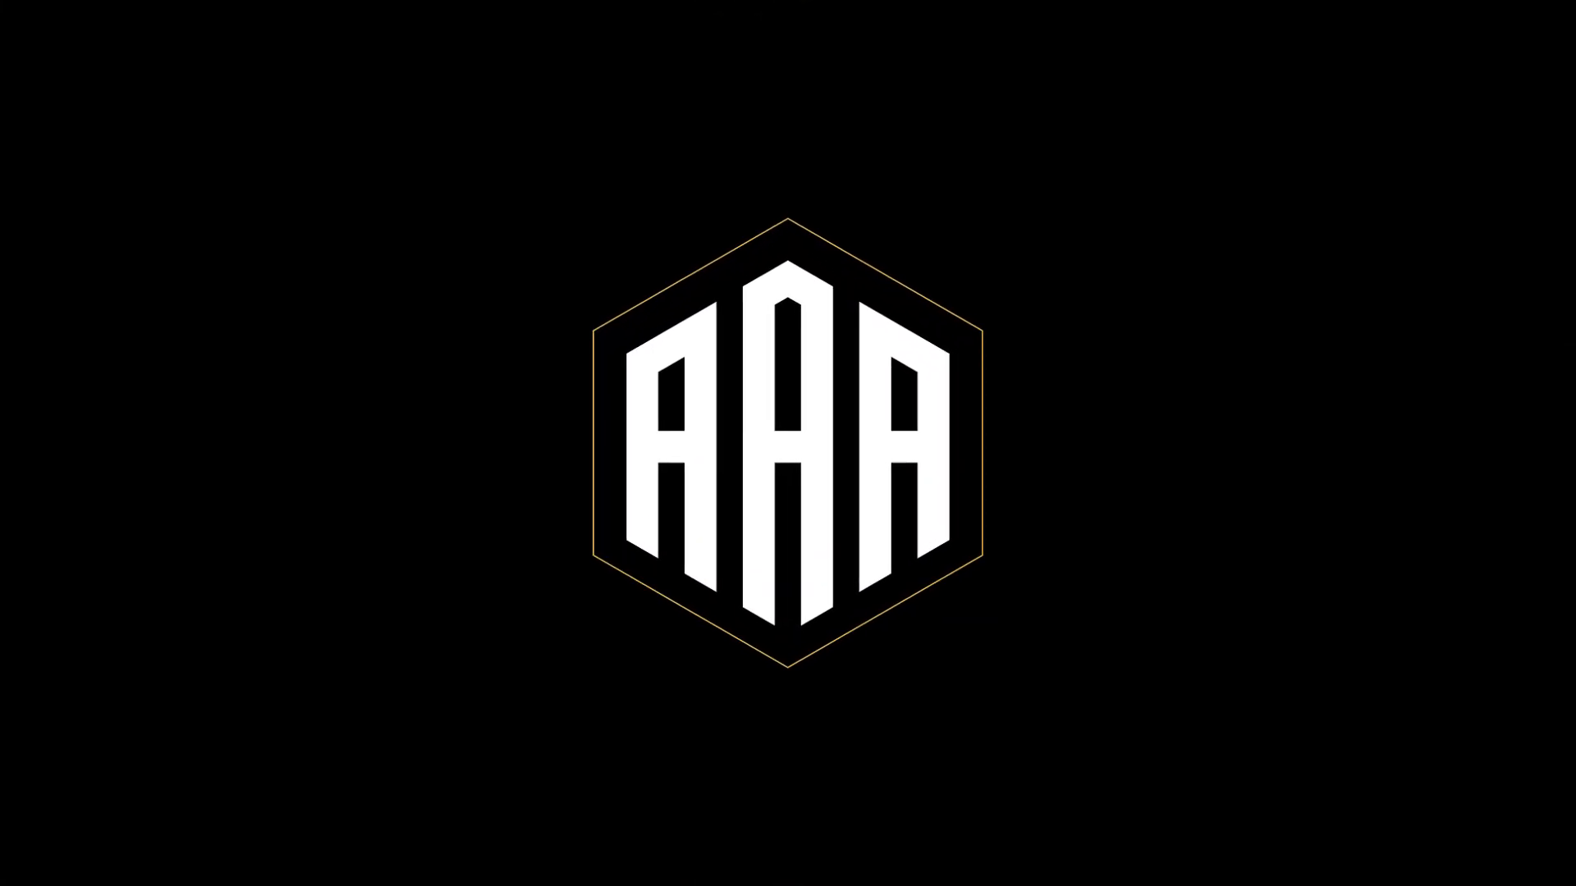